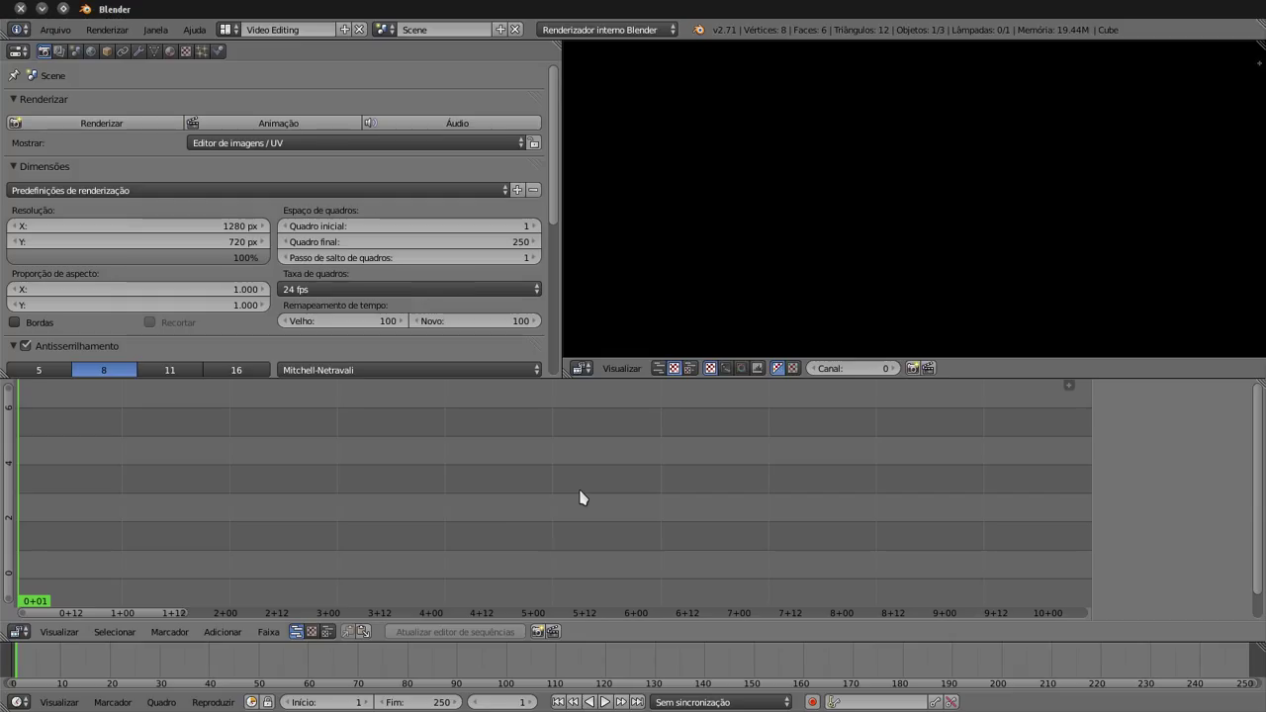
Open Dolphin and move its restored window aside so Blender shows behind it.
mouse_move(3, 426)
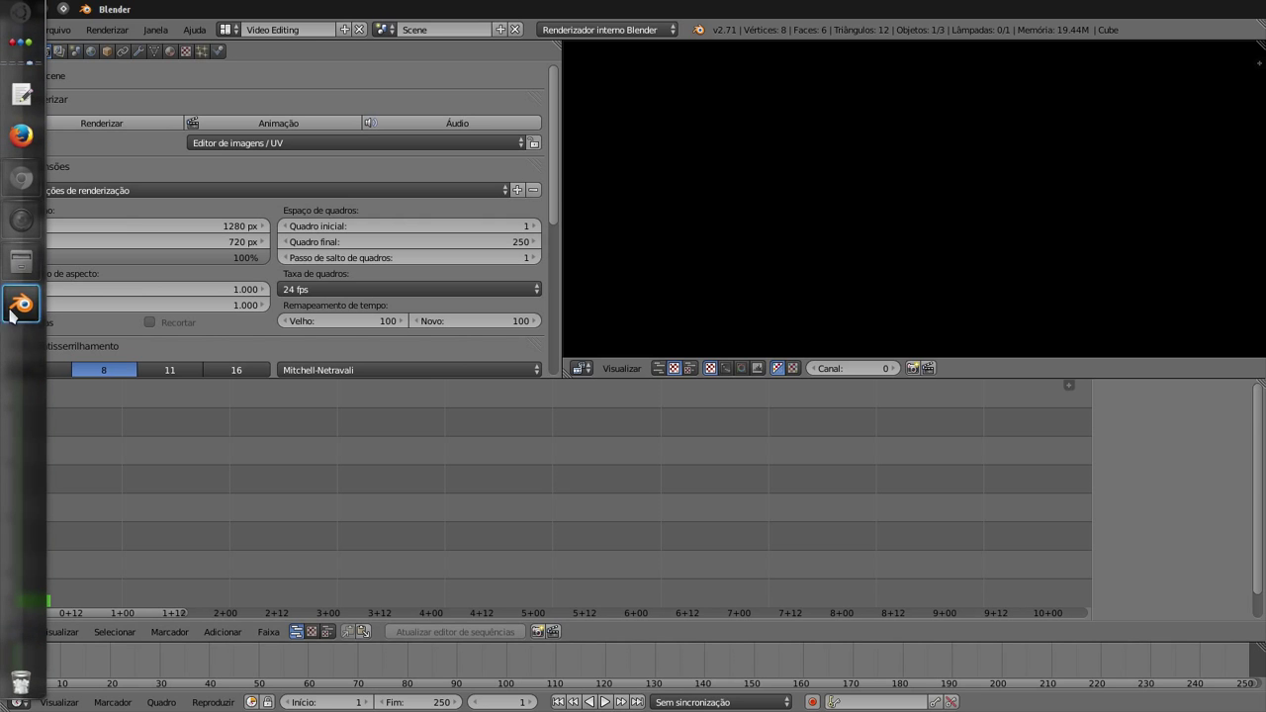
left_click(22, 263)
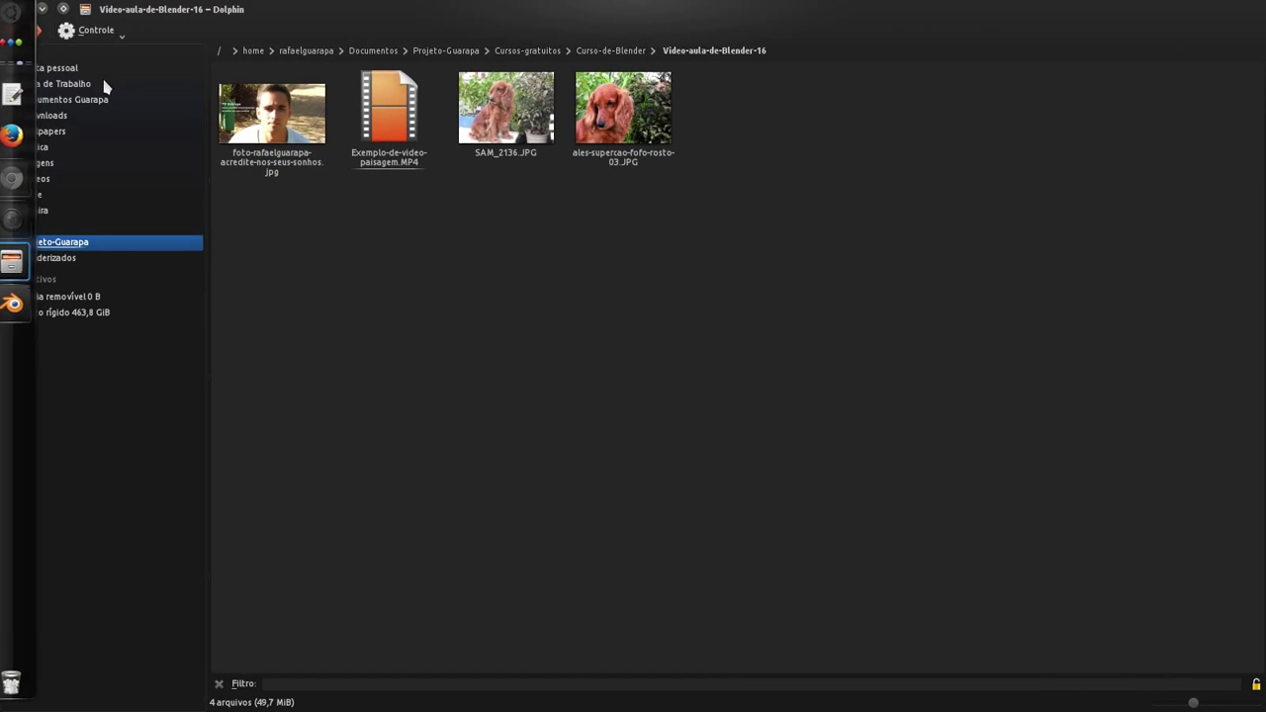
left_click(64, 9)
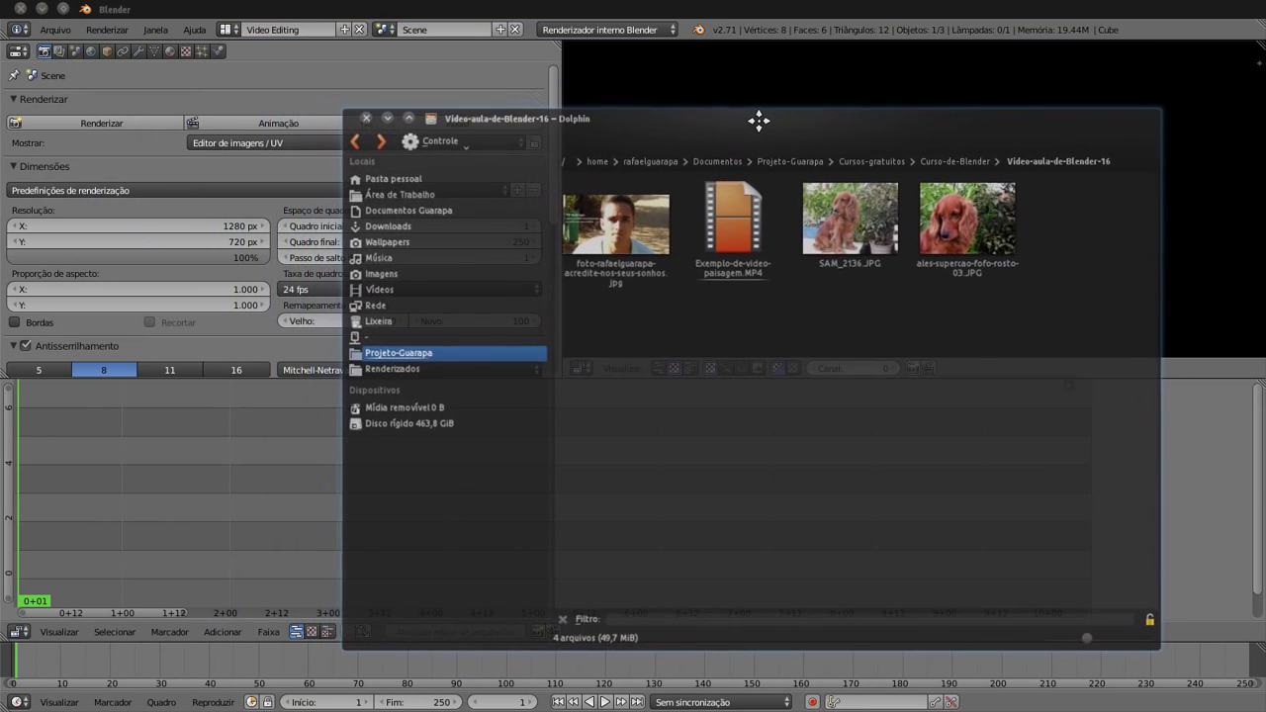
left_click_drag(631, 98, 766, 128)
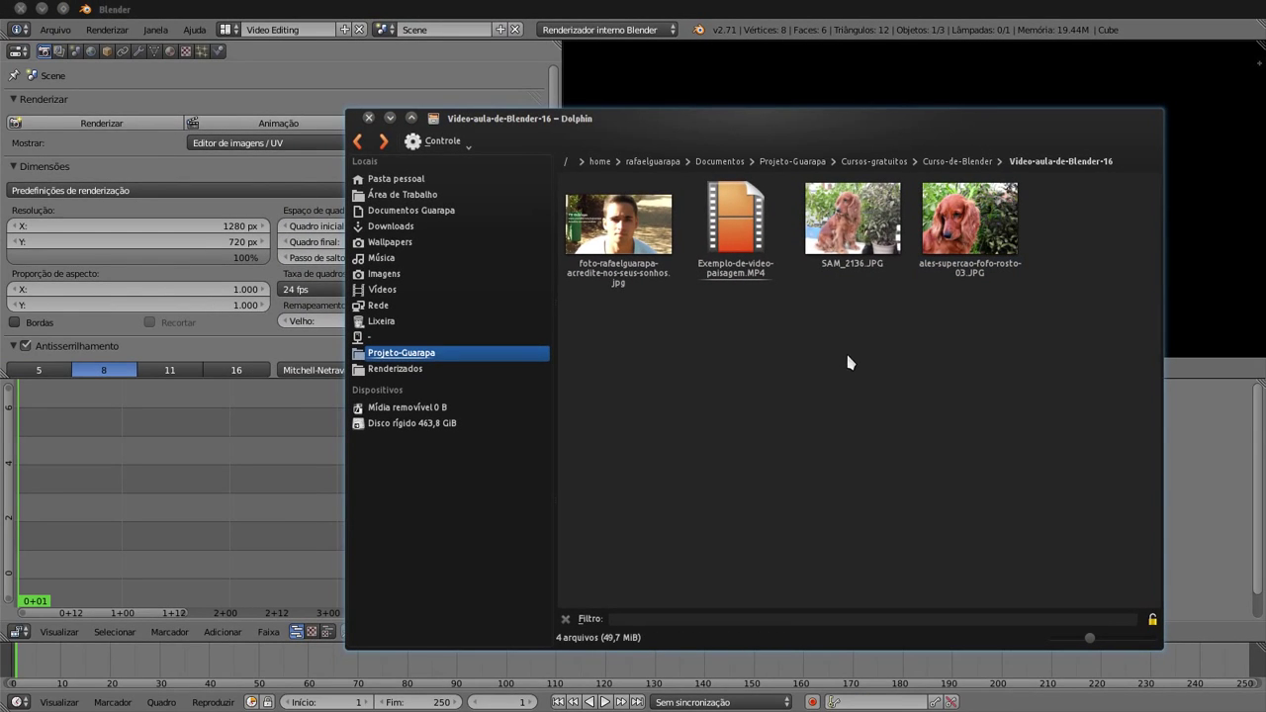
Drag Exemplo-de-video-paisagem.MP4 into the sequencer, then minimize Dolphin.
left_click_drag(736, 223, 139, 502)
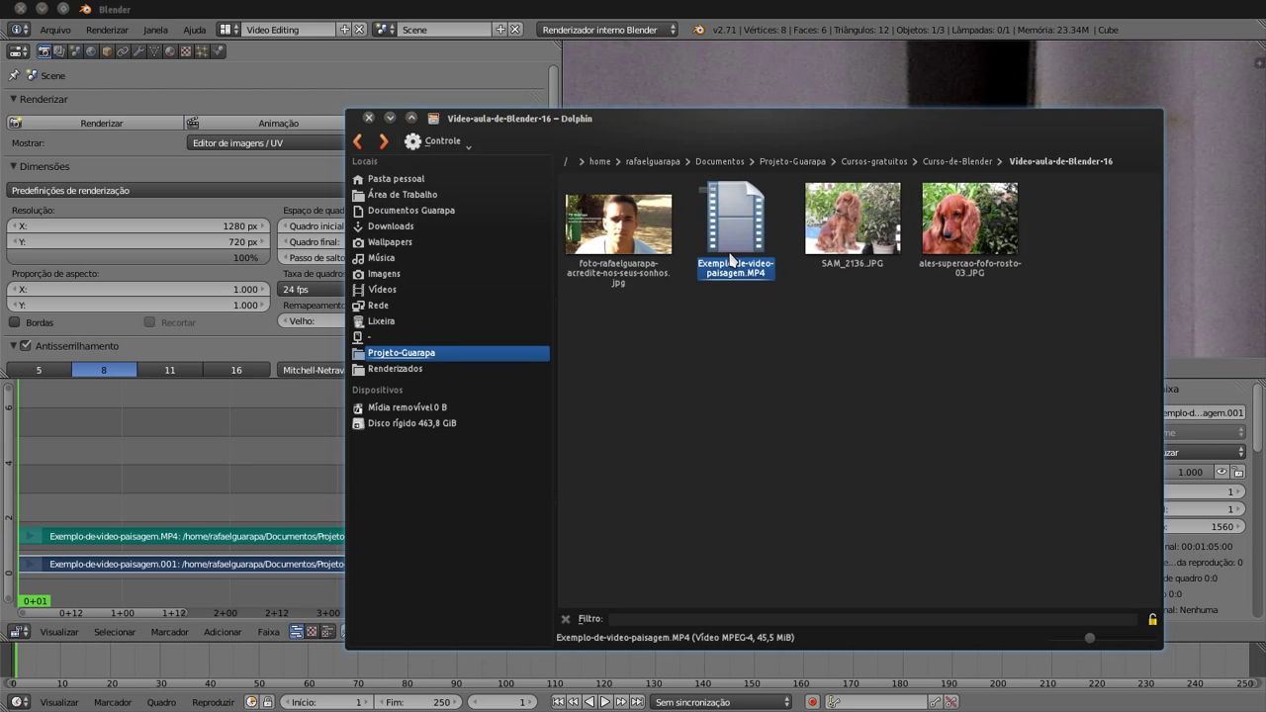
mouse_move(740, 252)
left_mouse_down()
mouse_move(749, 285)
mouse_move(737, 255)
left_mouse_up()
left_click(642, 316)
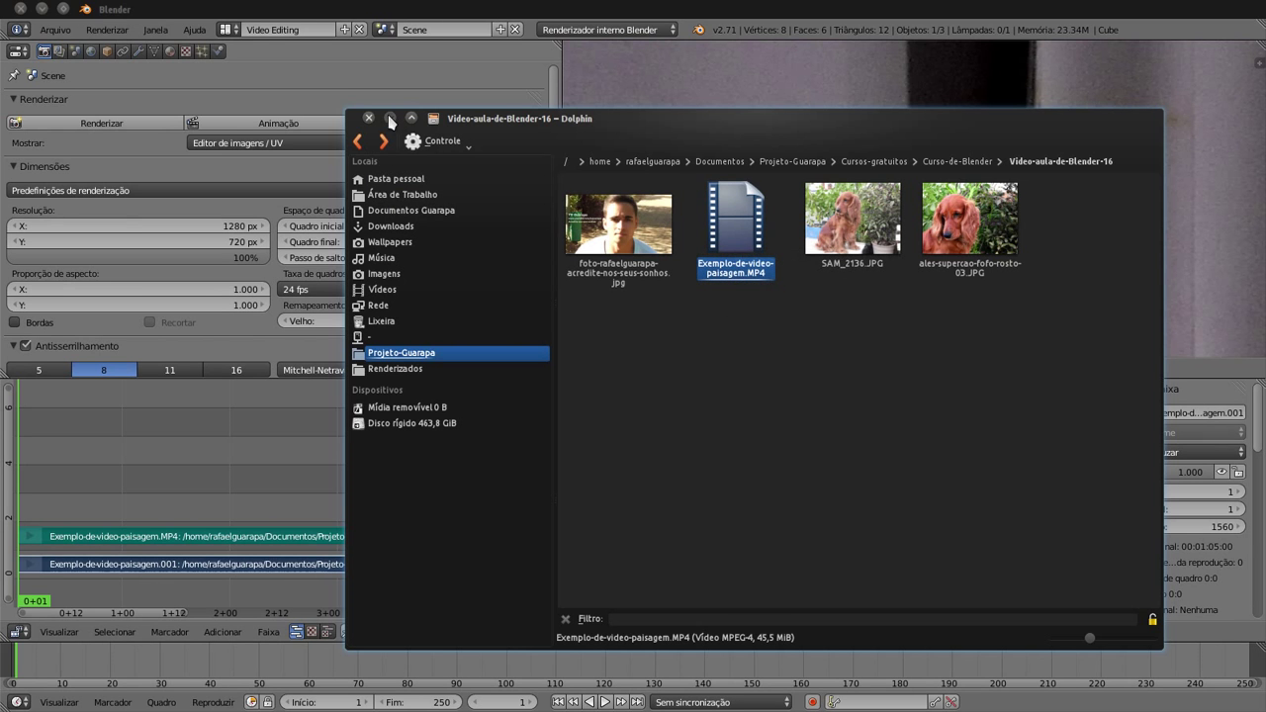
left_click(106, 584)
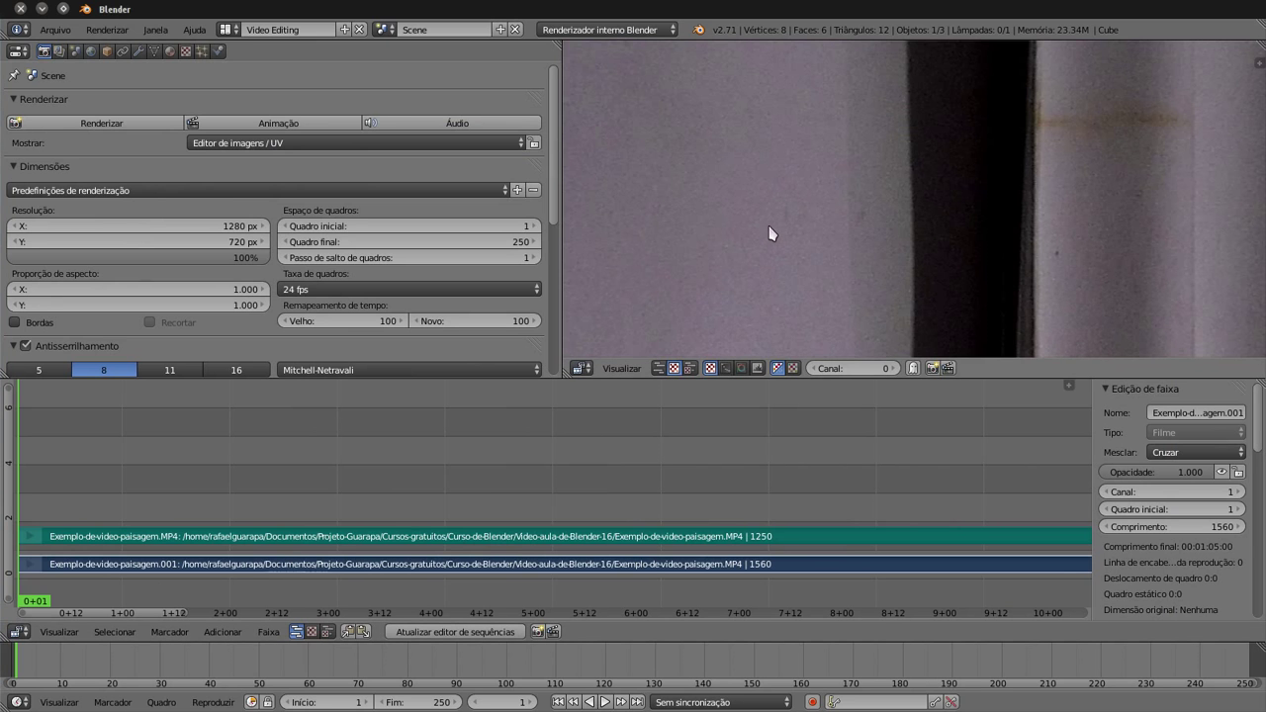
Zoom the preview out to fit the frame and scrub the playhead to about frame 85.
scroll(775, 219, "down", 2)
scroll(777, 218, "down", 2)
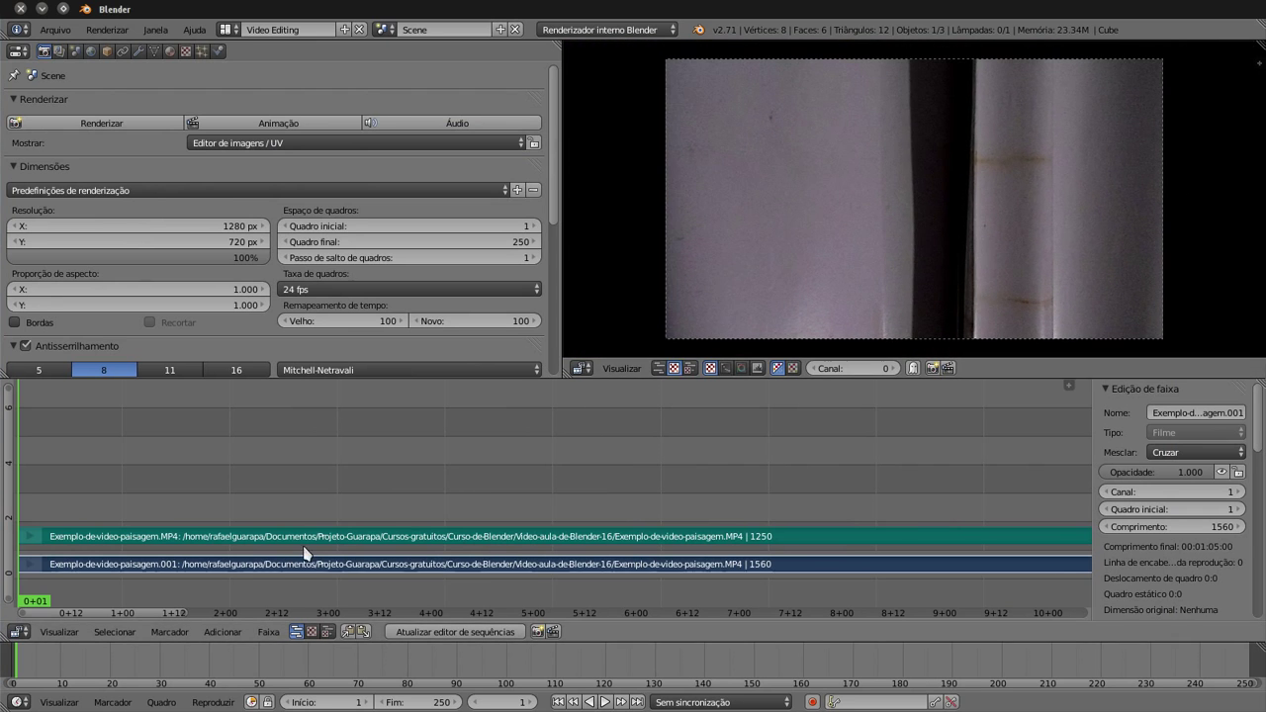
left_click(342, 494)
left_click_drag(362, 492, 406, 485)
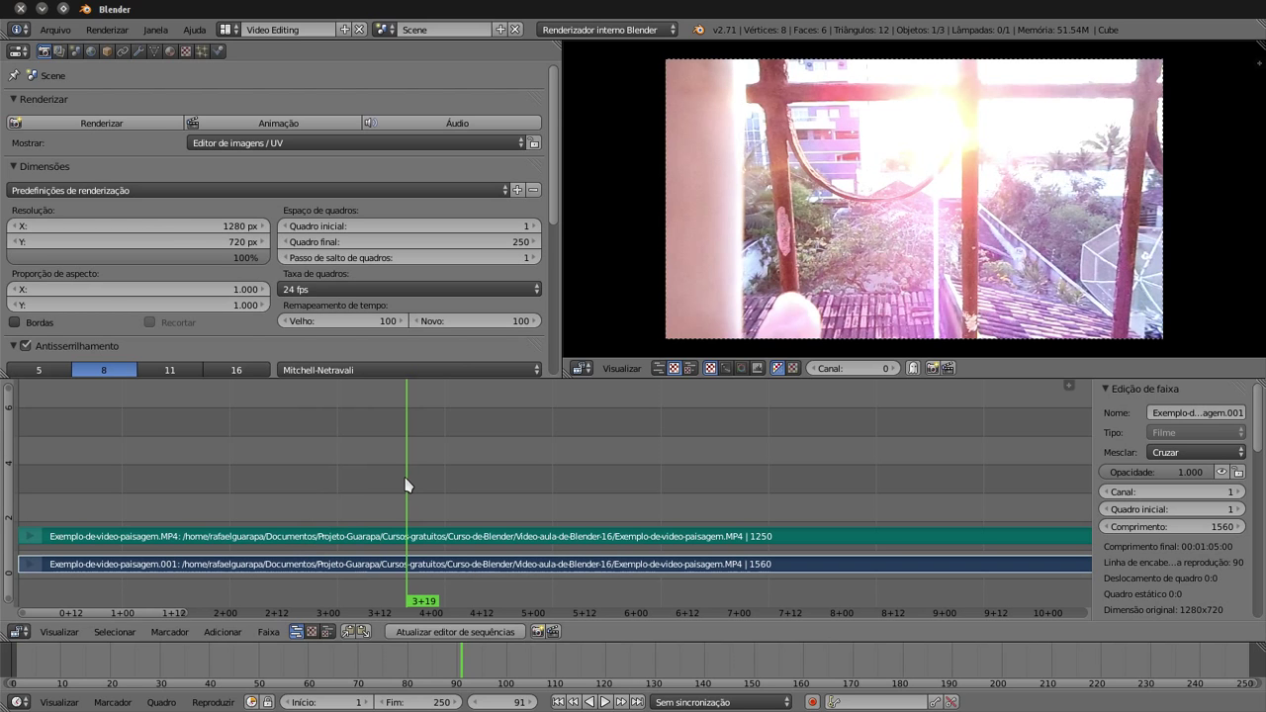
left_click_drag(405, 485, 374, 481)
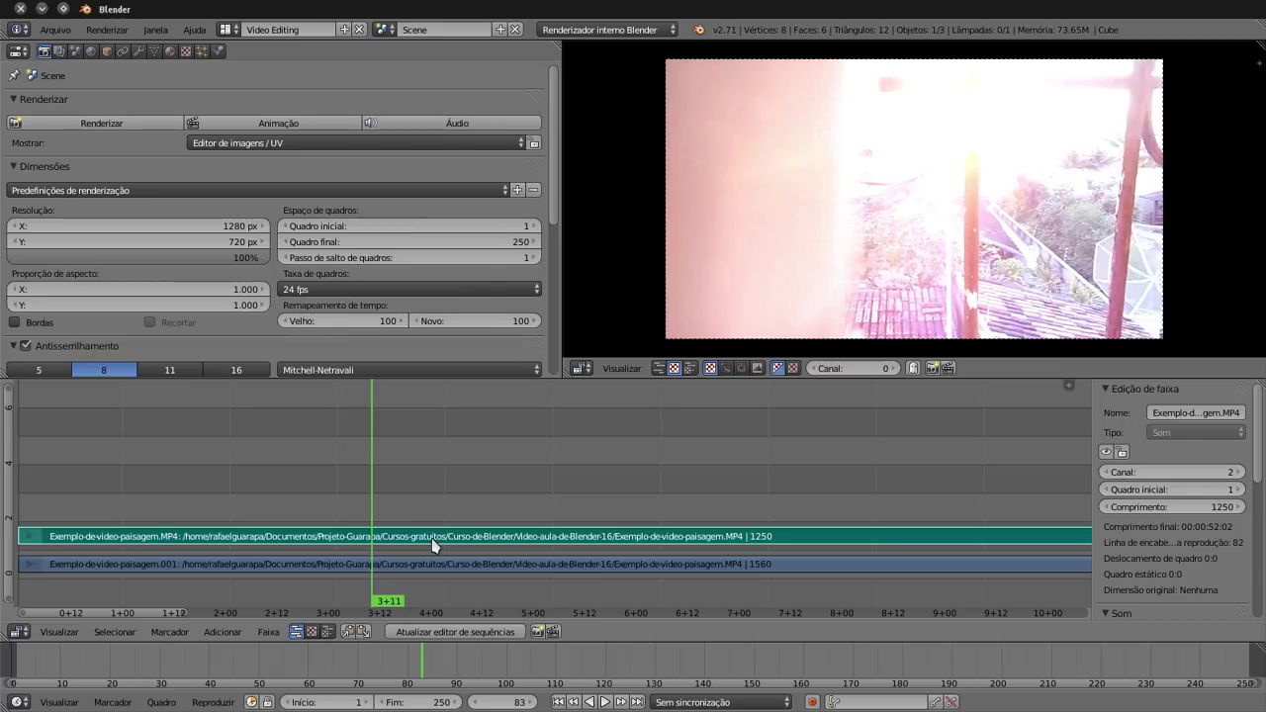
Delete the channel 2 sound strip and select the remaining 1560-frame video strip.
key("x")
left_click(432, 544)
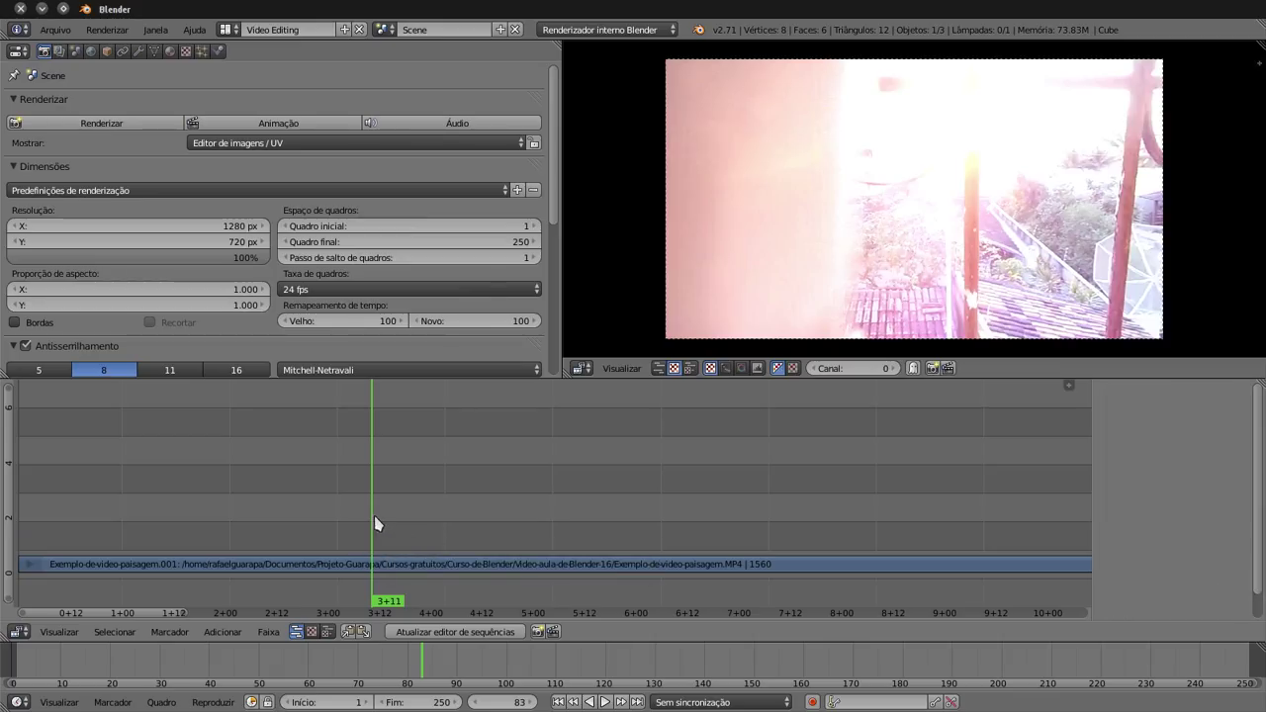
mouse_move(374, 523)
left_mouse_down()
mouse_move(346, 519)
mouse_move(425, 525)
mouse_move(376, 504)
left_mouse_up()
right_click(385, 565)
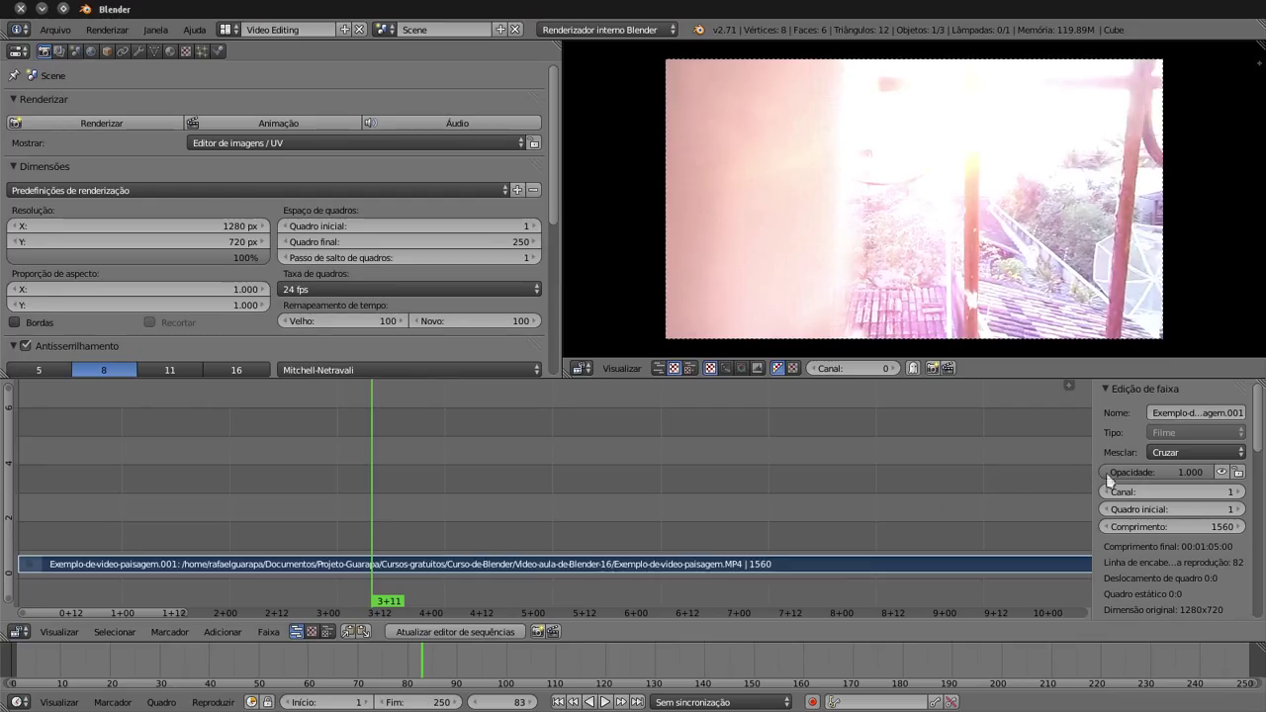
left_click(1153, 472)
type("0.5")
key("Return")
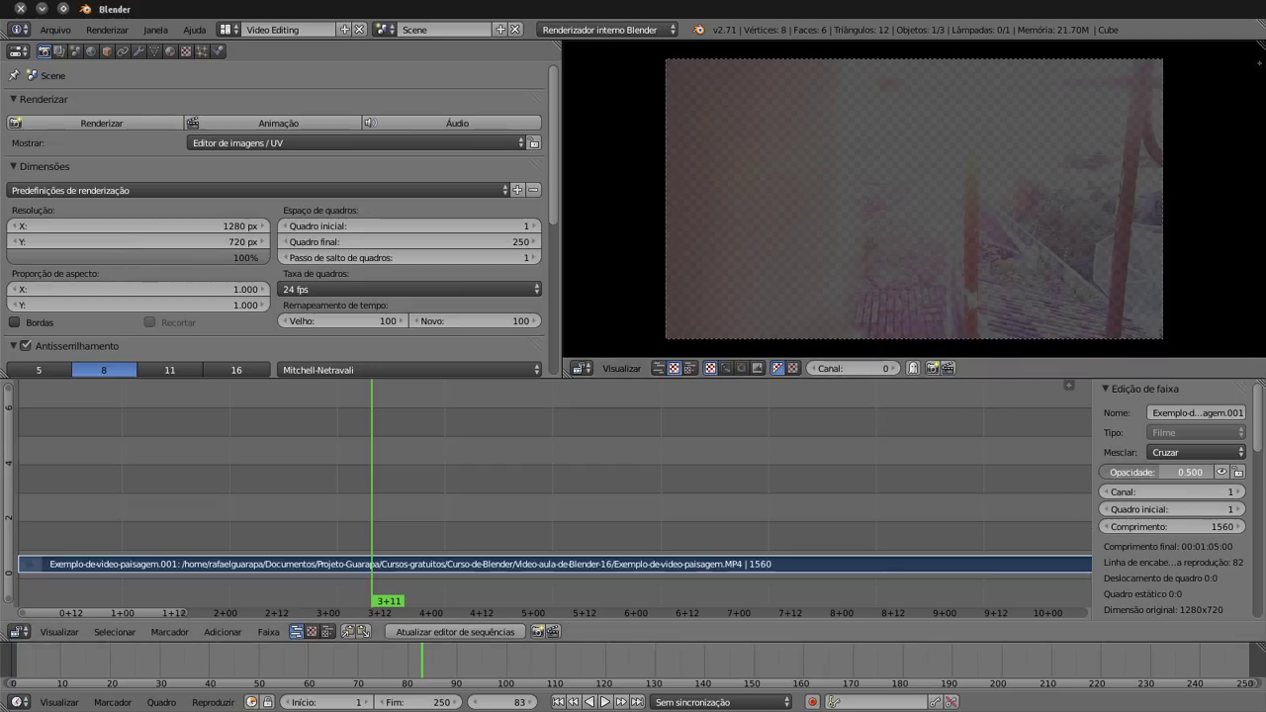
left_click_drag(1167, 473, 1163, 476)
left_click(1163, 477)
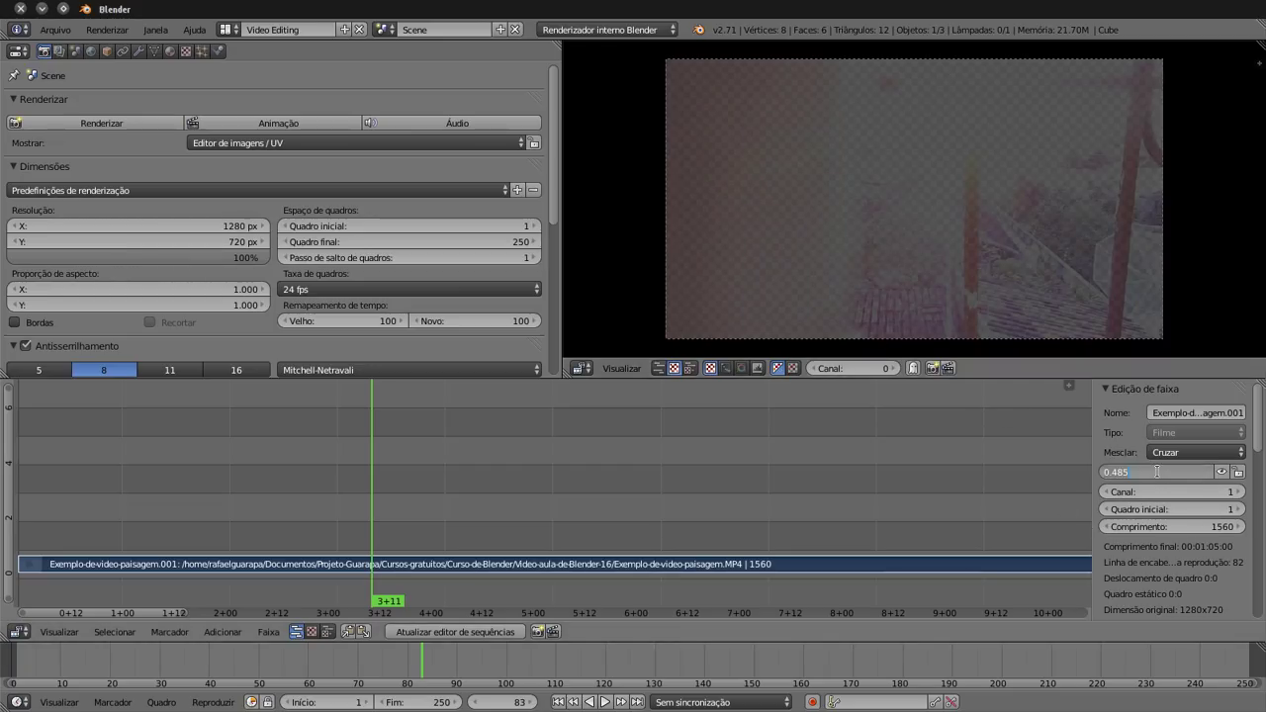
type("0")
key("Return")
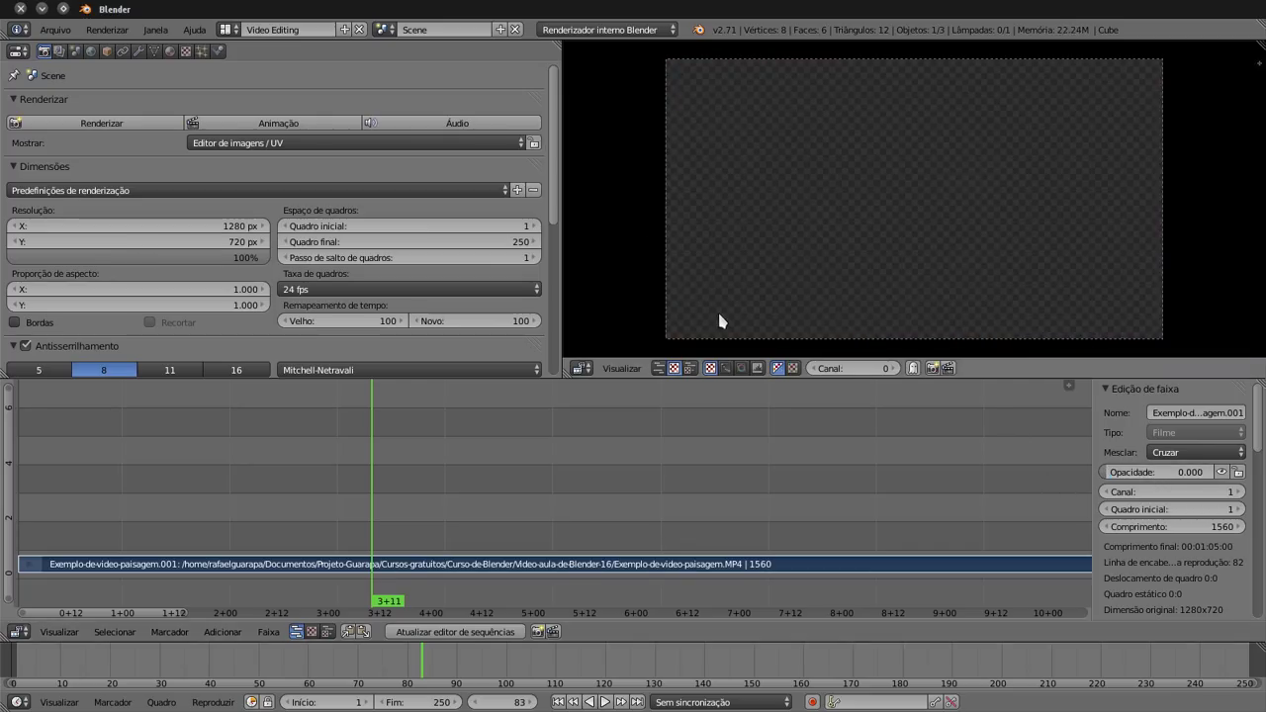
left_click(1138, 475)
type("1")
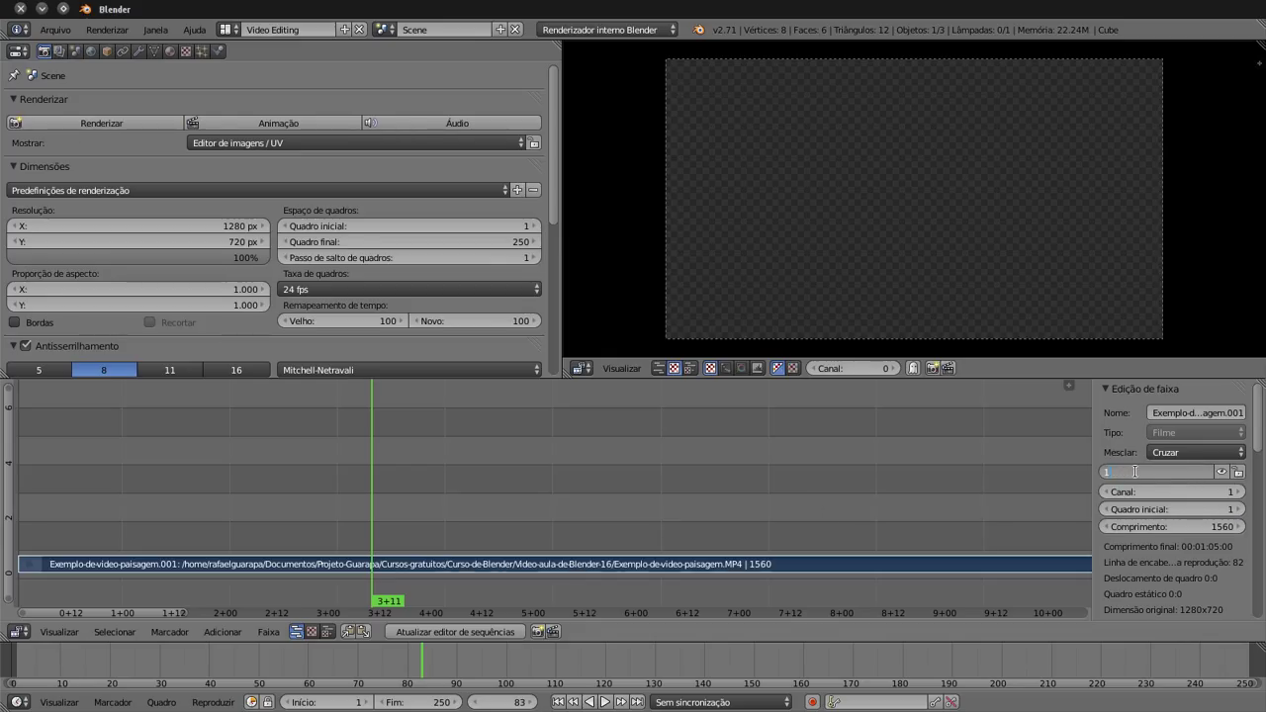
key("Return")
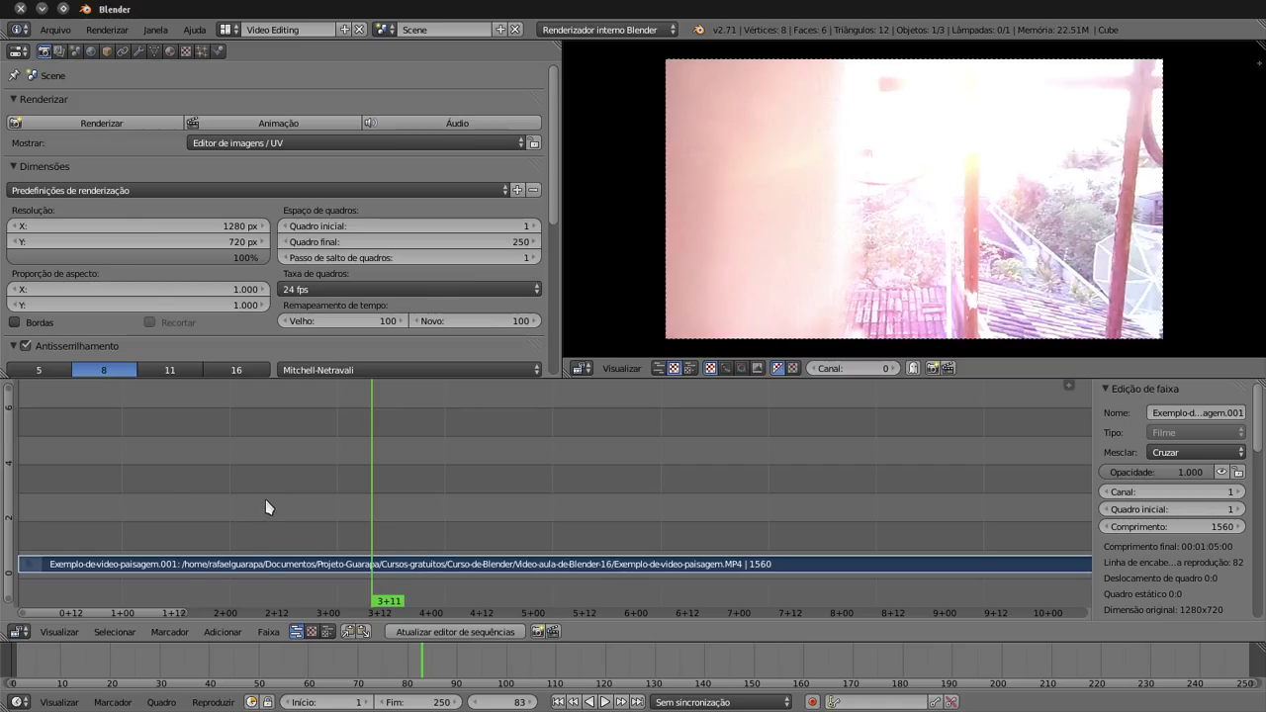
left_click_drag(268, 509, 198, 503)
Cut the video strip at frame 53, delete the first piece, and scrub the trimmed clip.
left_click_drag(235, 504, 305, 513)
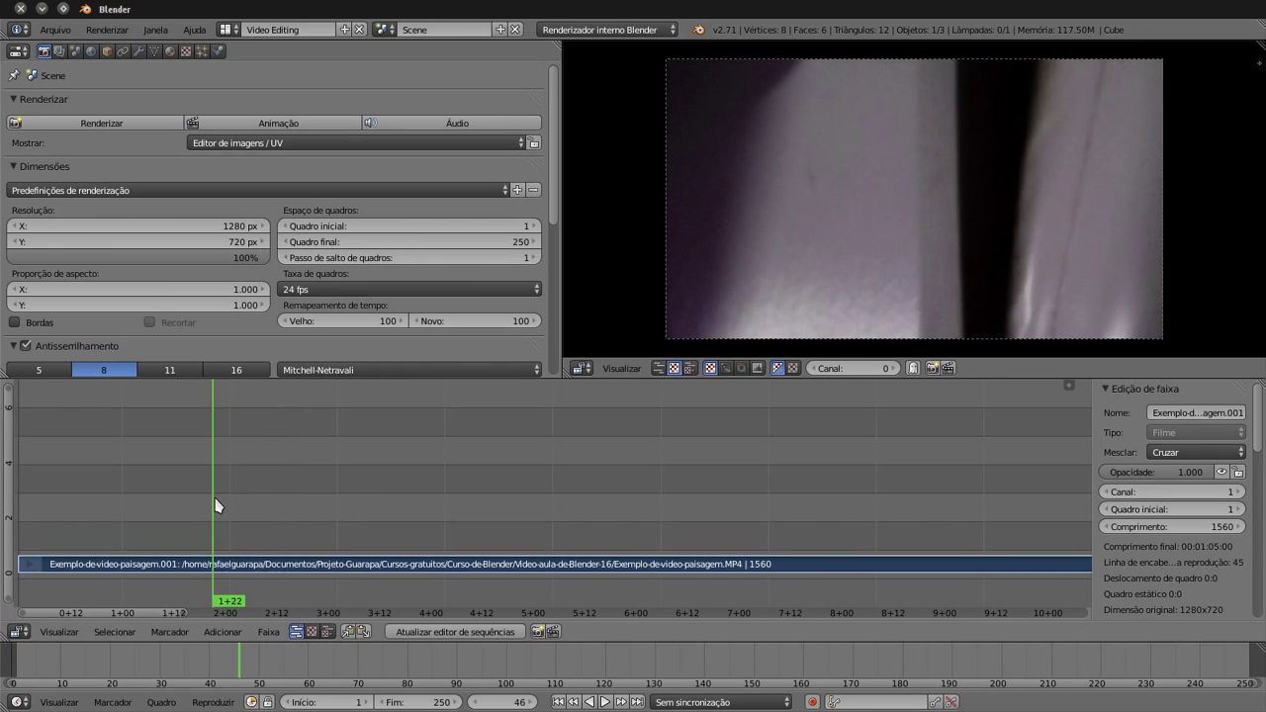
mouse_move(305, 514)
left_mouse_down()
mouse_move(239, 508)
mouse_move(246, 577)
left_mouse_up()
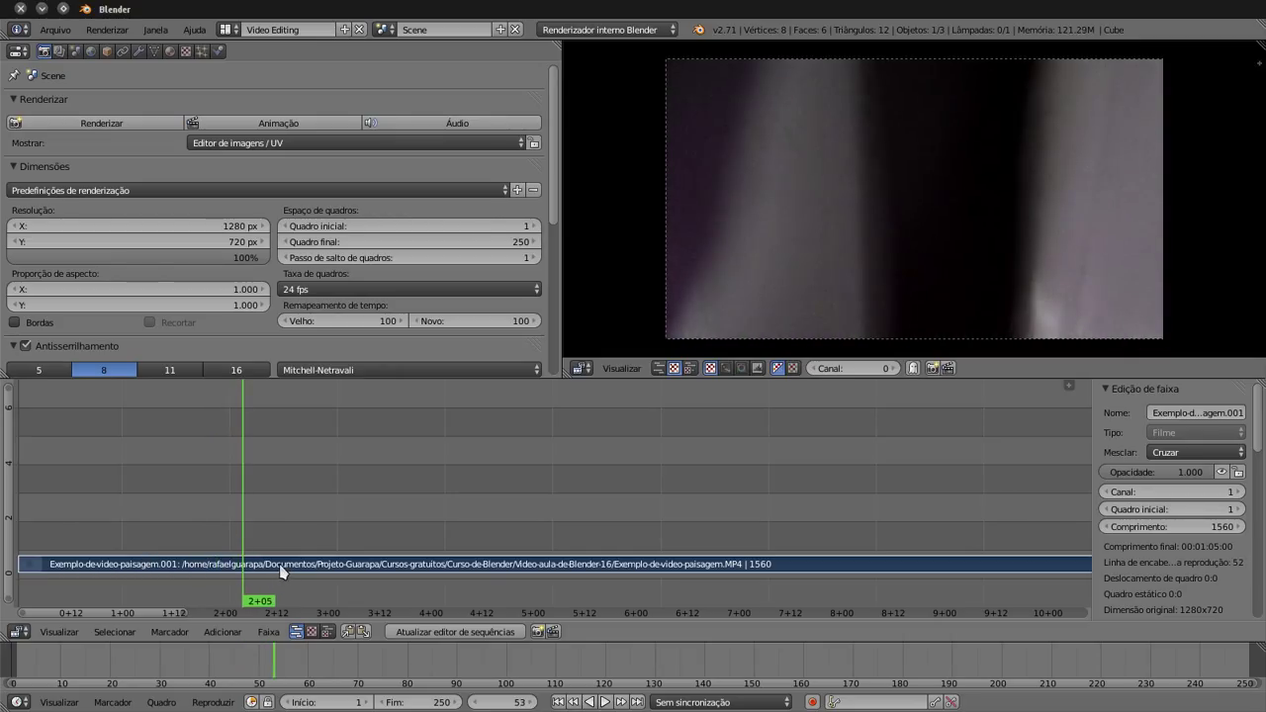
key("k")
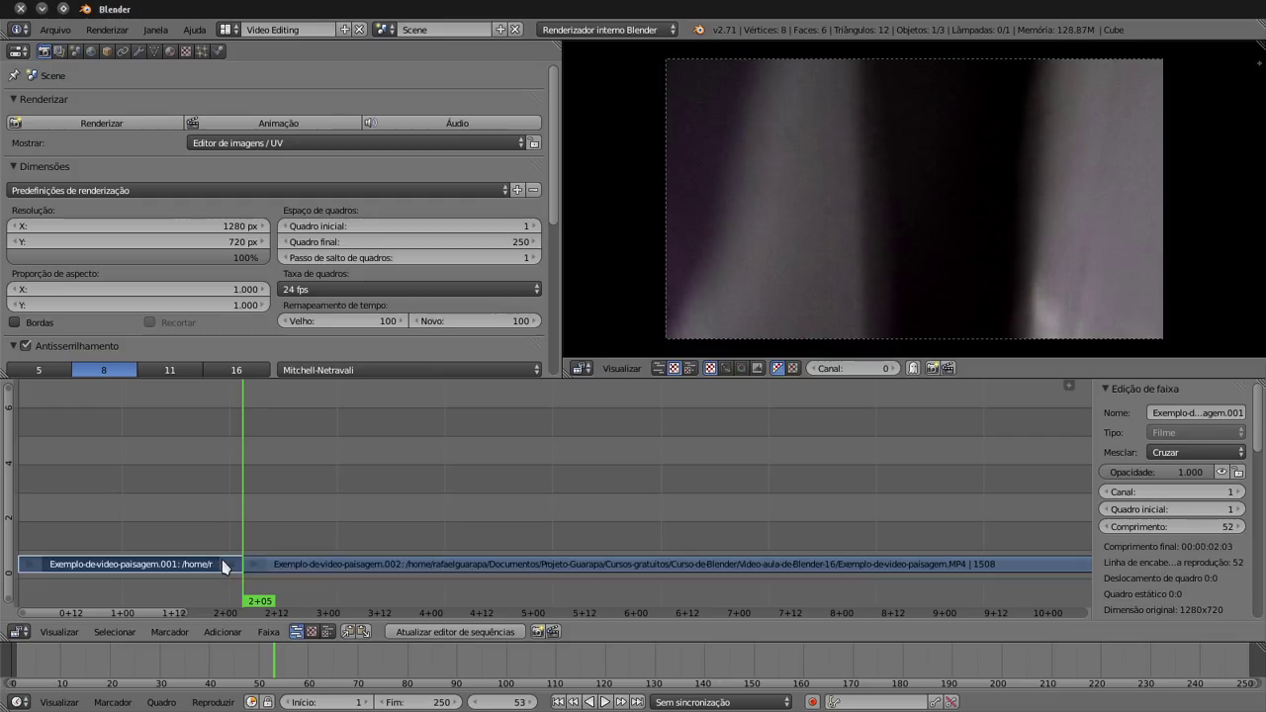
key("x")
left_click(219, 562)
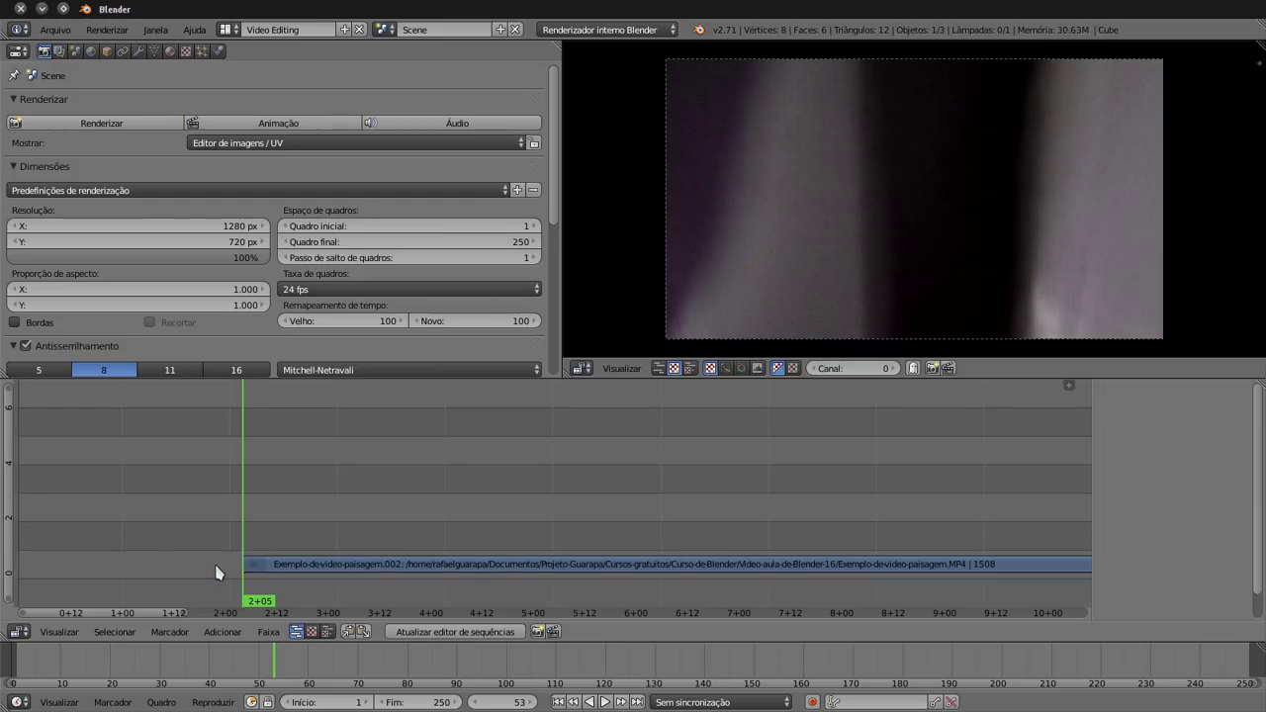
mouse_move(247, 560)
left_mouse_down()
mouse_move(240, 542)
mouse_move(306, 561)
mouse_move(439, 543)
mouse_move(773, 542)
left_mouse_up()
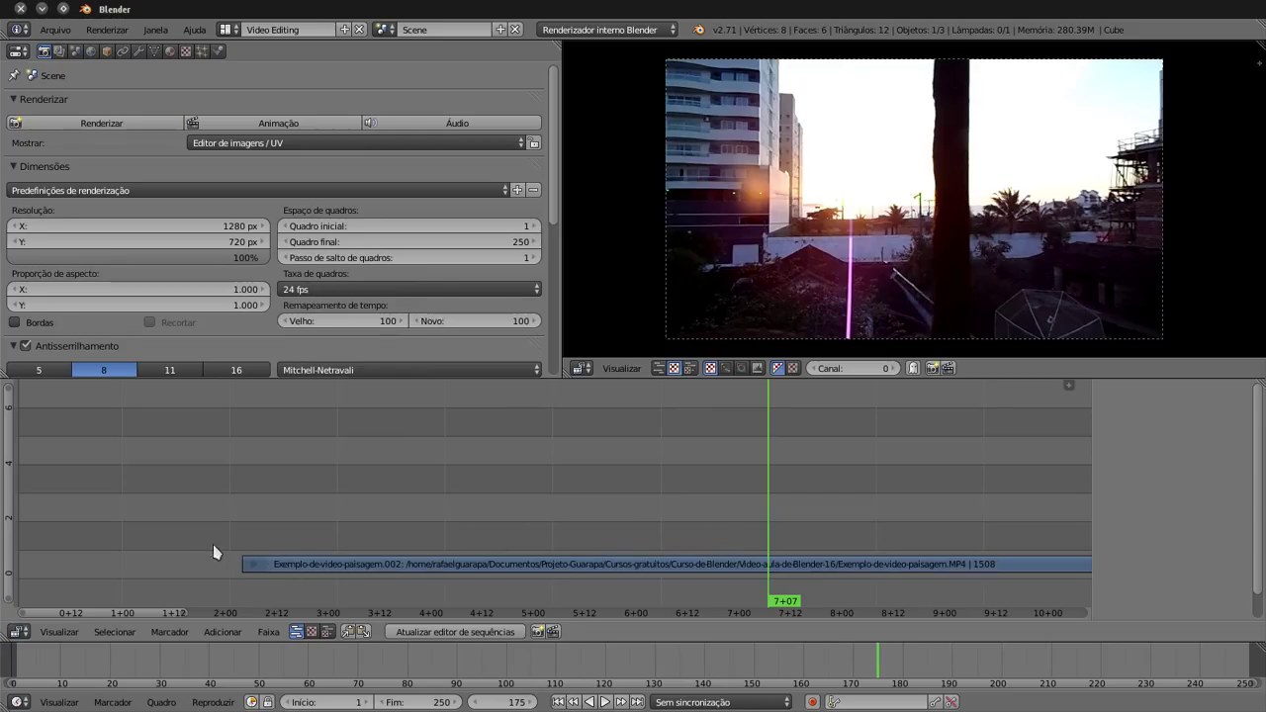
Cut the trimmed strip at frame 175 and start sliding its first 122-frame piece left.
left_click_drag(240, 542, 299, 547)
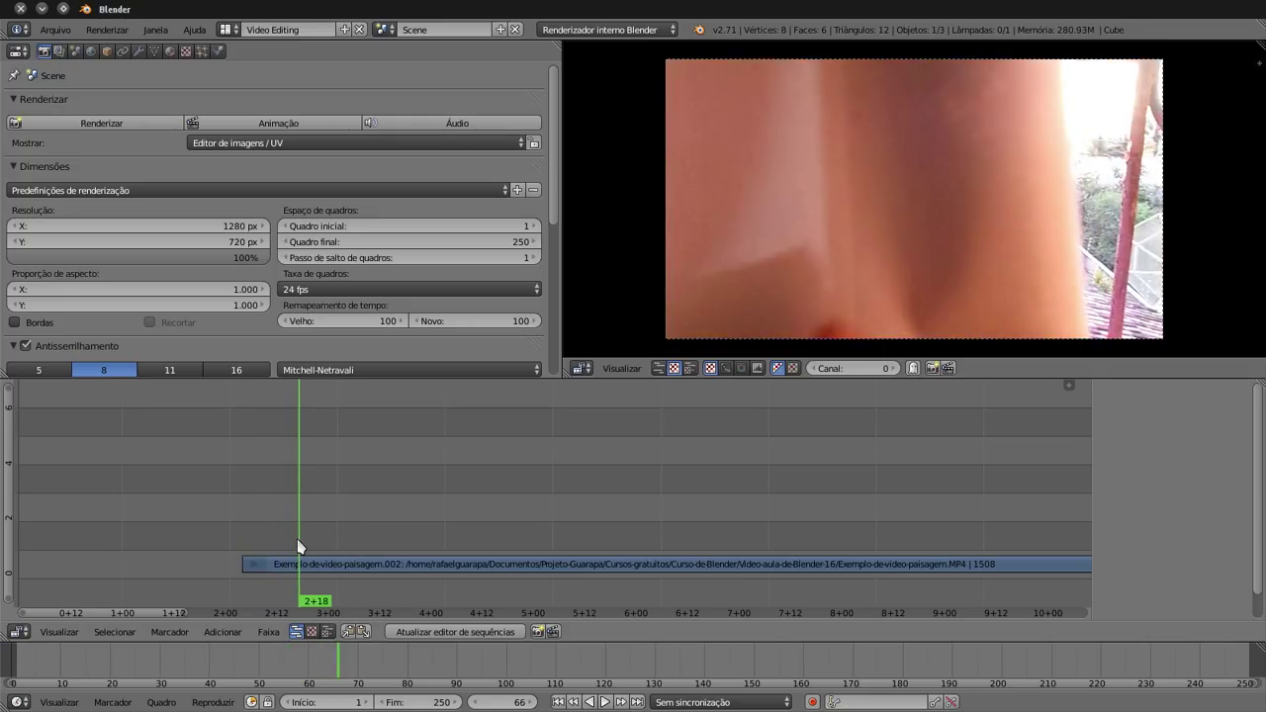
right_click(321, 564)
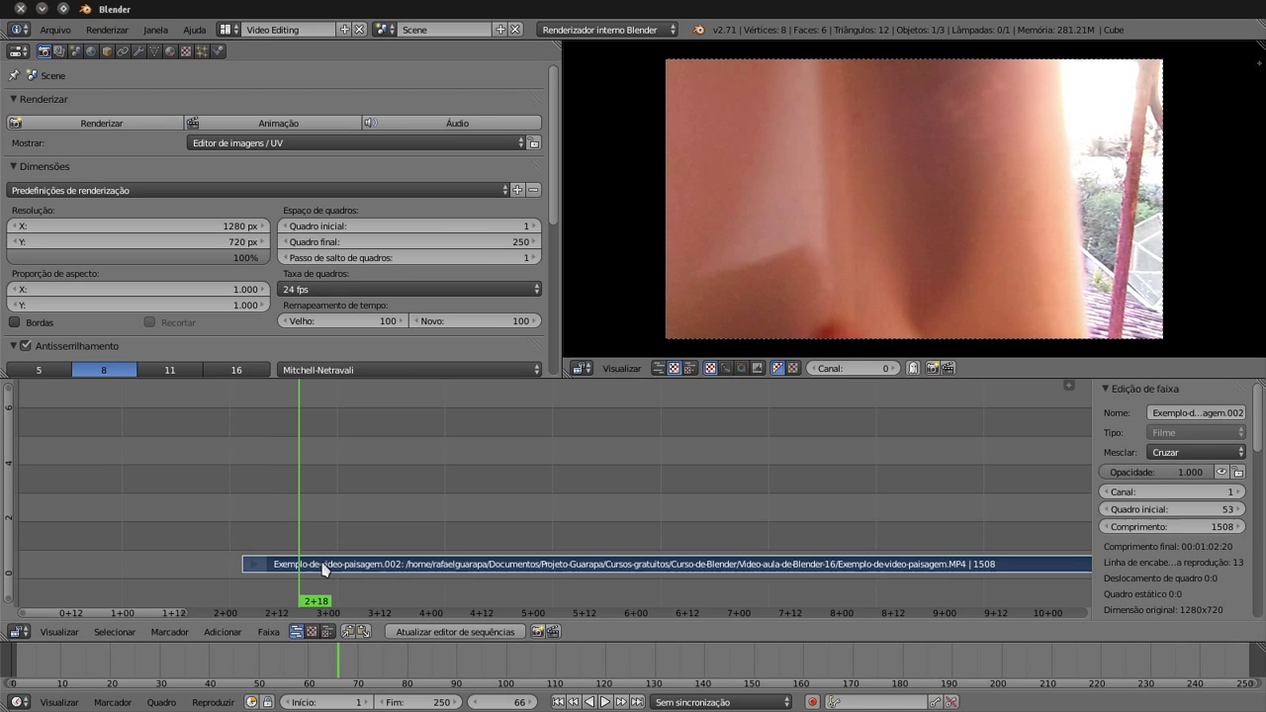
mouse_move(315, 522)
left_mouse_down()
mouse_move(418, 542)
mouse_move(758, 535)
mouse_move(701, 543)
left_mouse_up()
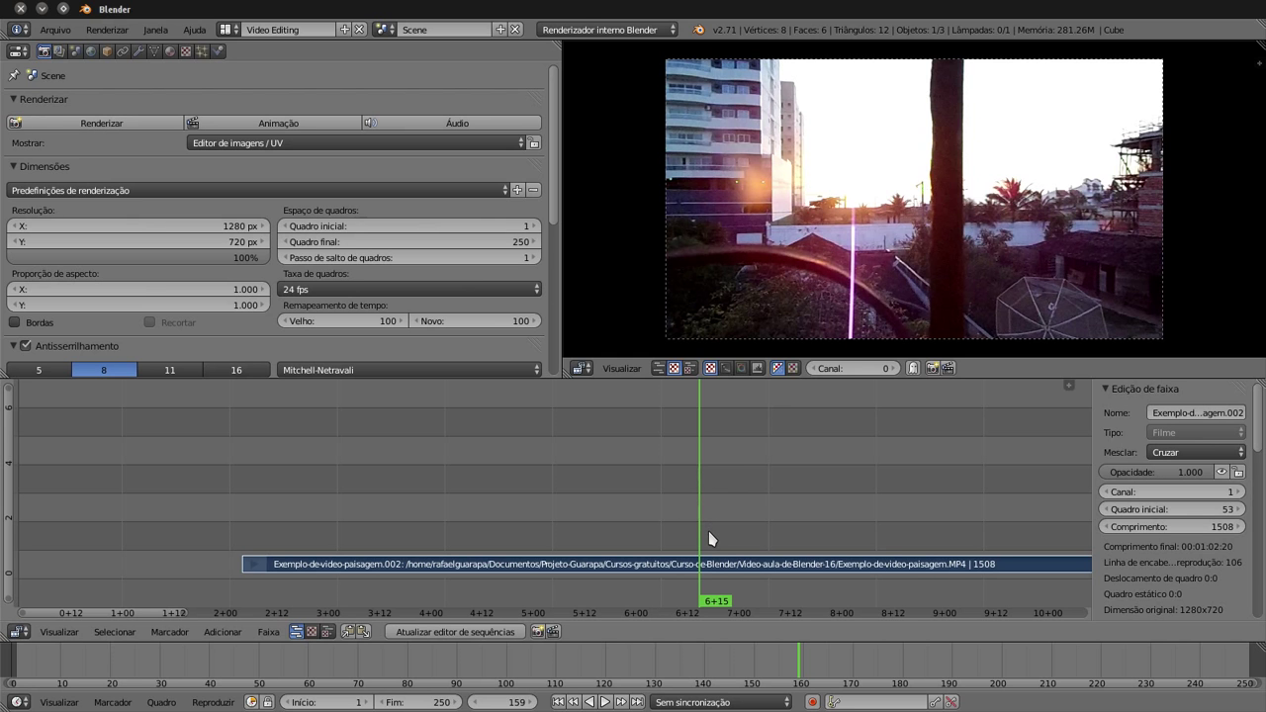
left_click_drag(710, 539, 768, 550)
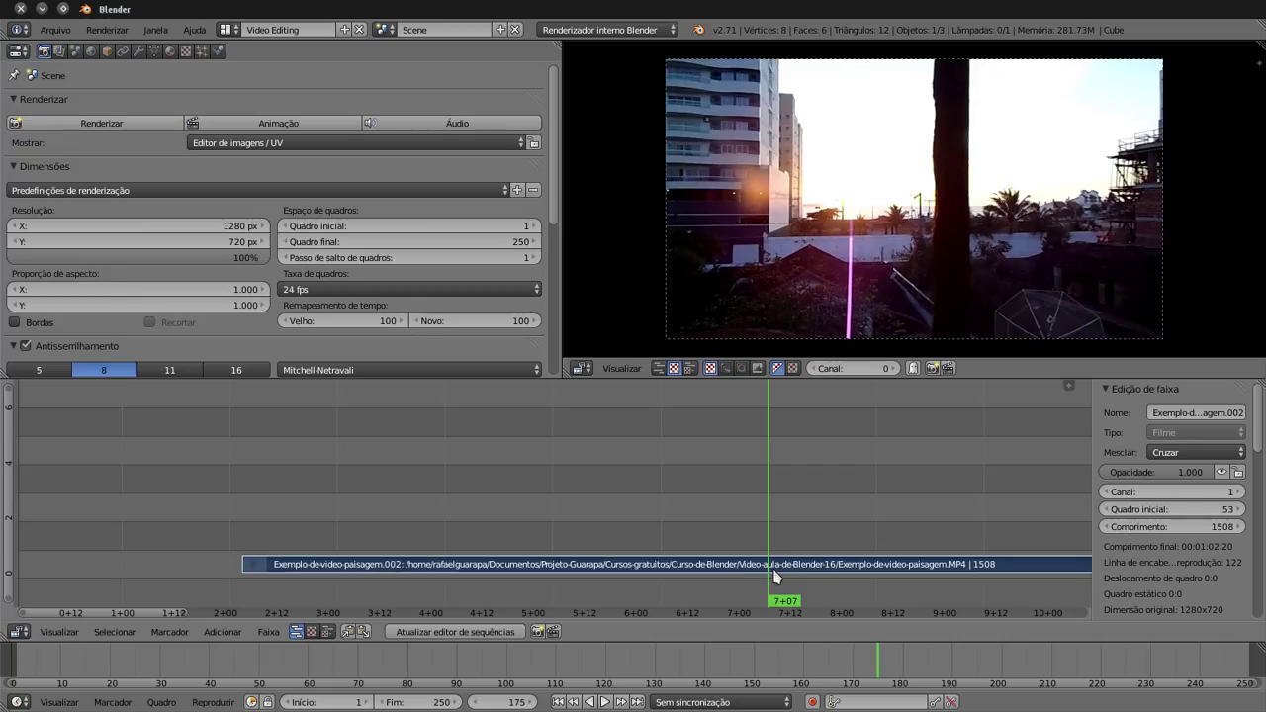
key("k")
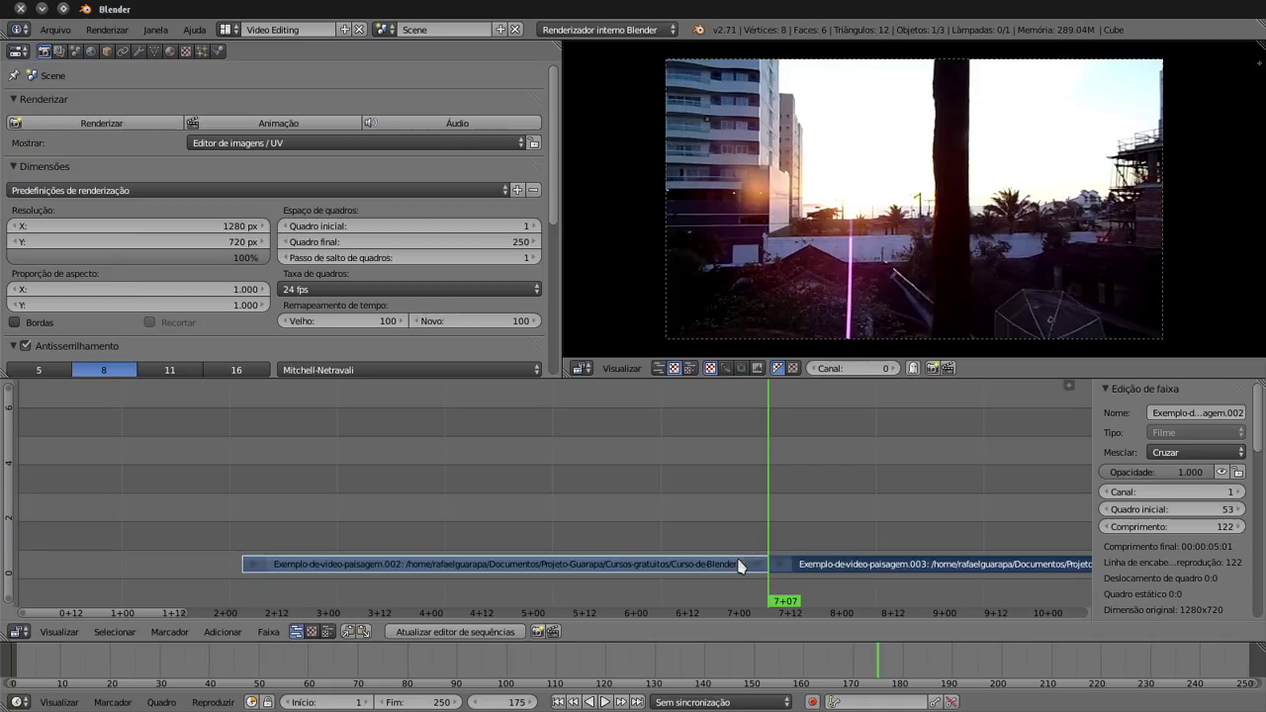
right_click(741, 564)
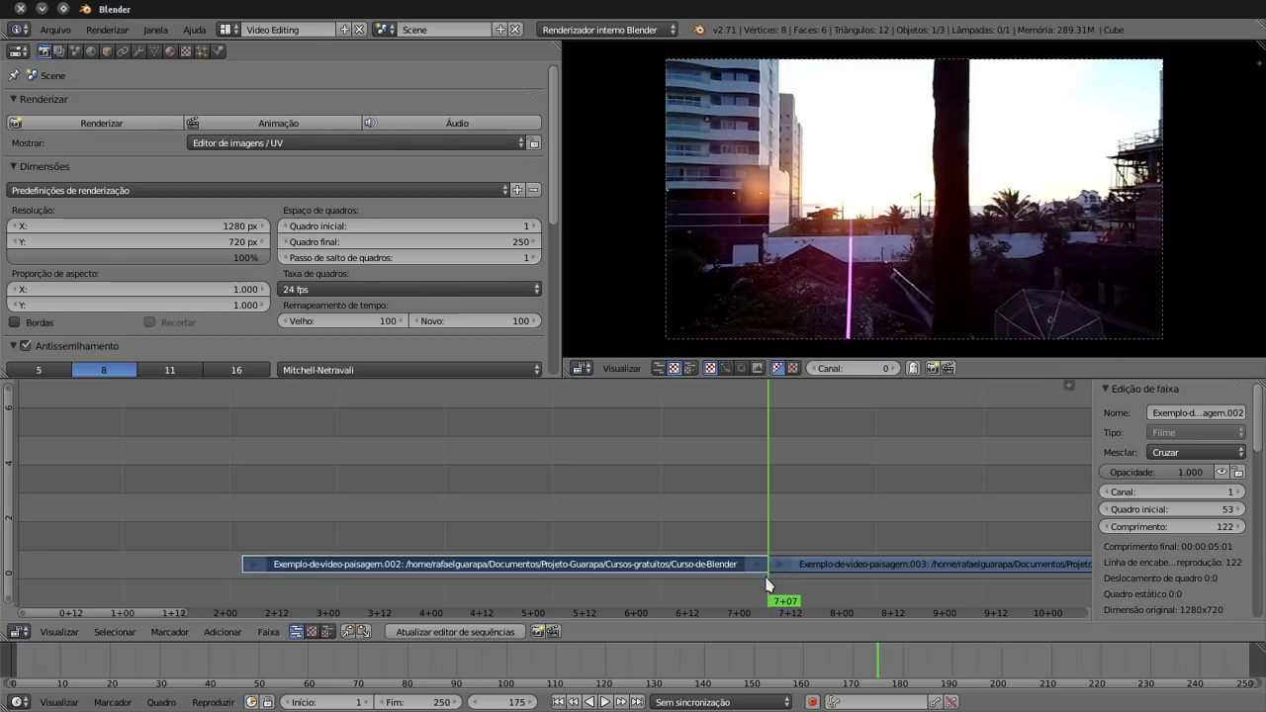
key("g")
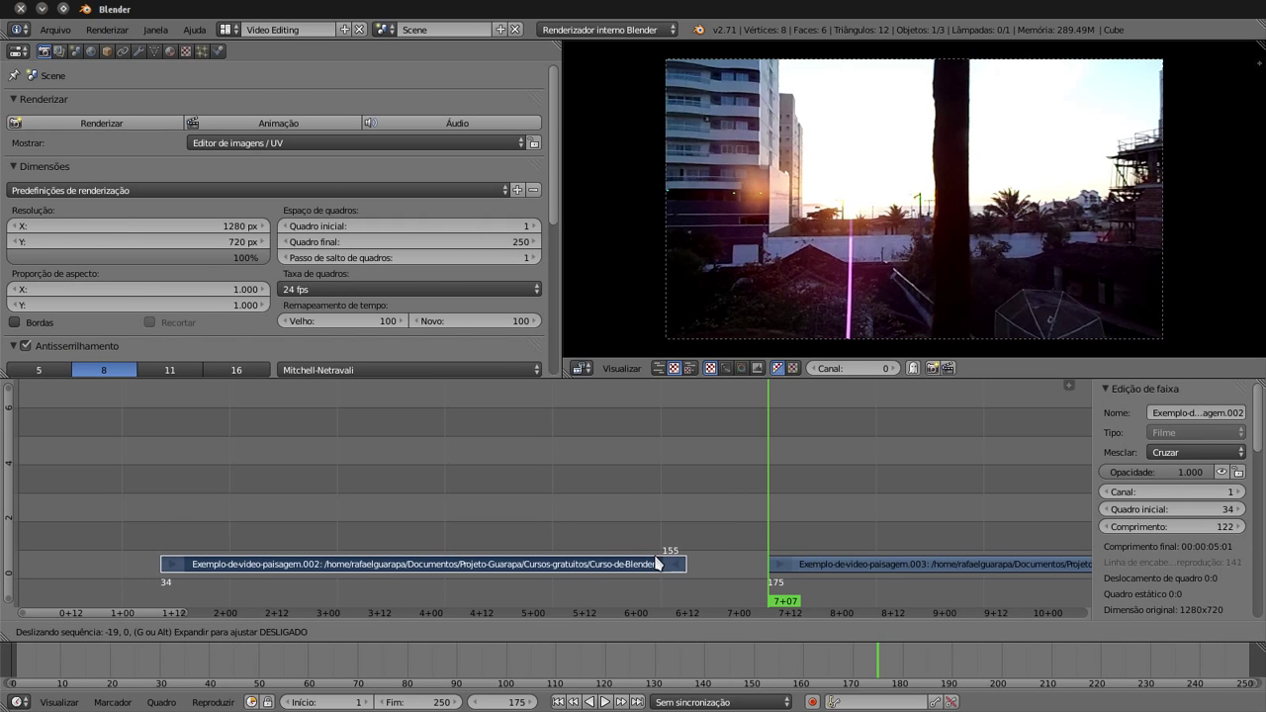
Drop the first clip piece at frame 38 and preview it at frames 120 and 160.
left_click(673, 566)
left_click_drag(645, 529, 366, 521)
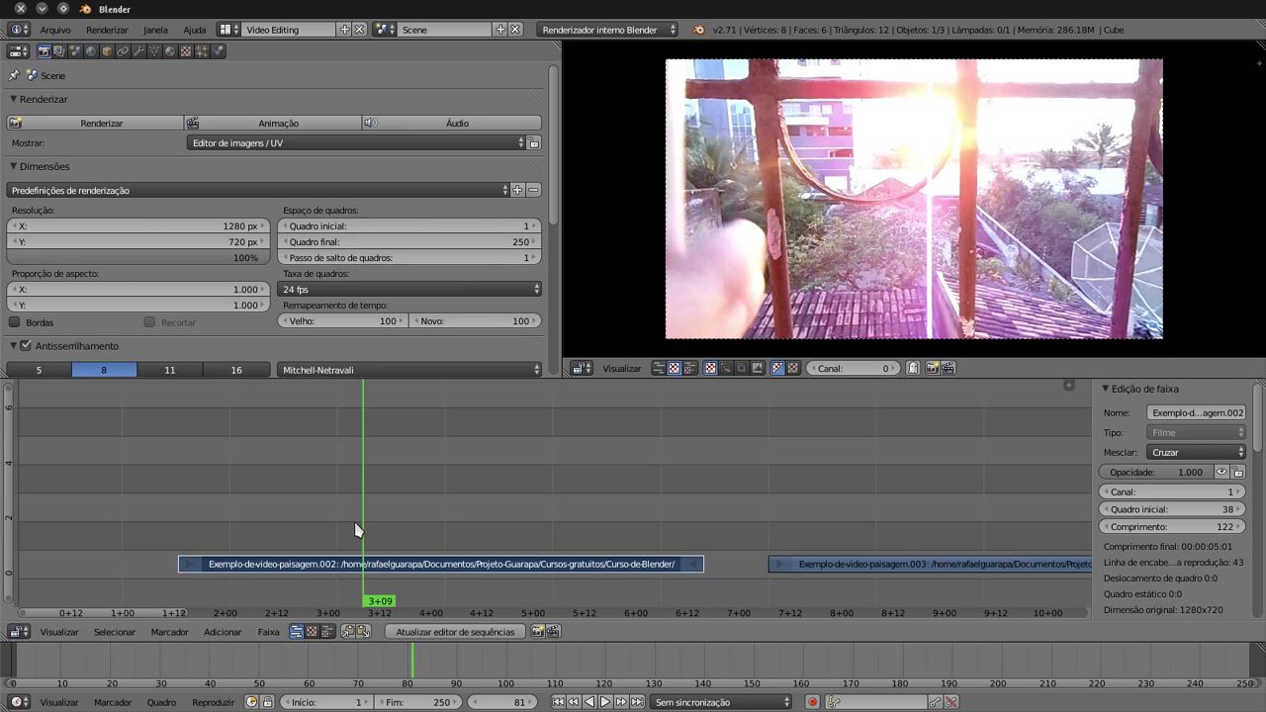
mouse_move(354, 519)
left_mouse_down()
mouse_move(187, 509)
mouse_move(261, 509)
mouse_move(286, 523)
left_mouse_up()
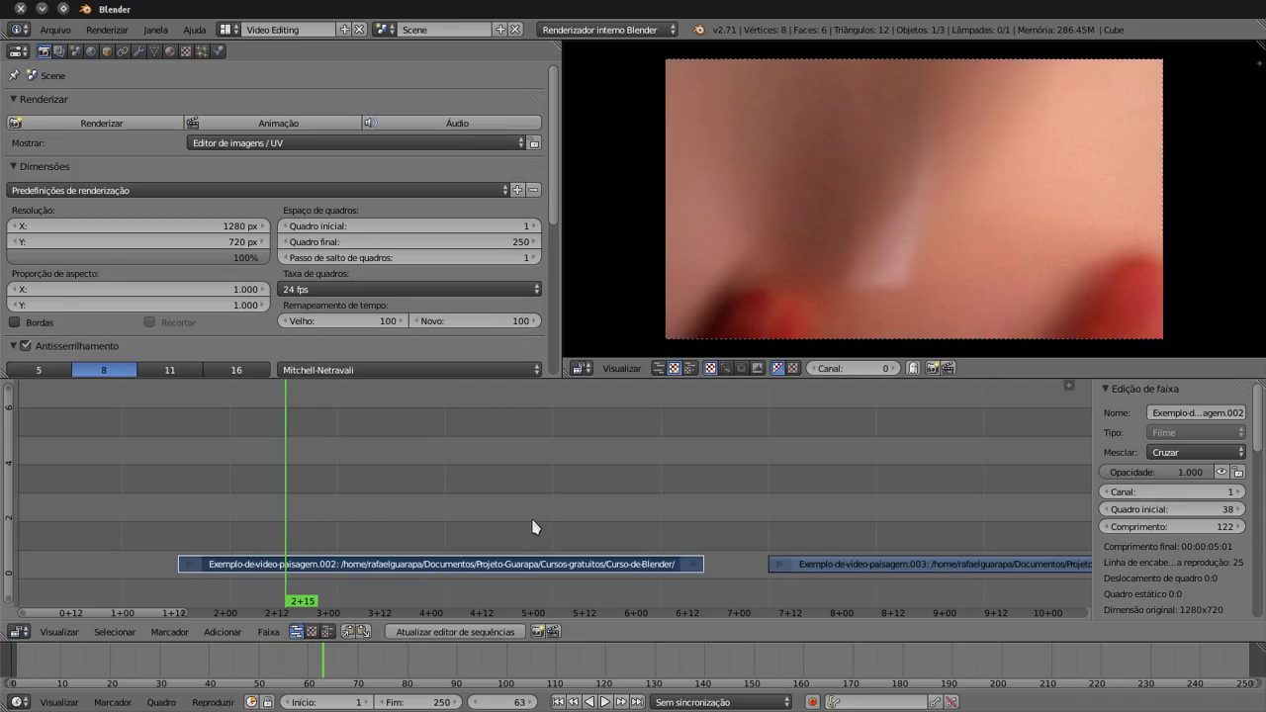
left_click(534, 528)
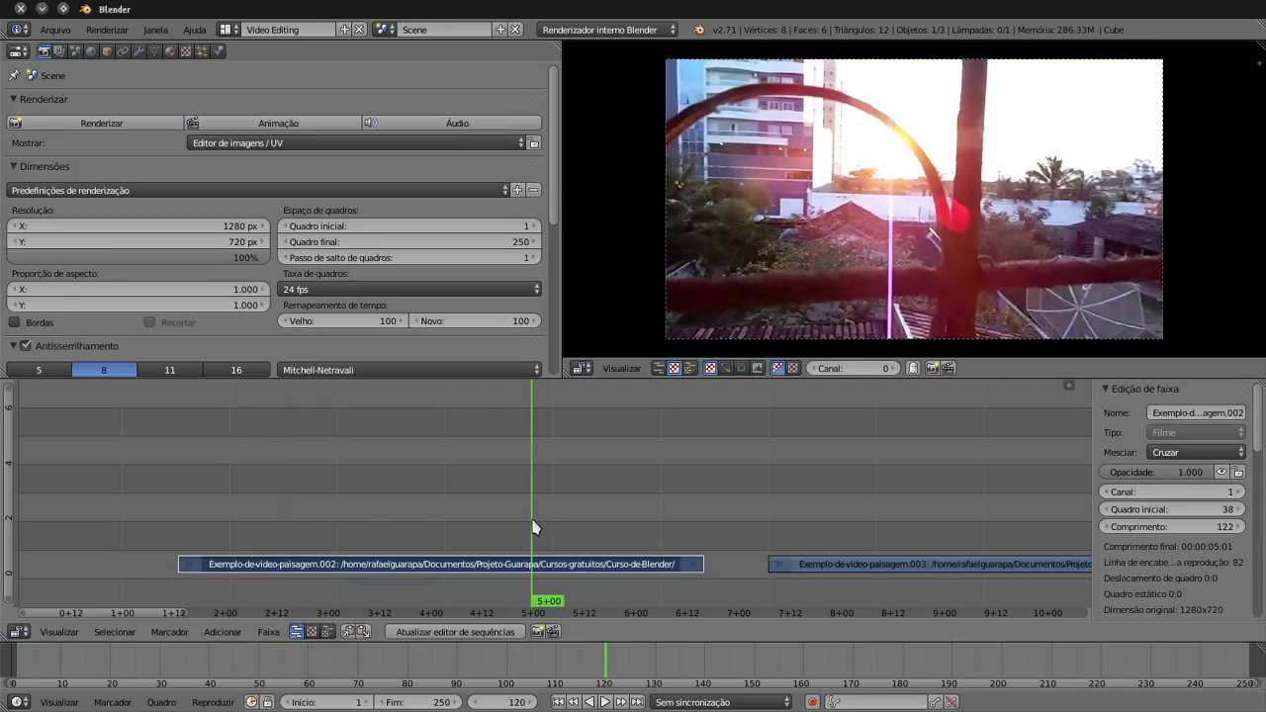
left_click(704, 518)
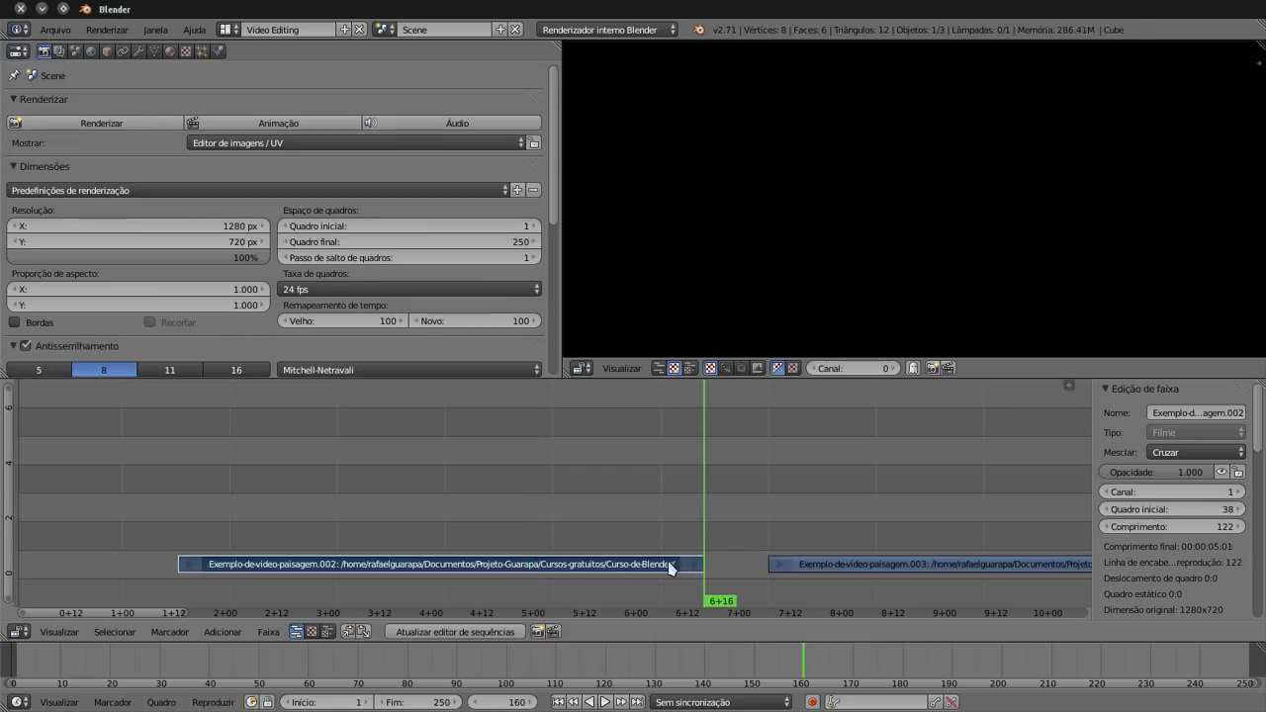
Keyframe strip .002's Opacidade at 1.000 at frame 160, then review the clip's last frames.
right_click(837, 566)
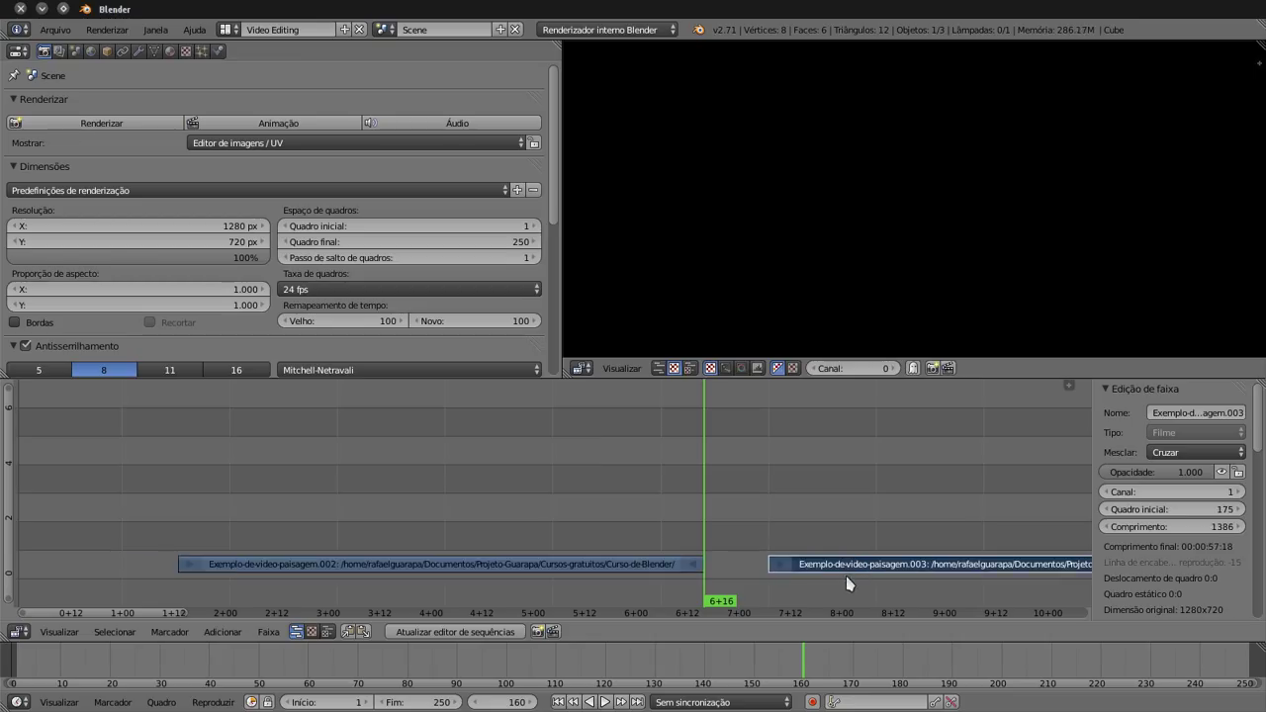
right_click(638, 569)
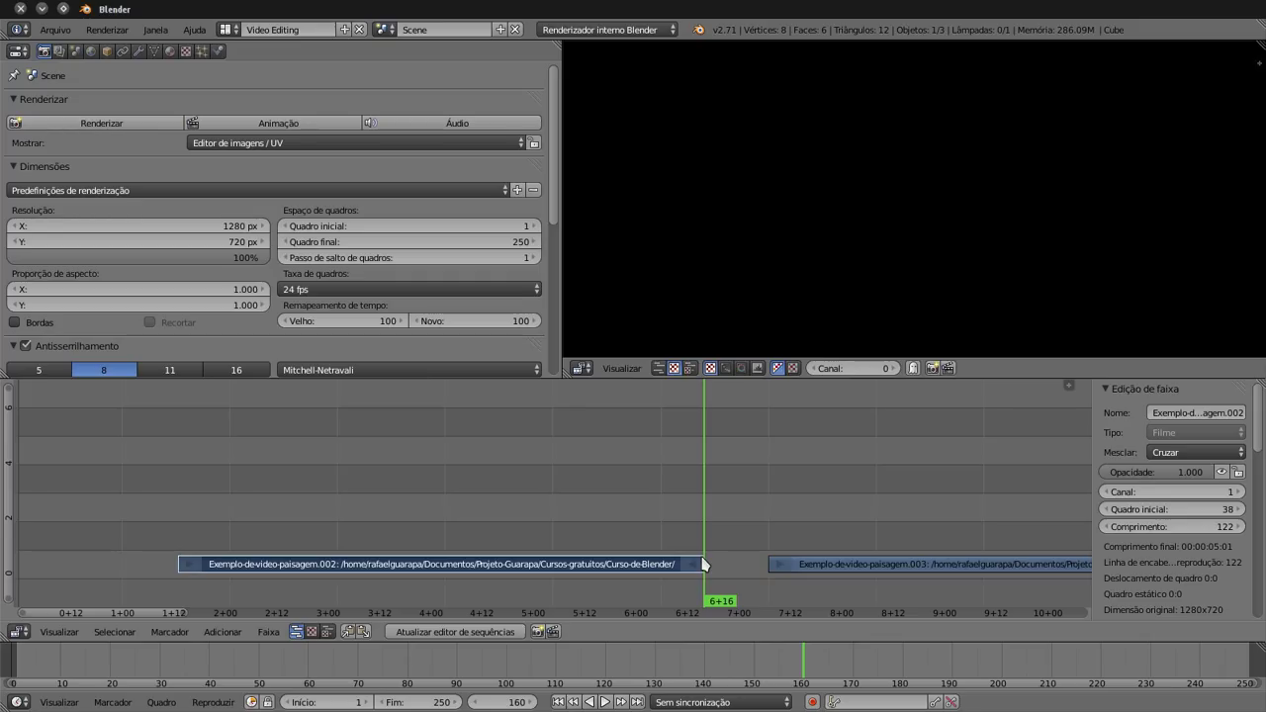
right_click(1144, 479)
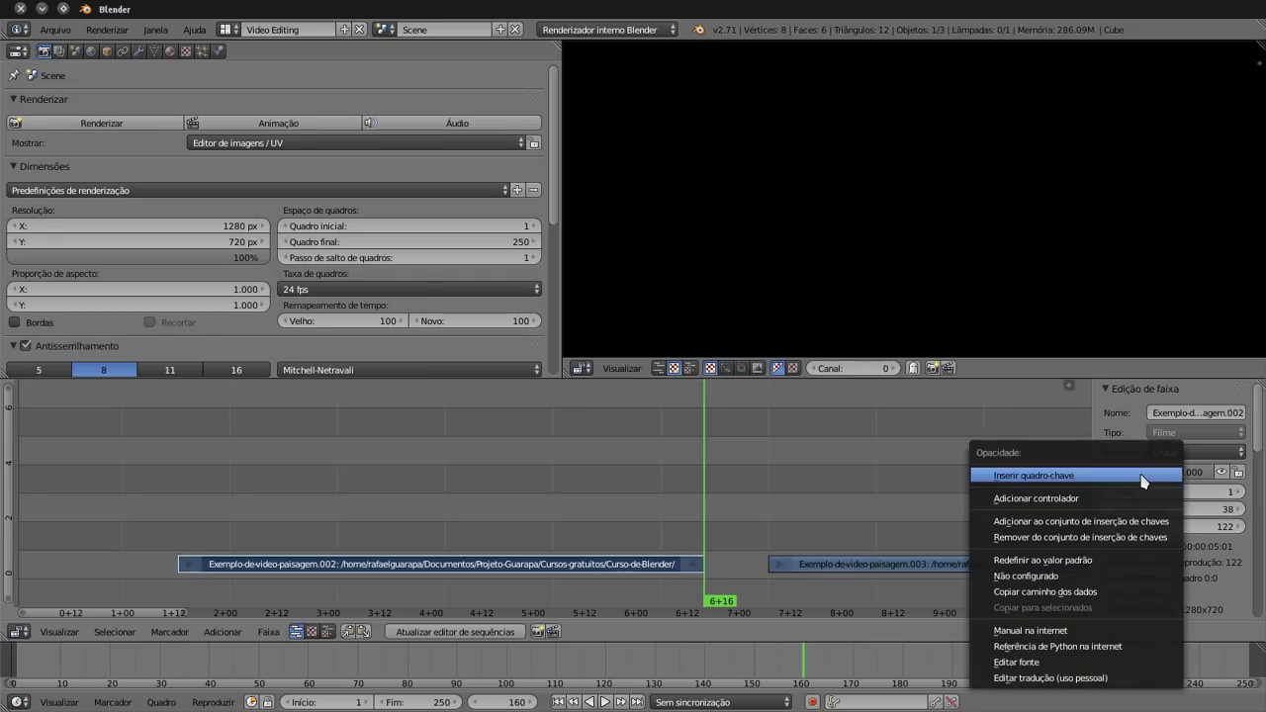
left_click(1087, 486)
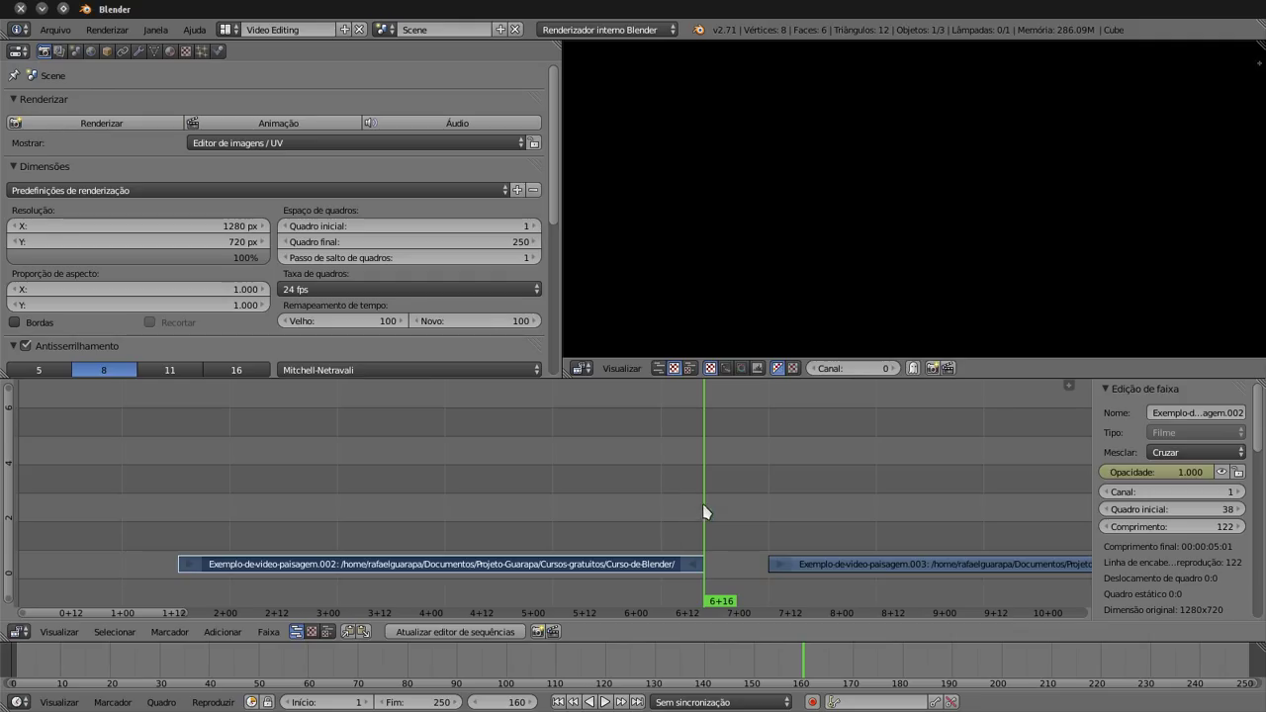
left_click_drag(696, 506, 583, 498)
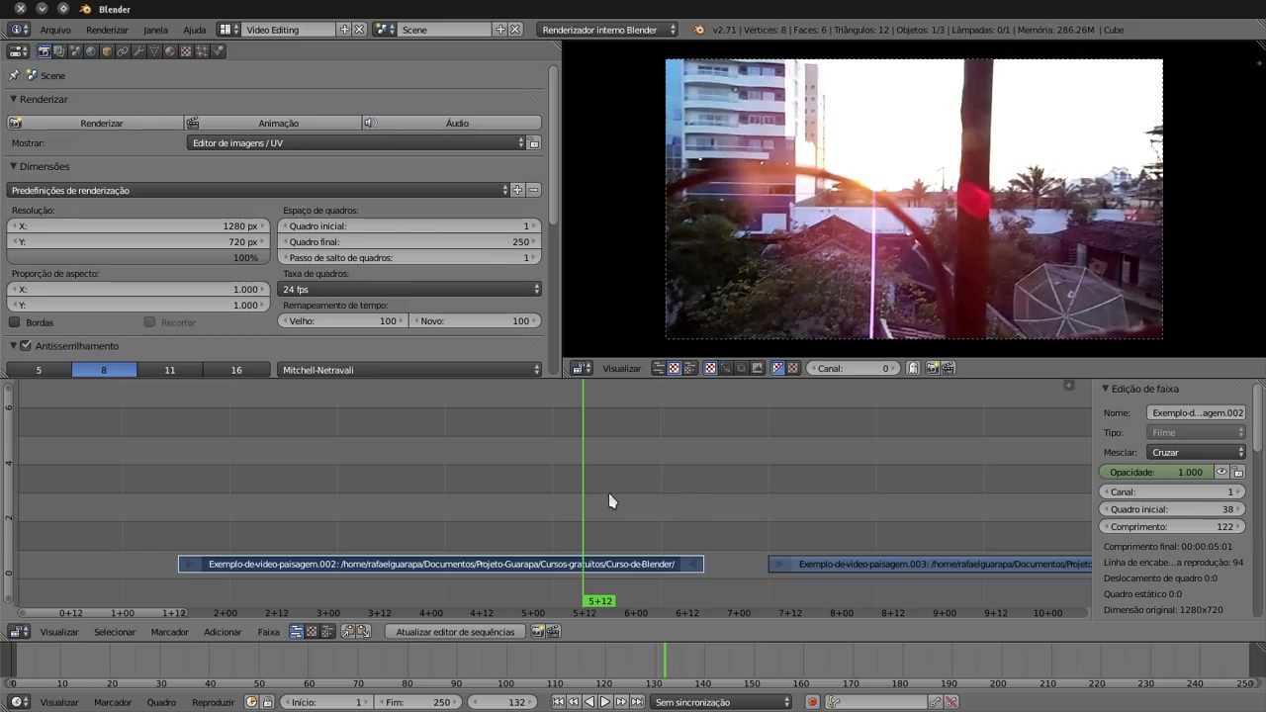
left_click_drag(610, 502, 706, 501)
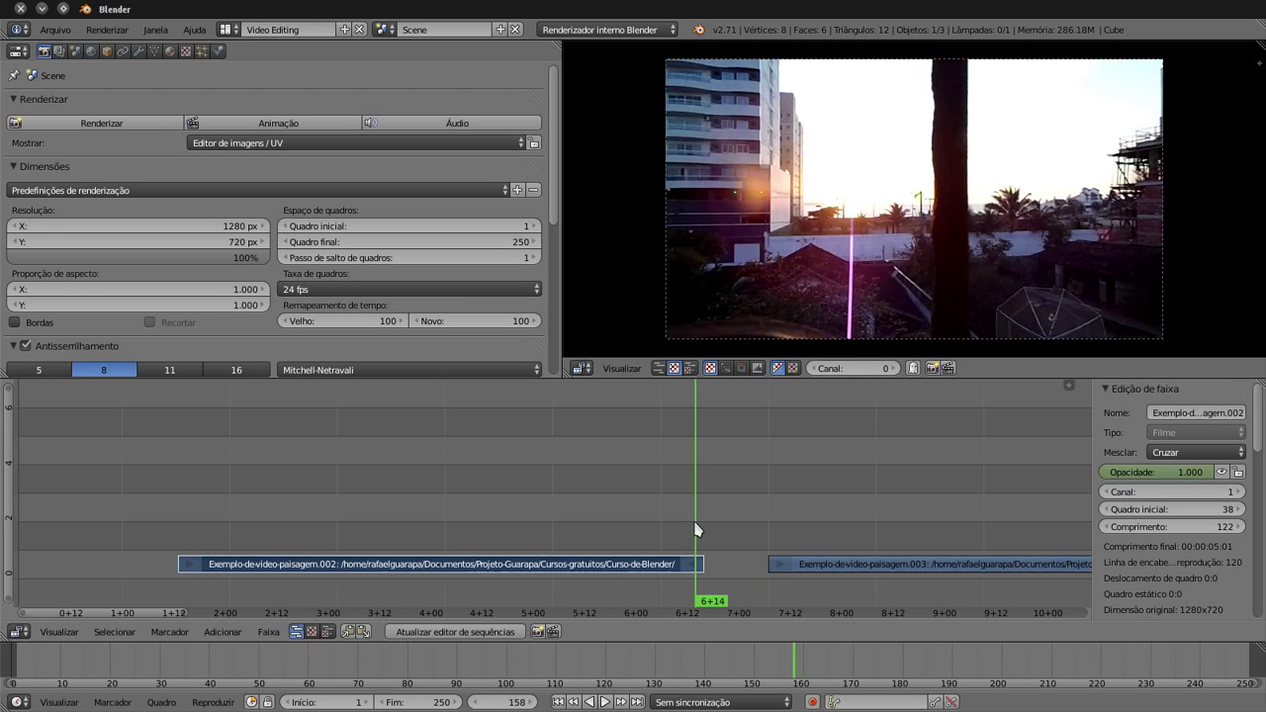
left_click_drag(696, 526, 179, 537)
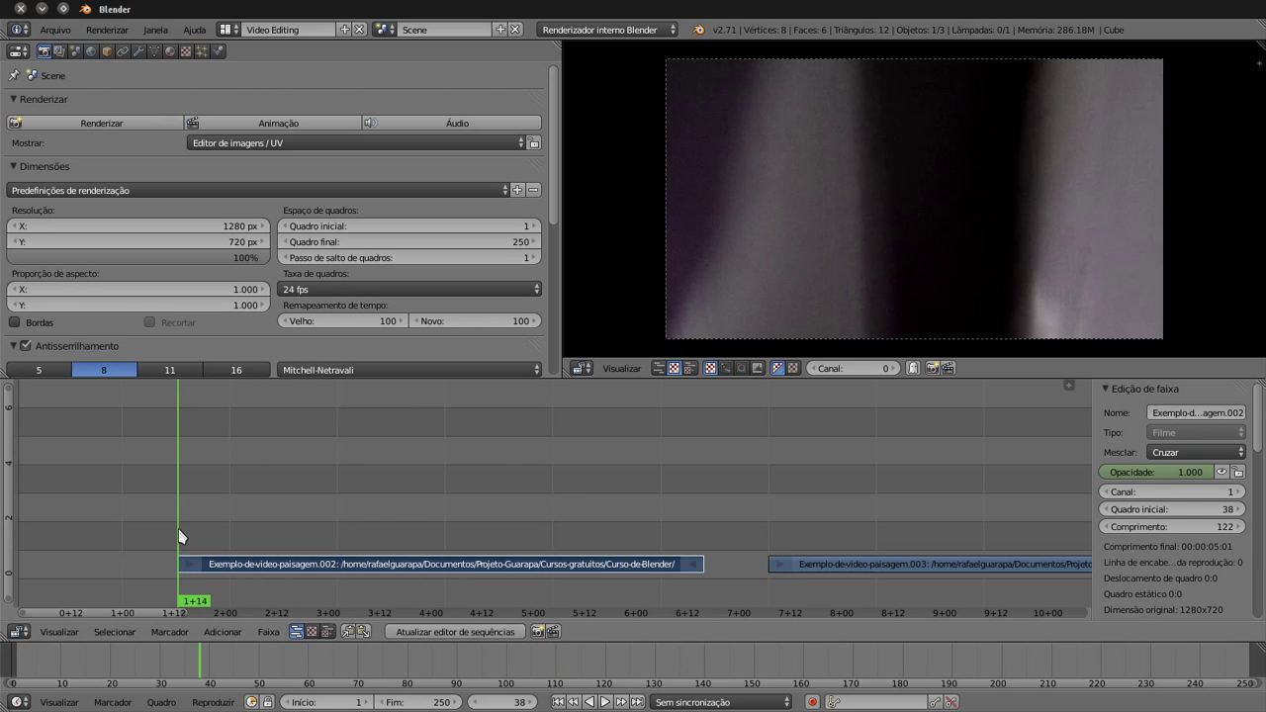
Set Opacidade to 0 and insert a keyframe for it at frame 38.
left_click(1154, 473)
type("0.000")
key("Return")
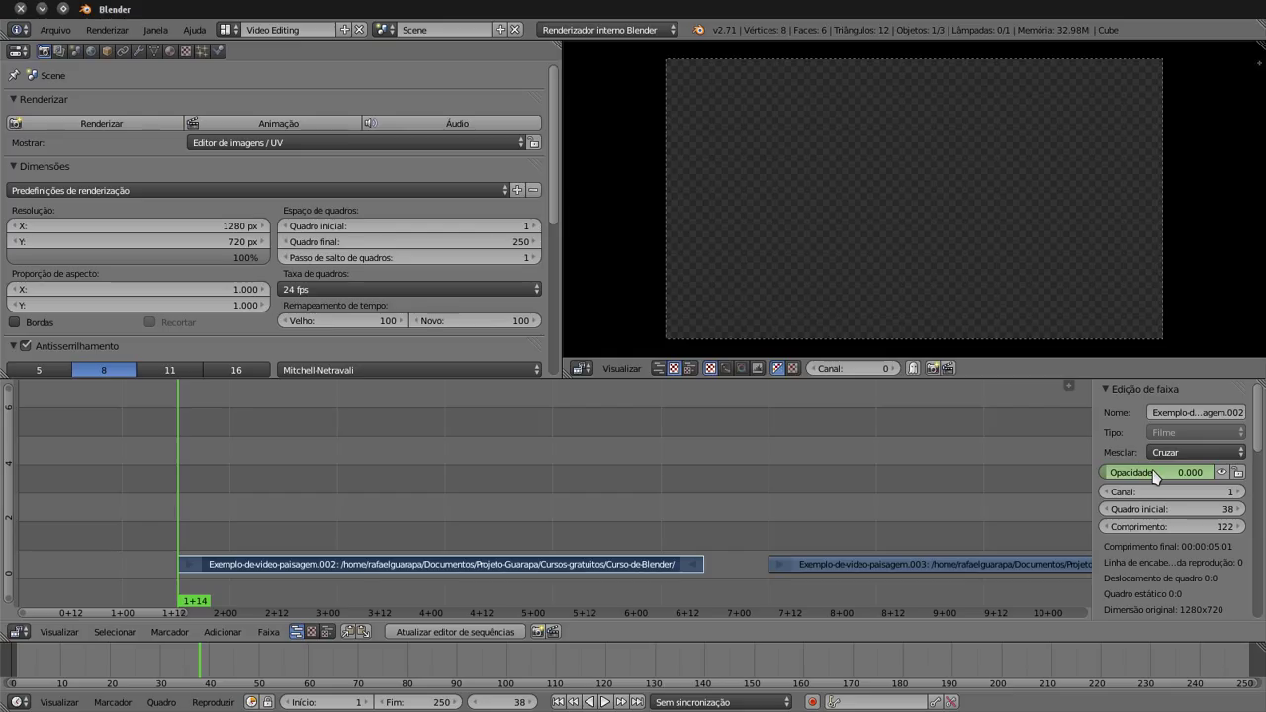
right_click(1154, 474)
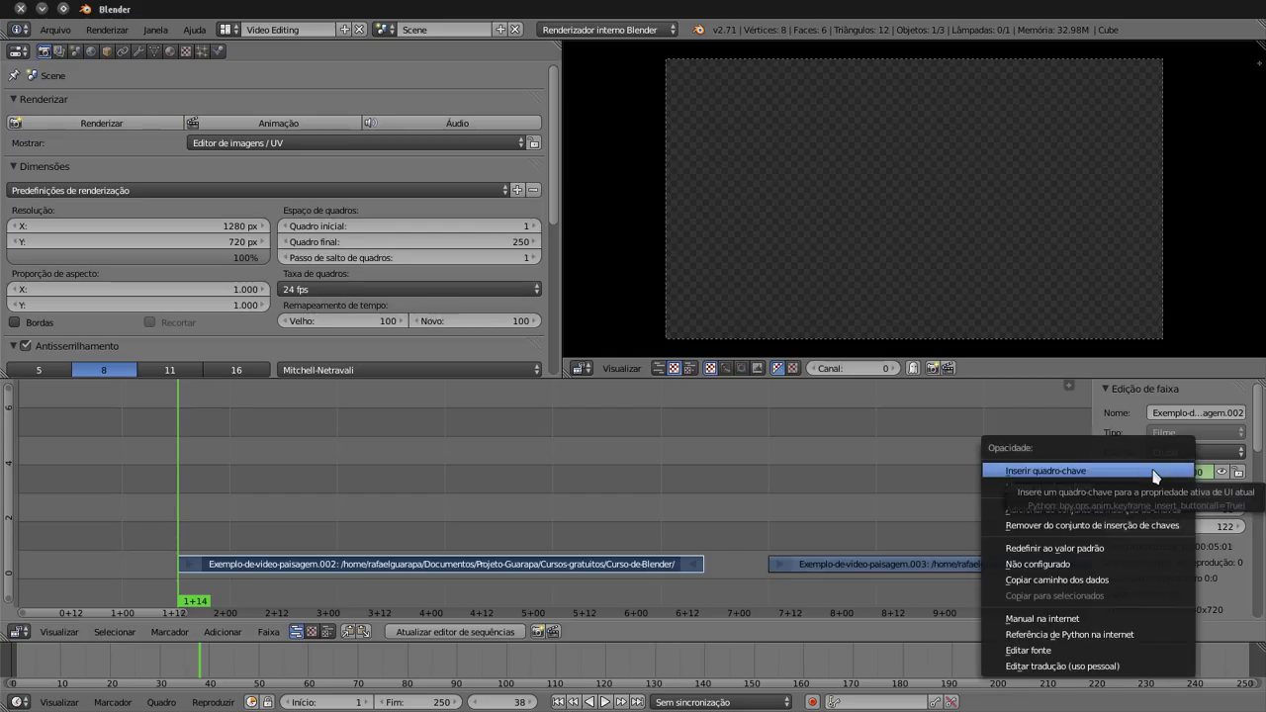
left_click(1155, 472)
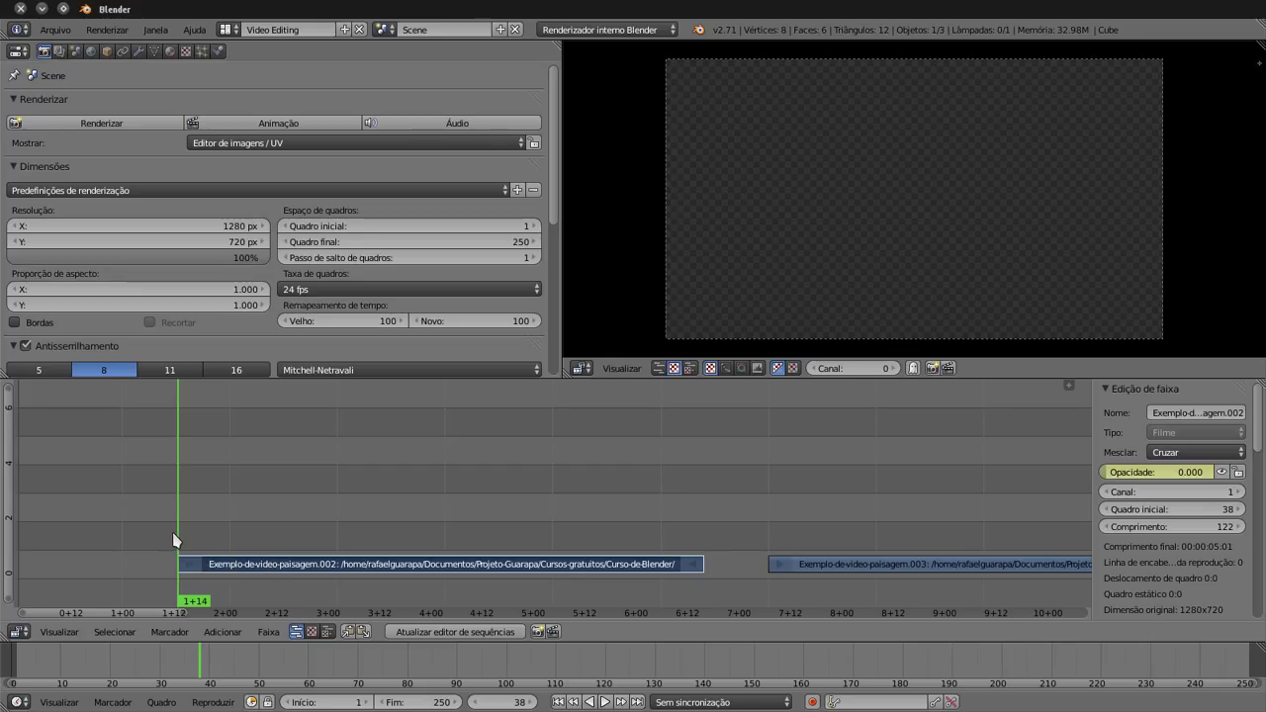
Scrub across strip .002 to watch opacity rise from 0.005 at frame 44 to 1.000 at 160.
mouse_move(176, 541)
left_mouse_down()
mouse_move(239, 546)
mouse_move(426, 509)
left_mouse_up()
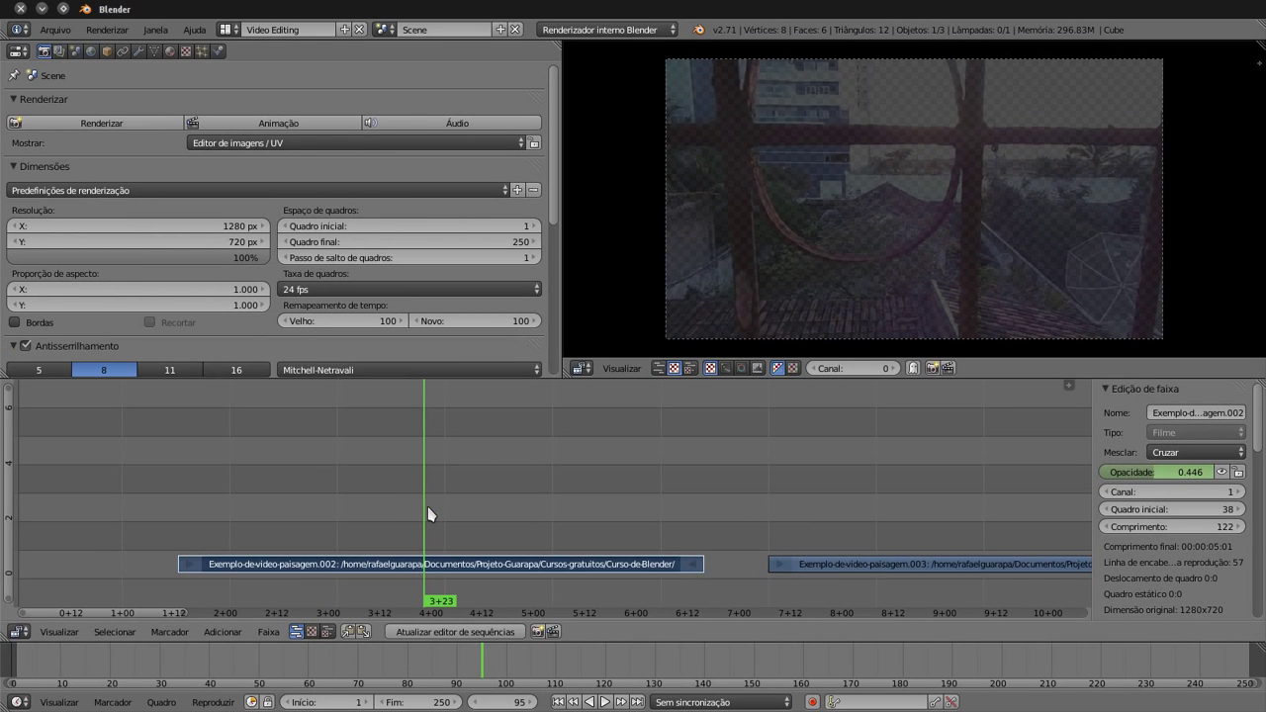
mouse_move(428, 513)
left_mouse_down()
mouse_move(505, 517)
mouse_move(441, 525)
mouse_move(338, 511)
left_mouse_up()
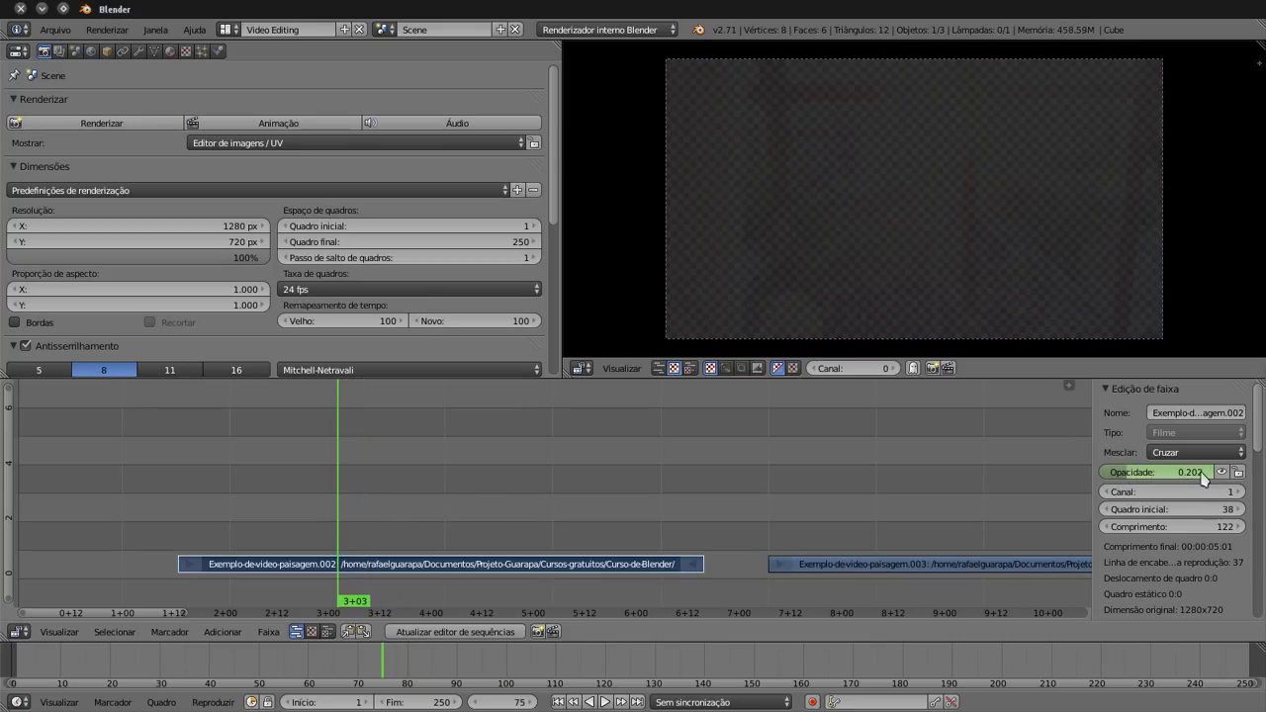
mouse_move(325, 486)
left_mouse_down()
mouse_move(181, 488)
mouse_move(246, 491)
left_mouse_up()
left_click_drag(279, 492, 536, 465)
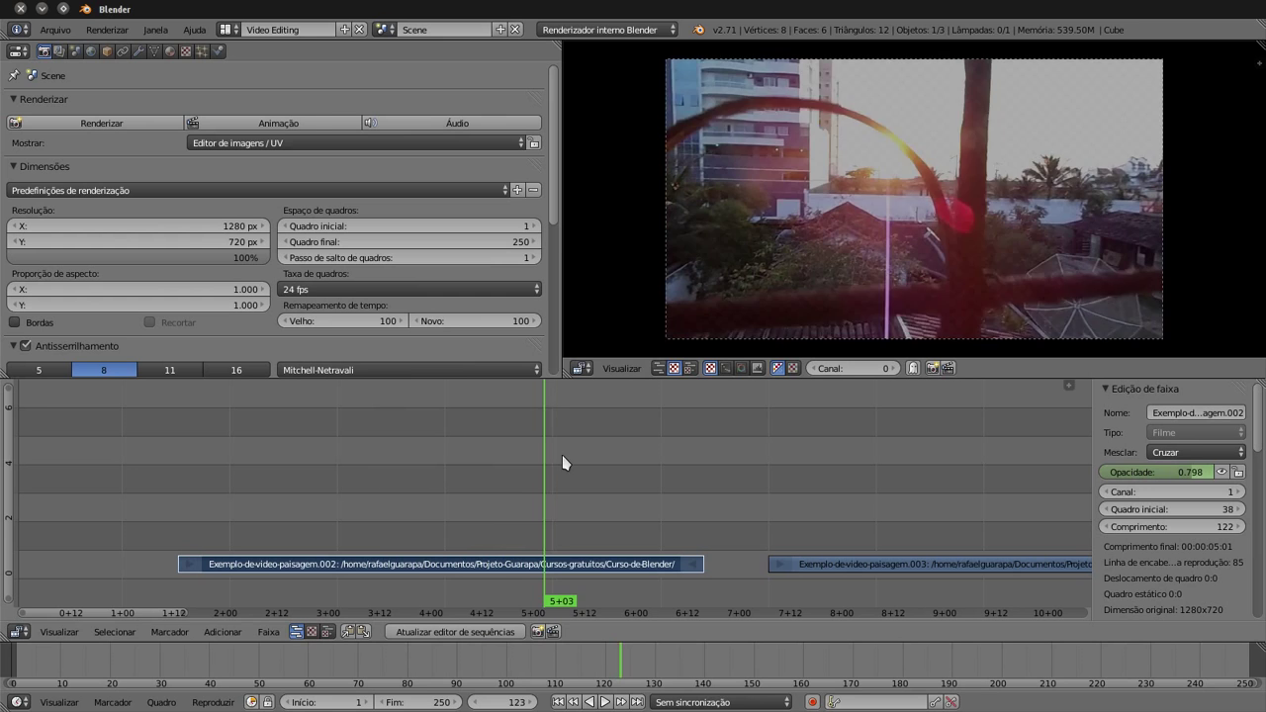
left_click_drag(535, 464, 627, 464)
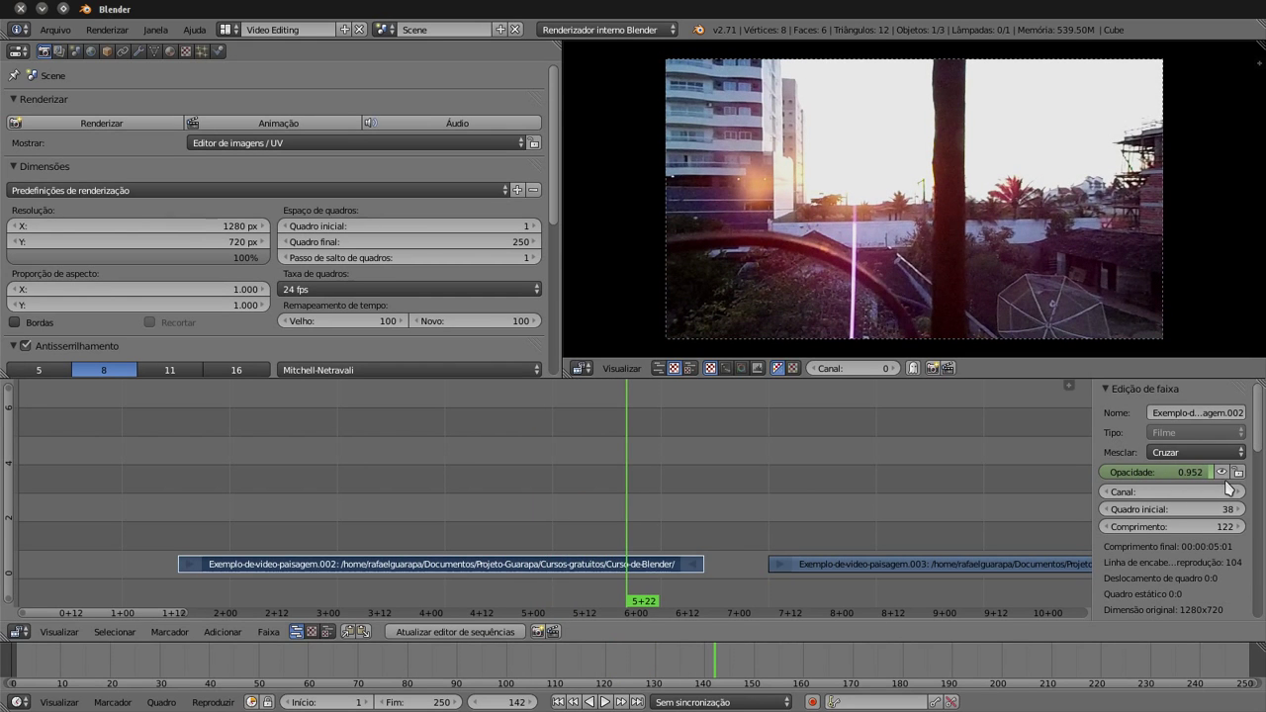
mouse_move(636, 518)
left_mouse_down()
mouse_move(703, 534)
mouse_move(181, 495)
mouse_move(192, 502)
left_mouse_up()
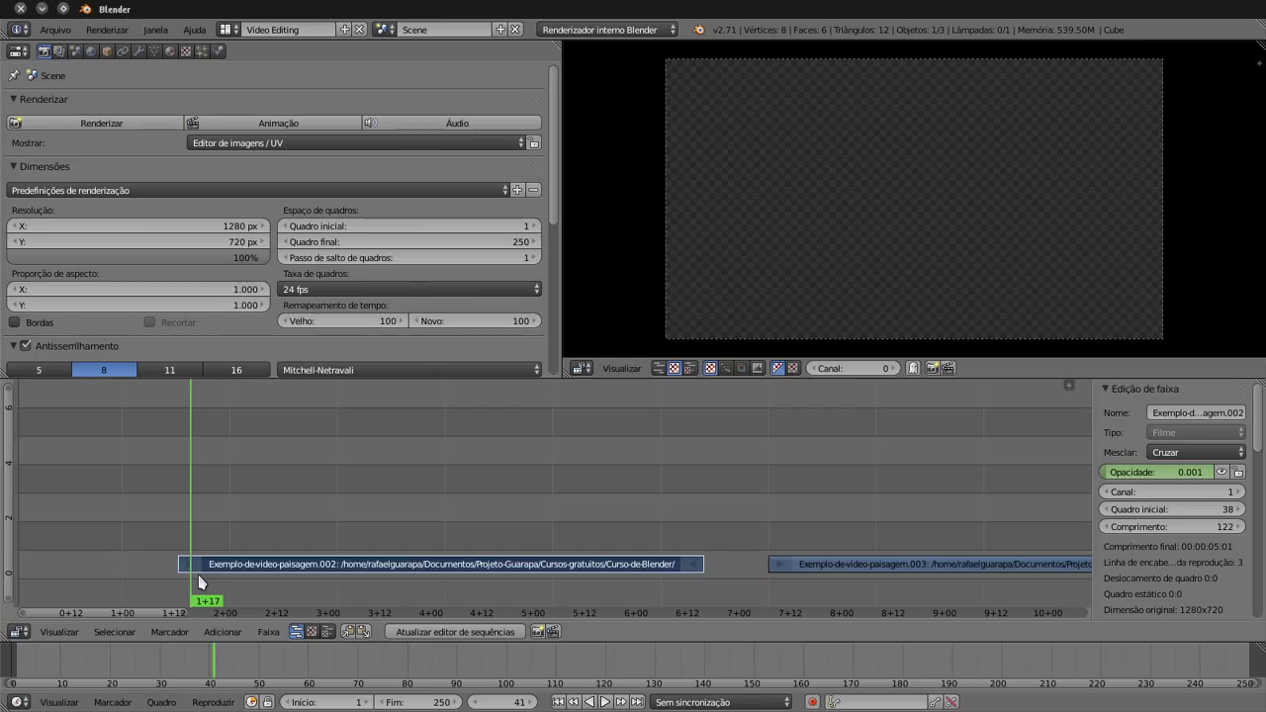
mouse_move(192, 532)
left_mouse_down()
mouse_move(462, 521)
mouse_move(445, 571)
mouse_move(406, 546)
left_mouse_up()
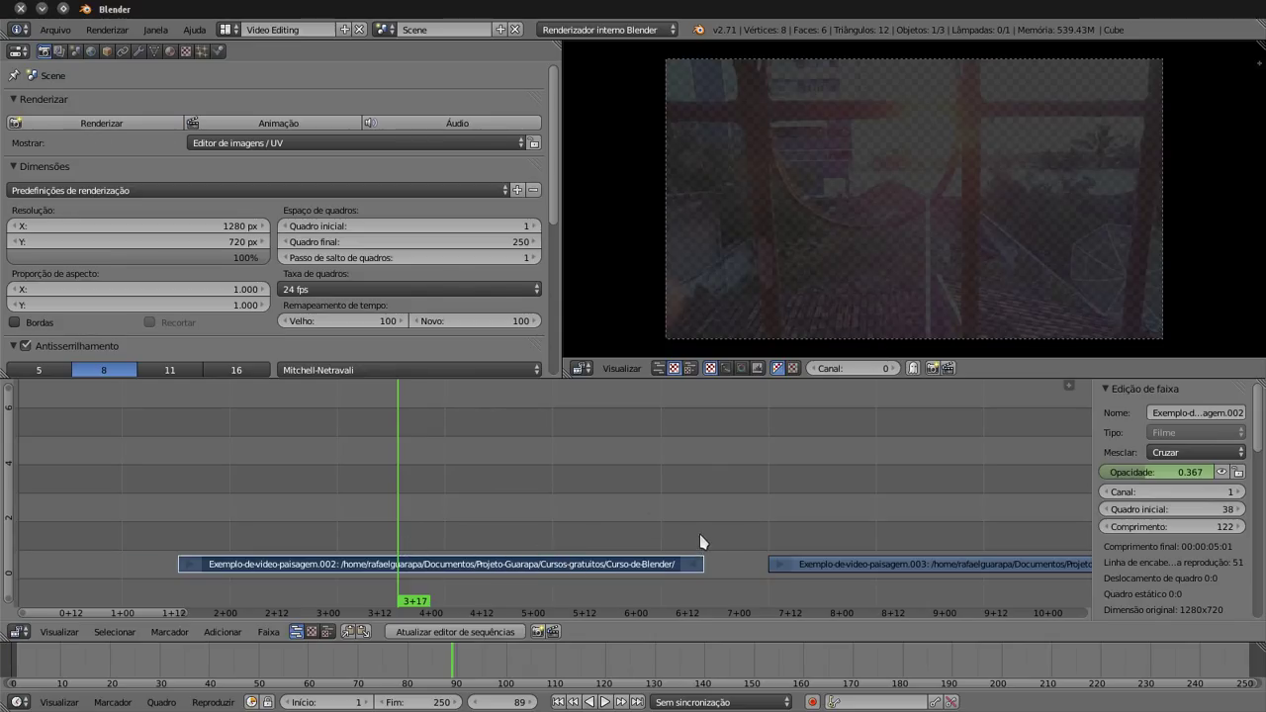
left_click_drag(699, 543, 691, 543)
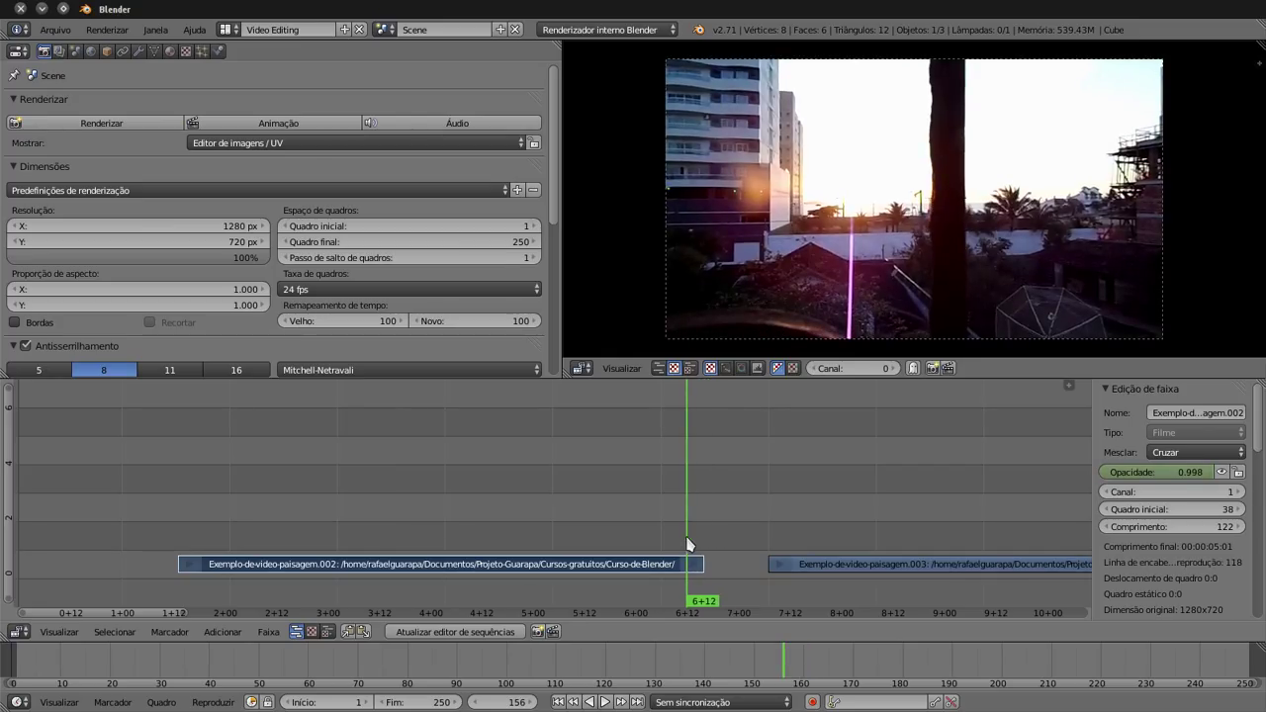
mouse_move(218, 542)
left_mouse_down()
mouse_move(195, 546)
mouse_move(445, 551)
mouse_move(678, 523)
mouse_move(706, 538)
left_mouse_up()
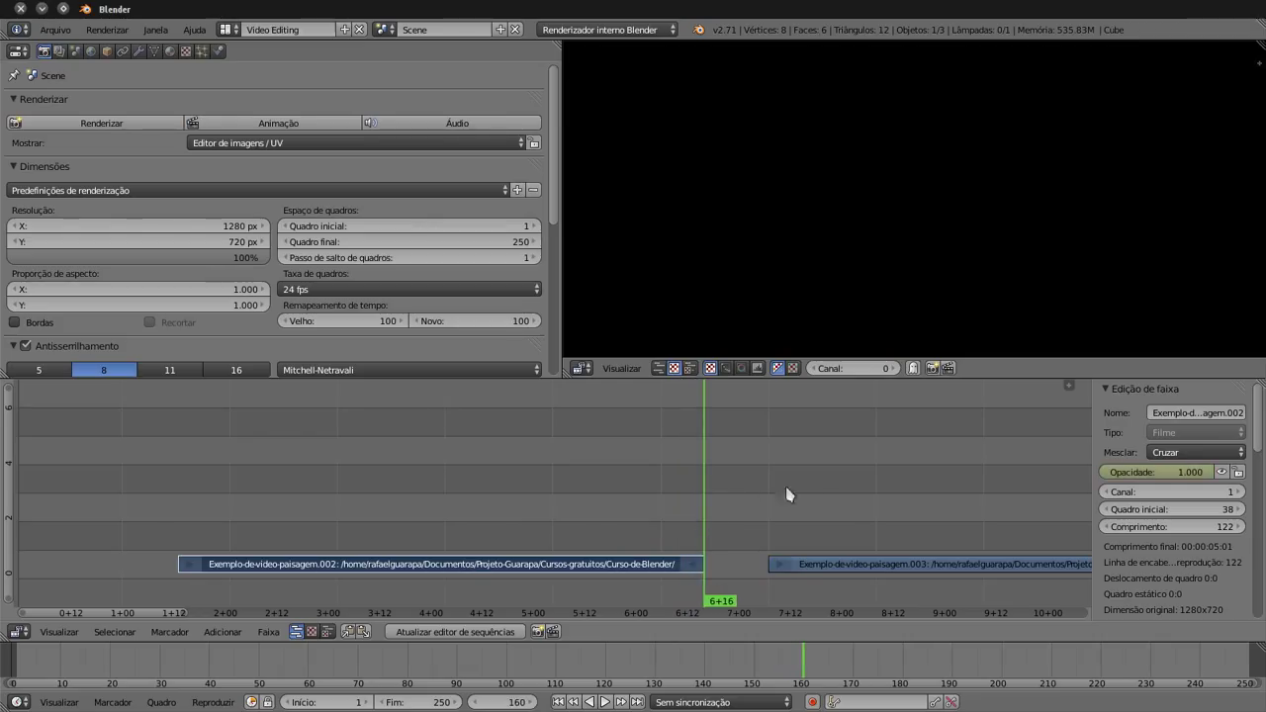
scroll(792, 505, "down", 1)
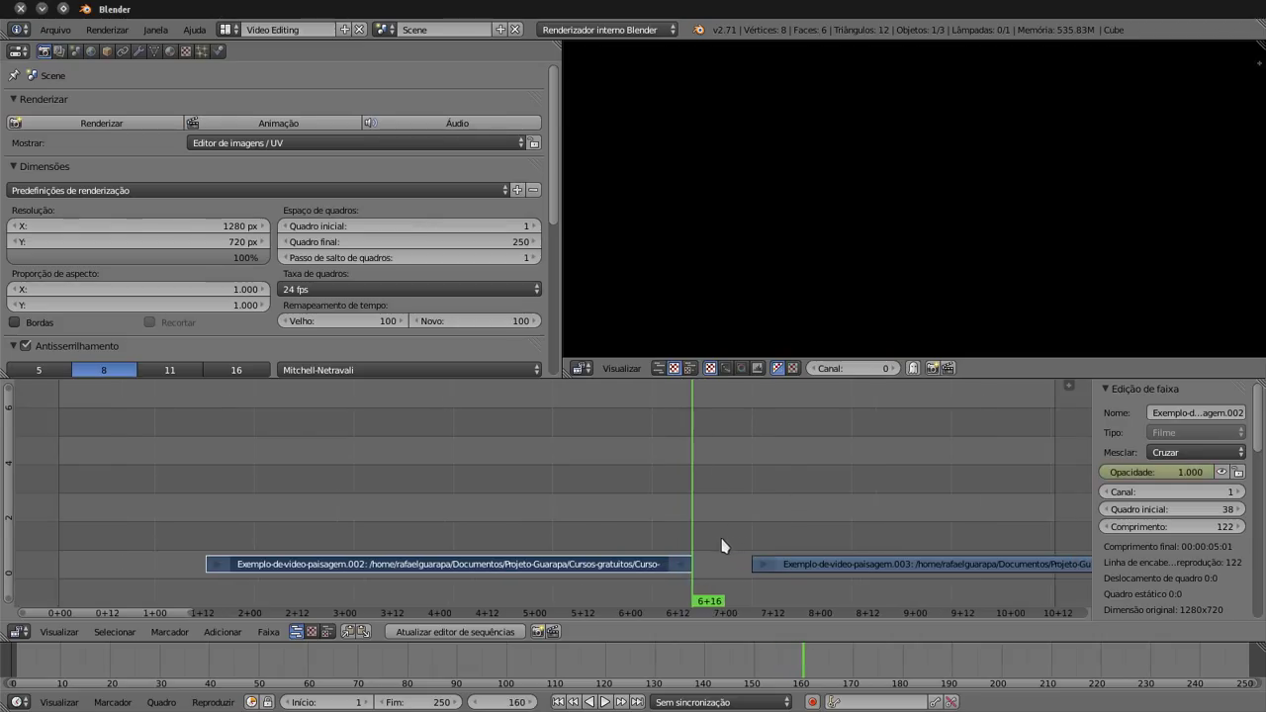
key("g")
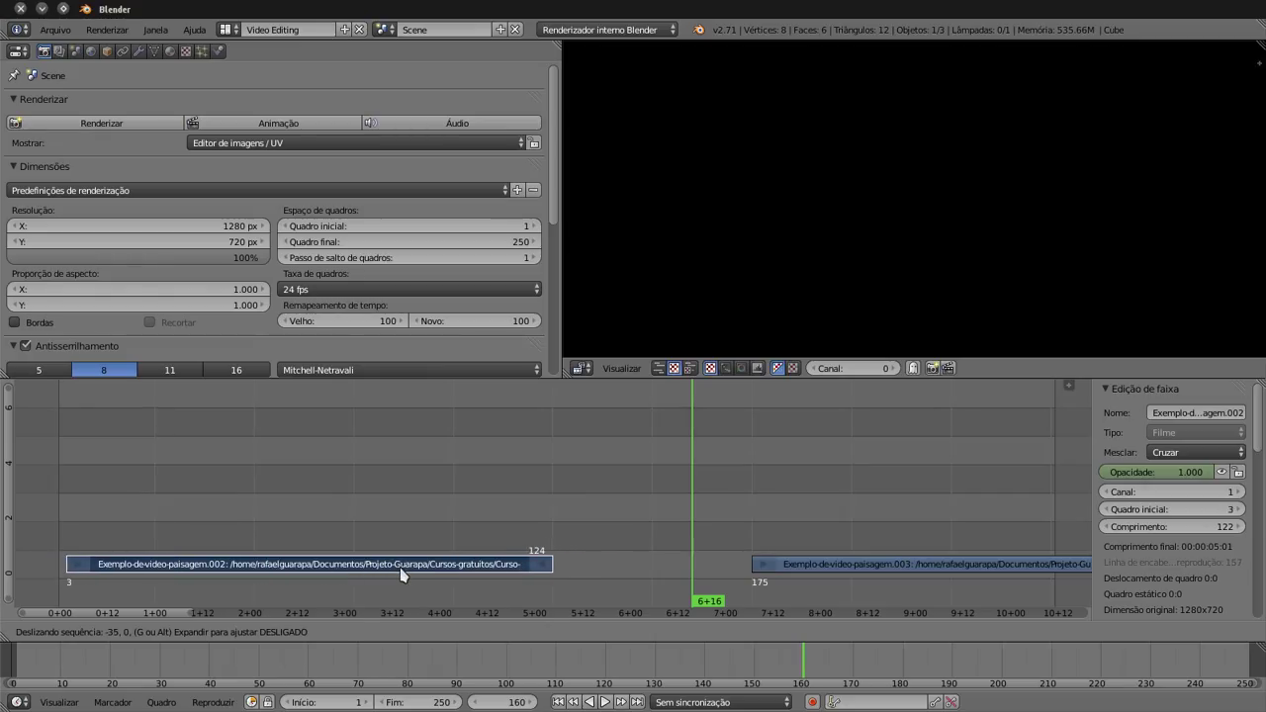
left_click(391, 573)
left_click(422, 704)
type("1000")
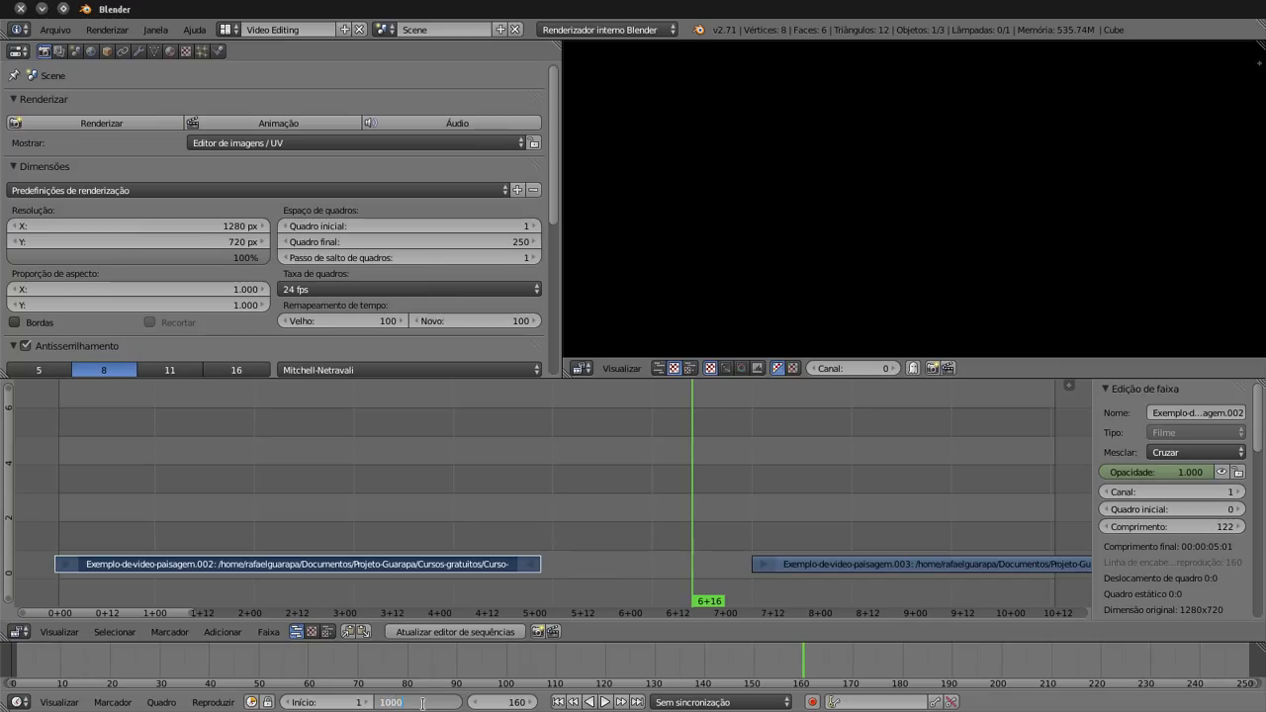
key("Return")
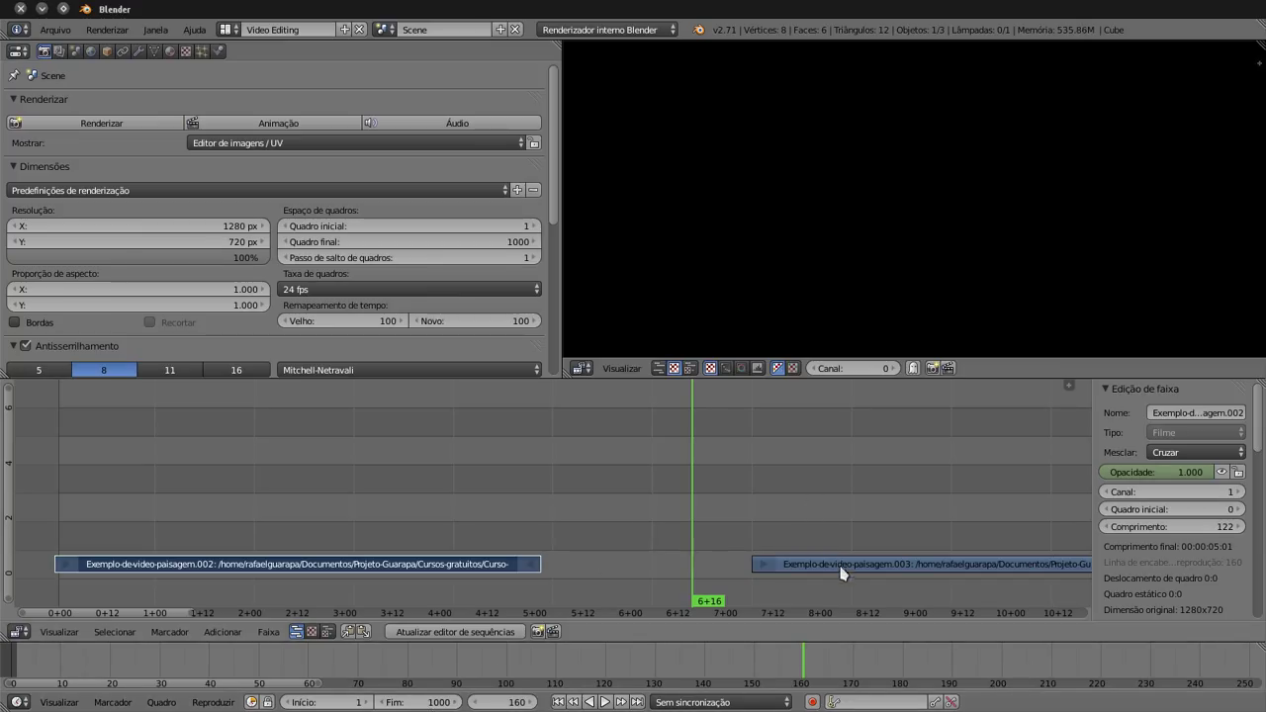
key("alt+a")
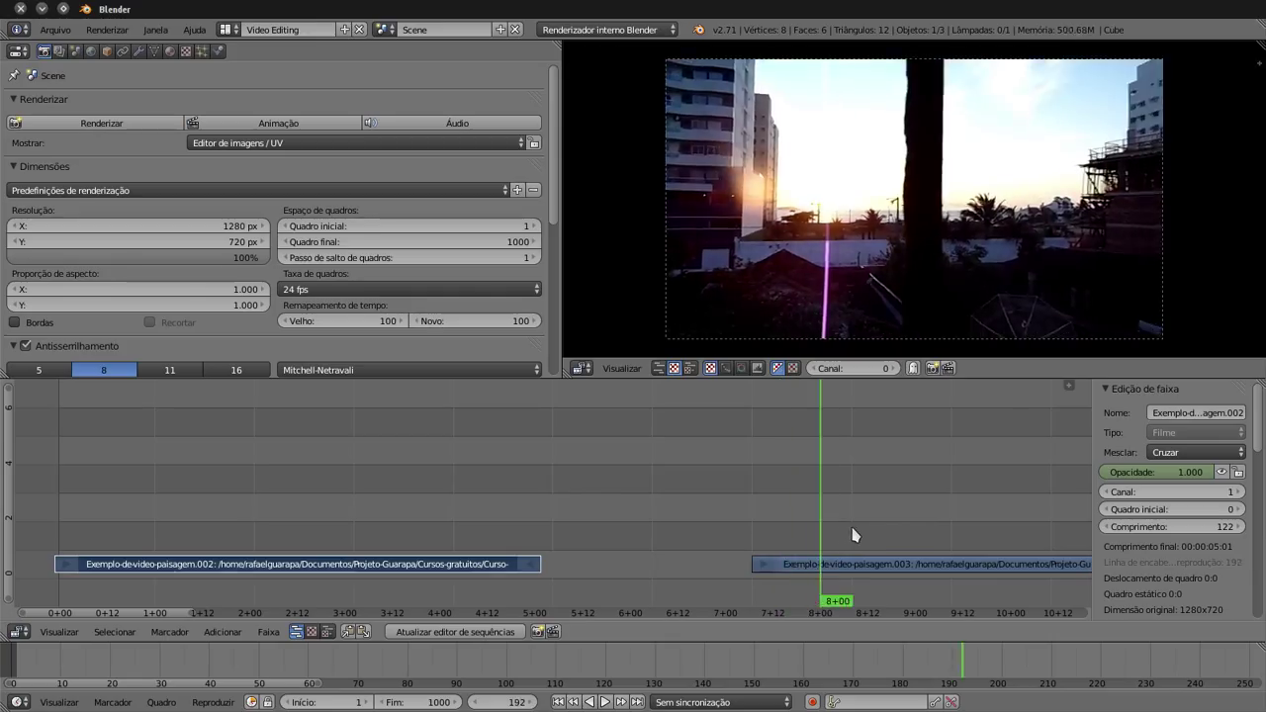
Cut strip .003 at frame 226 and move the 51-frame piece to start at frame 143.
left_click(956, 534)
right_click(962, 569)
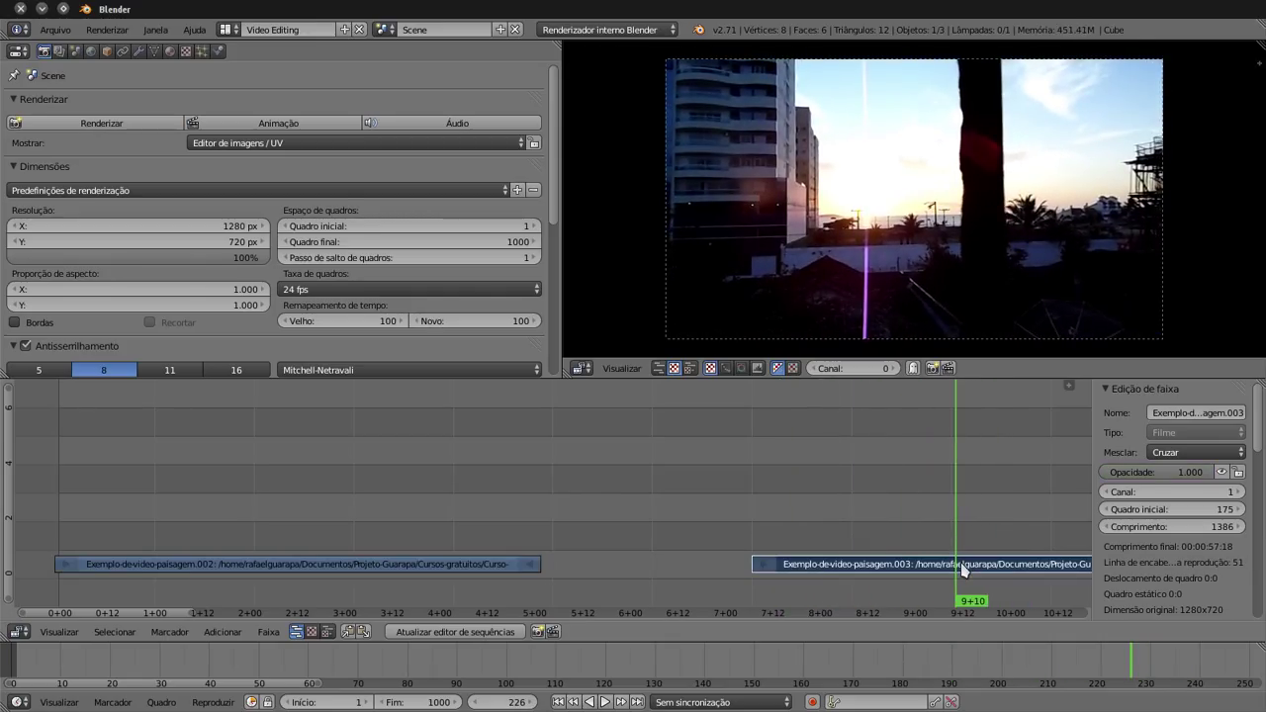
key("k")
key("g")
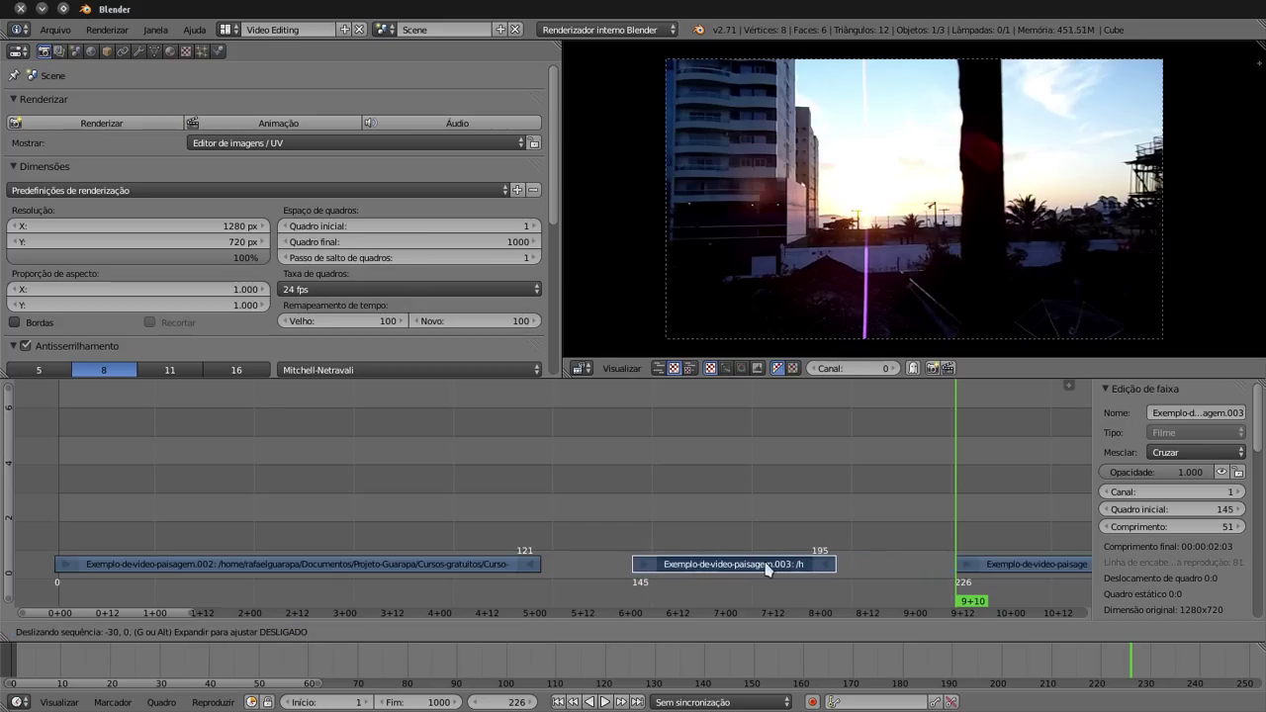
left_click(759, 569)
left_click_drag(669, 547, 694, 556)
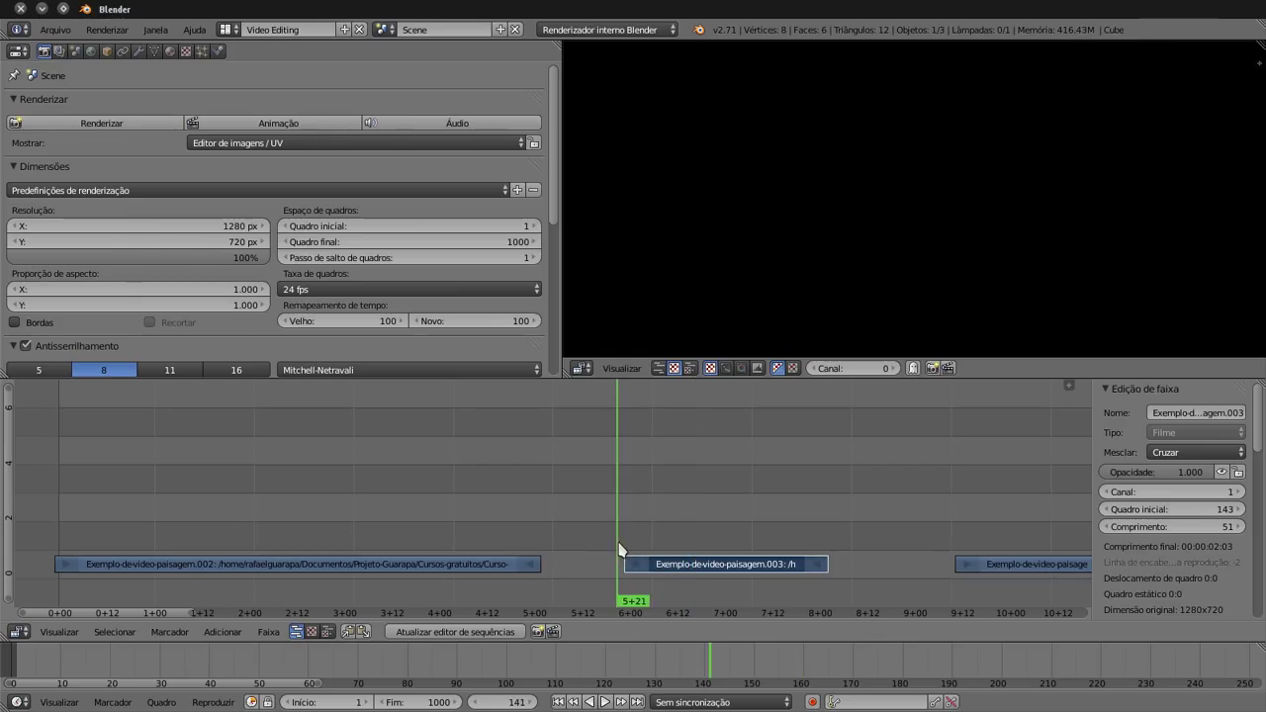
left_click_drag(618, 554, 481, 528)
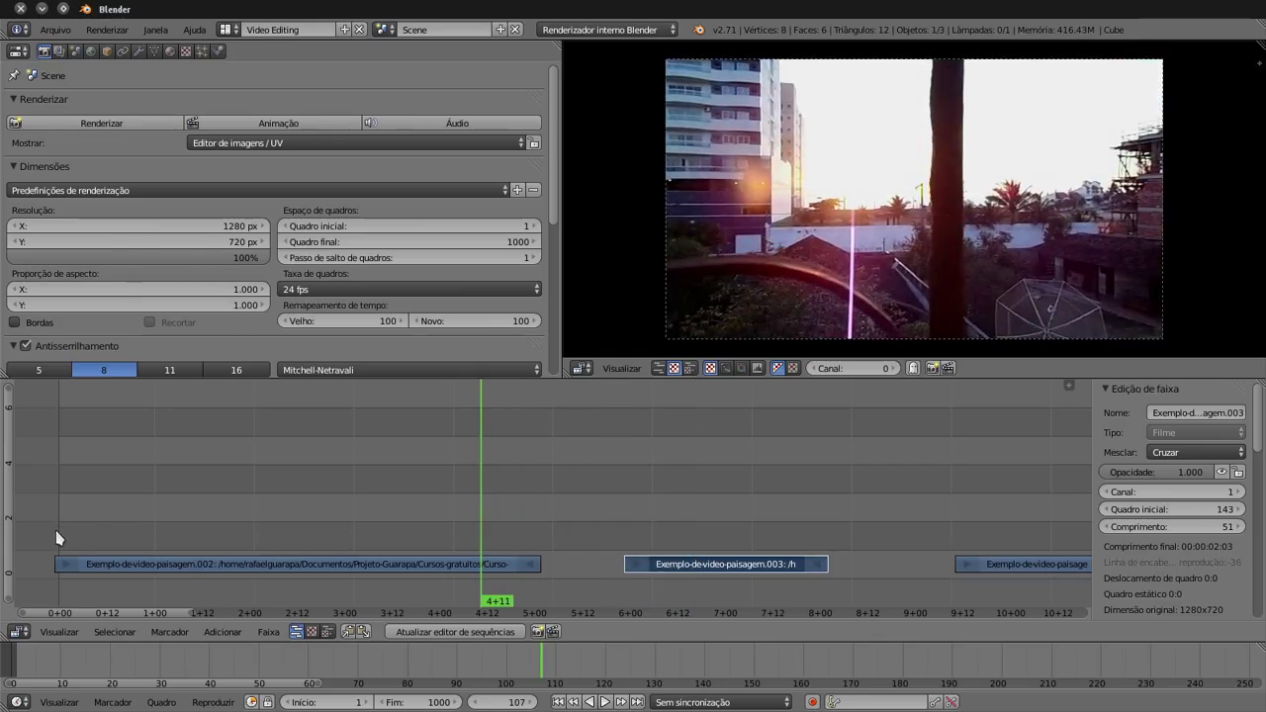
left_click_drag(57, 538, 343, 538)
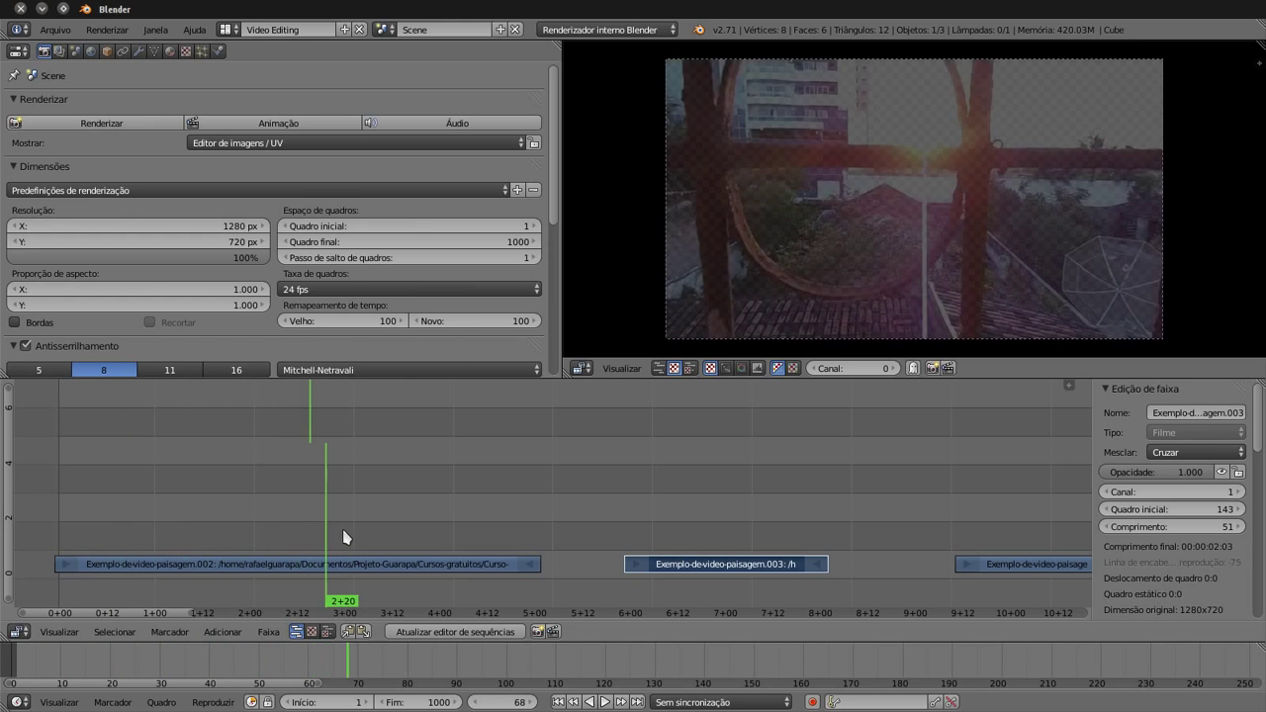
left_click_drag(344, 537, 625, 519)
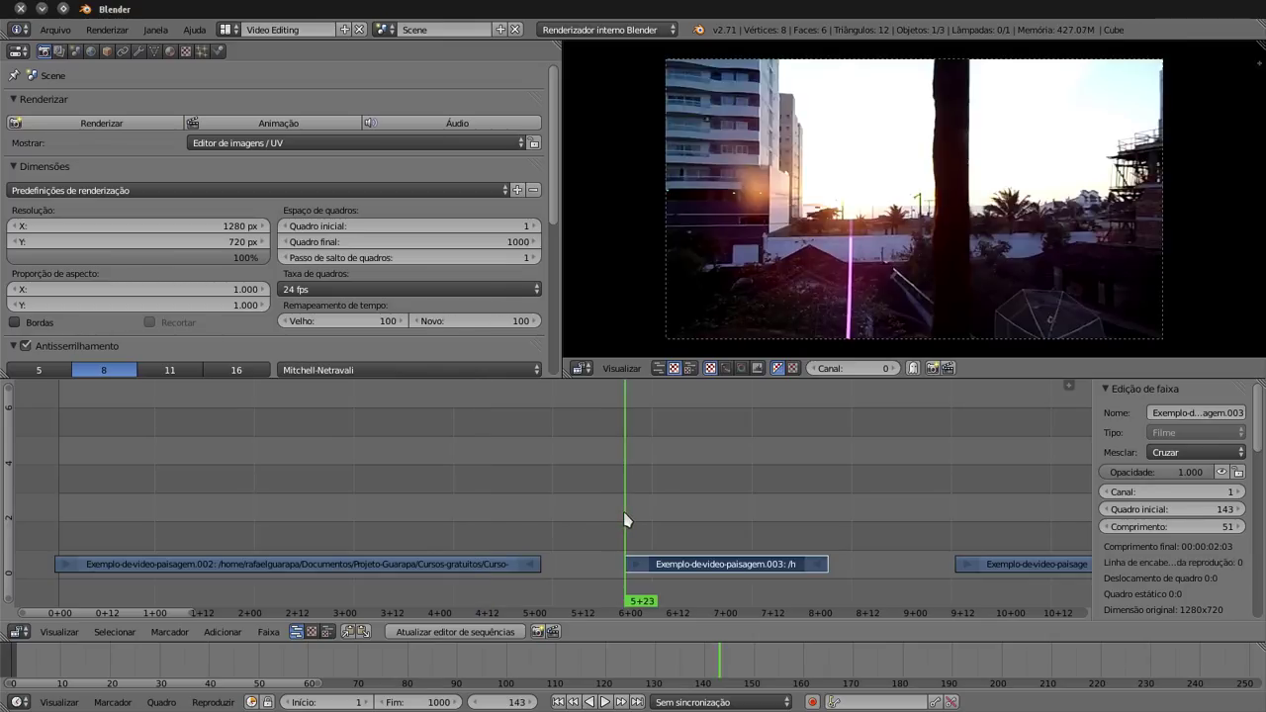
left_click_drag(535, 534, 541, 522)
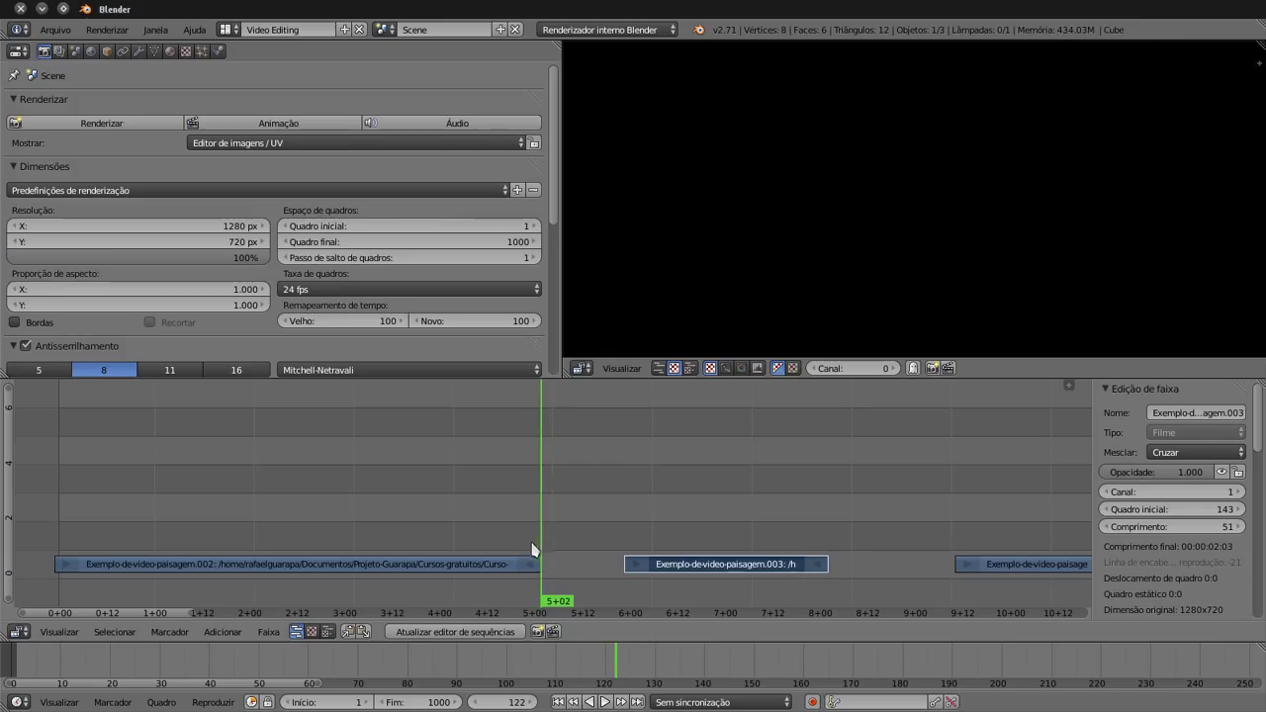
Move the .002 landscape clip so it starts at frame 3 instead of frame 0.
left_click(57, 531)
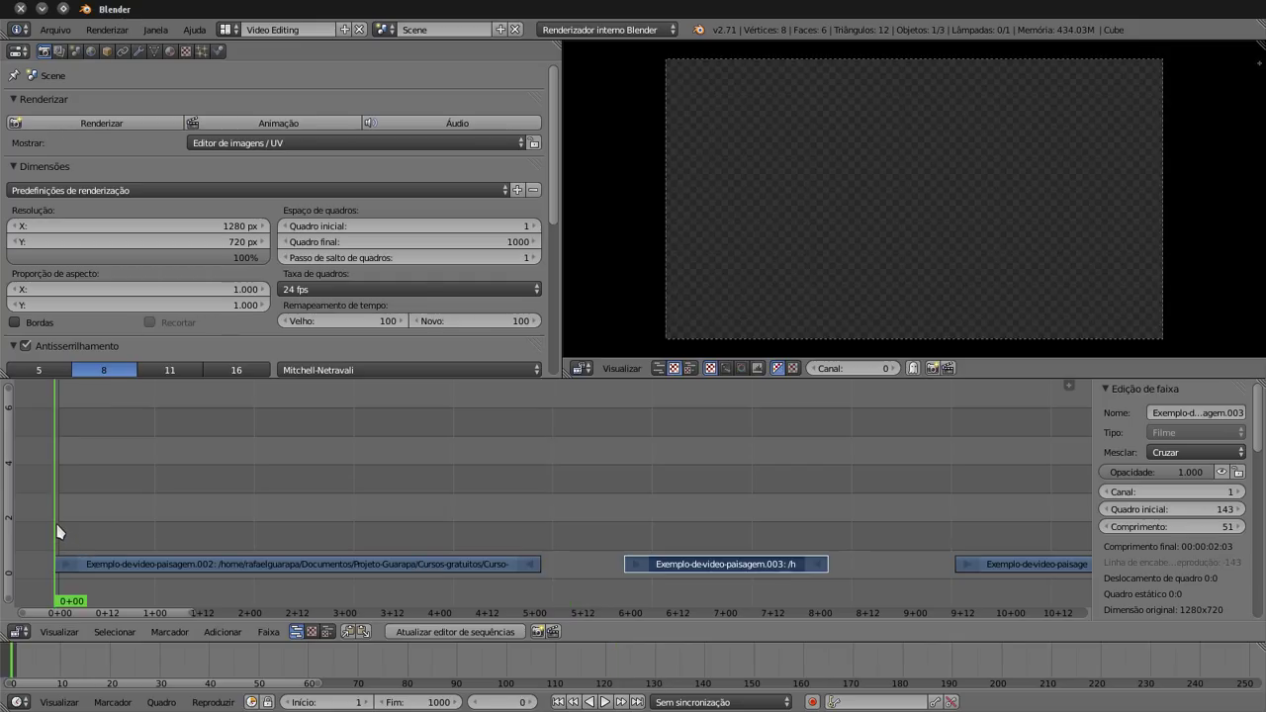
right_click(334, 572)
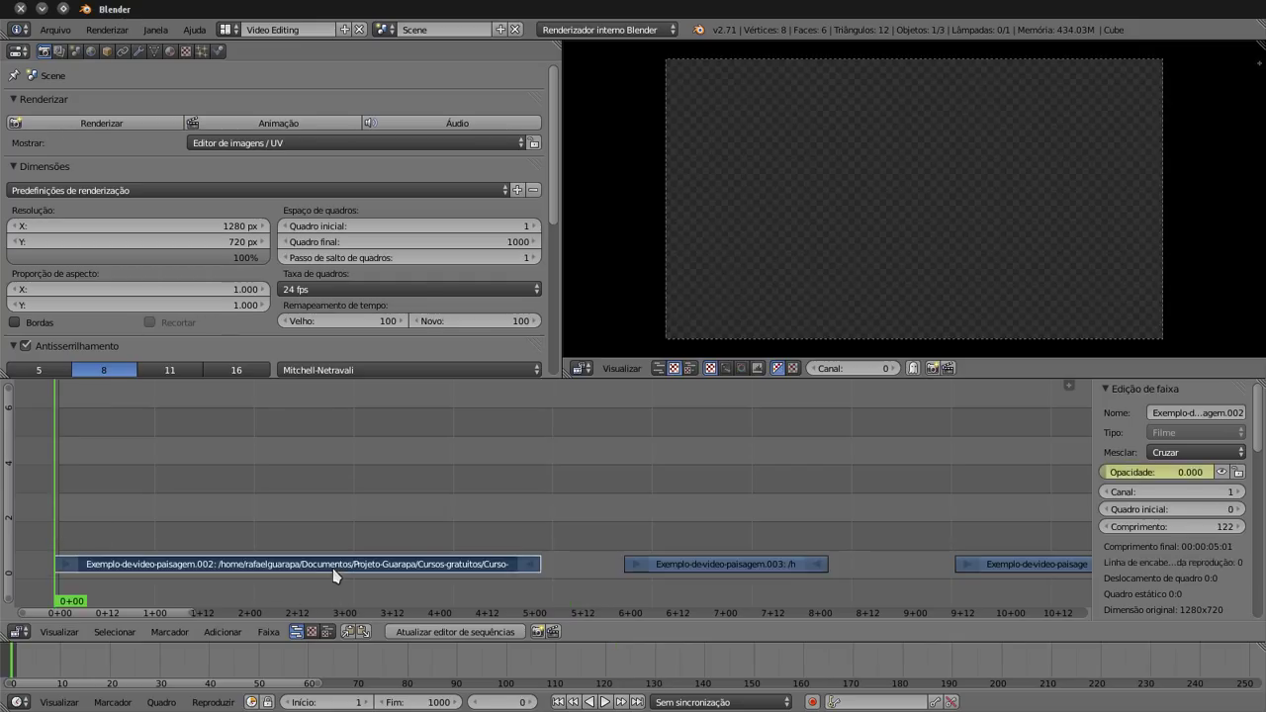
key("g")
left_click(344, 574)
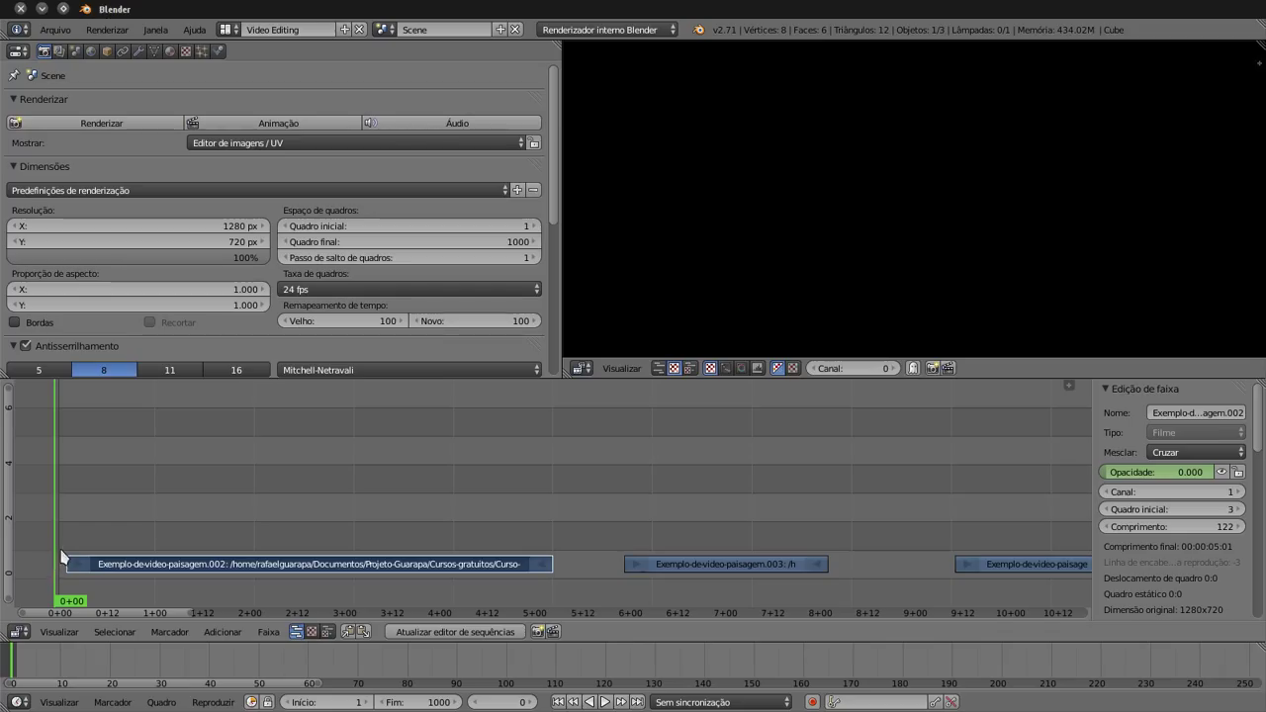
Scrub through the clip's fade-in, then stop at frame 143 where the .003 clip begins.
left_click(65, 547)
left_click_drag(64, 547, 103, 560)
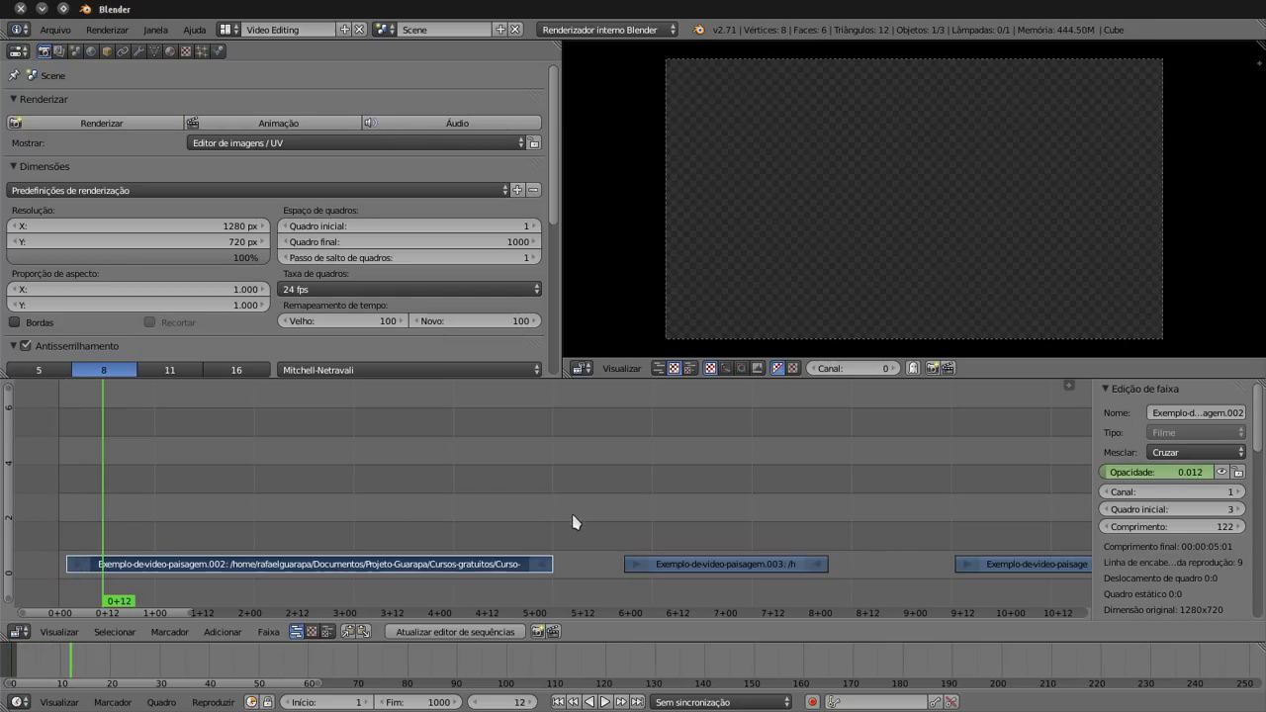
left_click(628, 529)
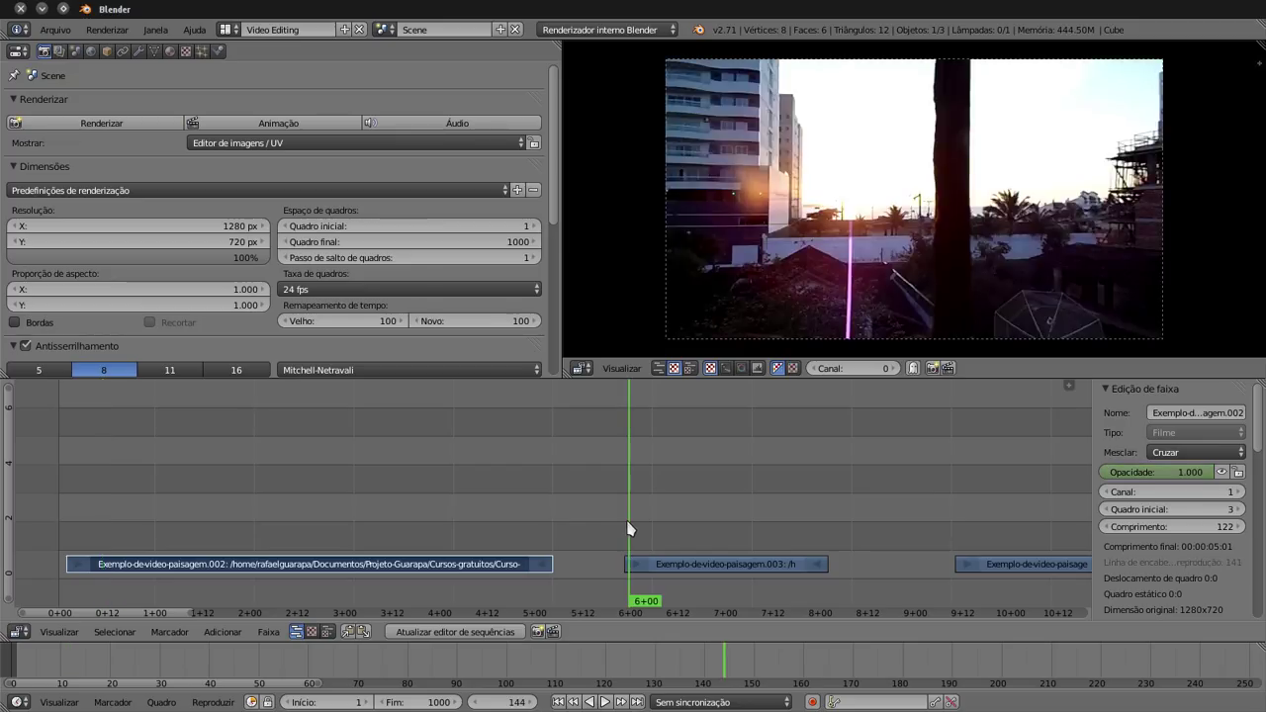
left_click(626, 517)
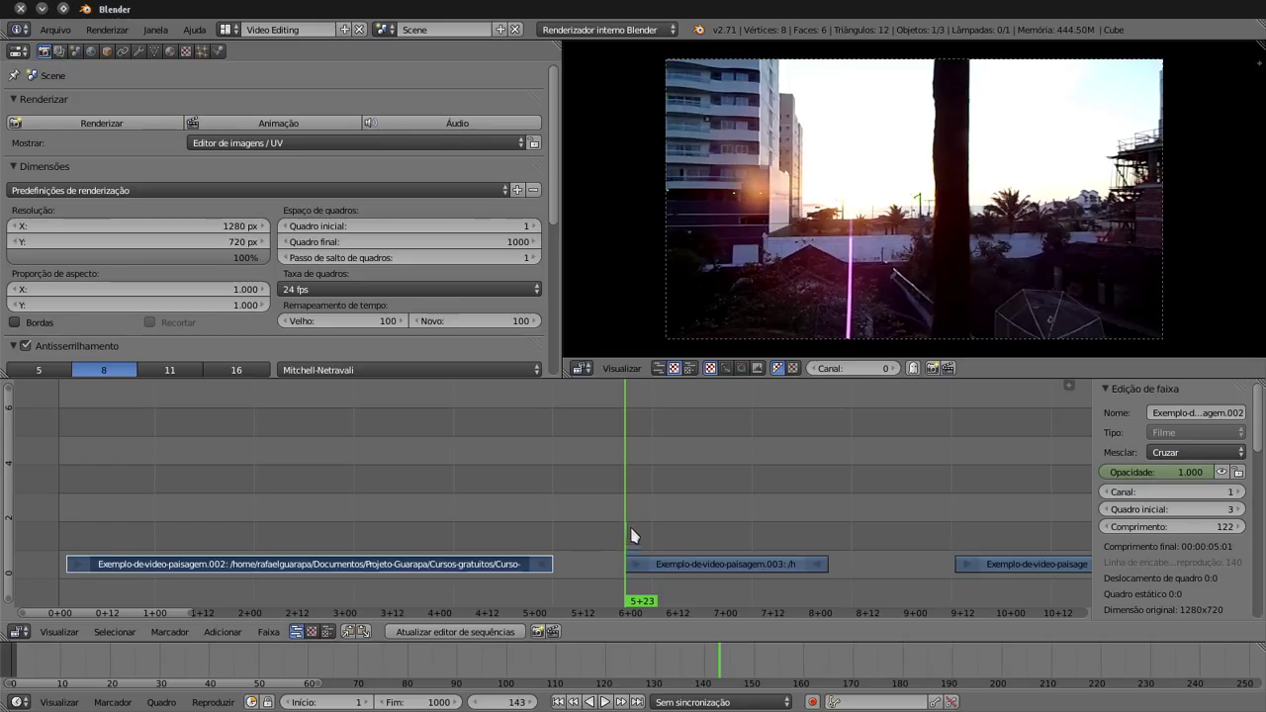
Select the .003 clip and keyframe its opacity at 1.0 on frame 143.
mouse_move(635, 518)
left_mouse_down()
mouse_move(800, 515)
mouse_move(627, 507)
left_mouse_up()
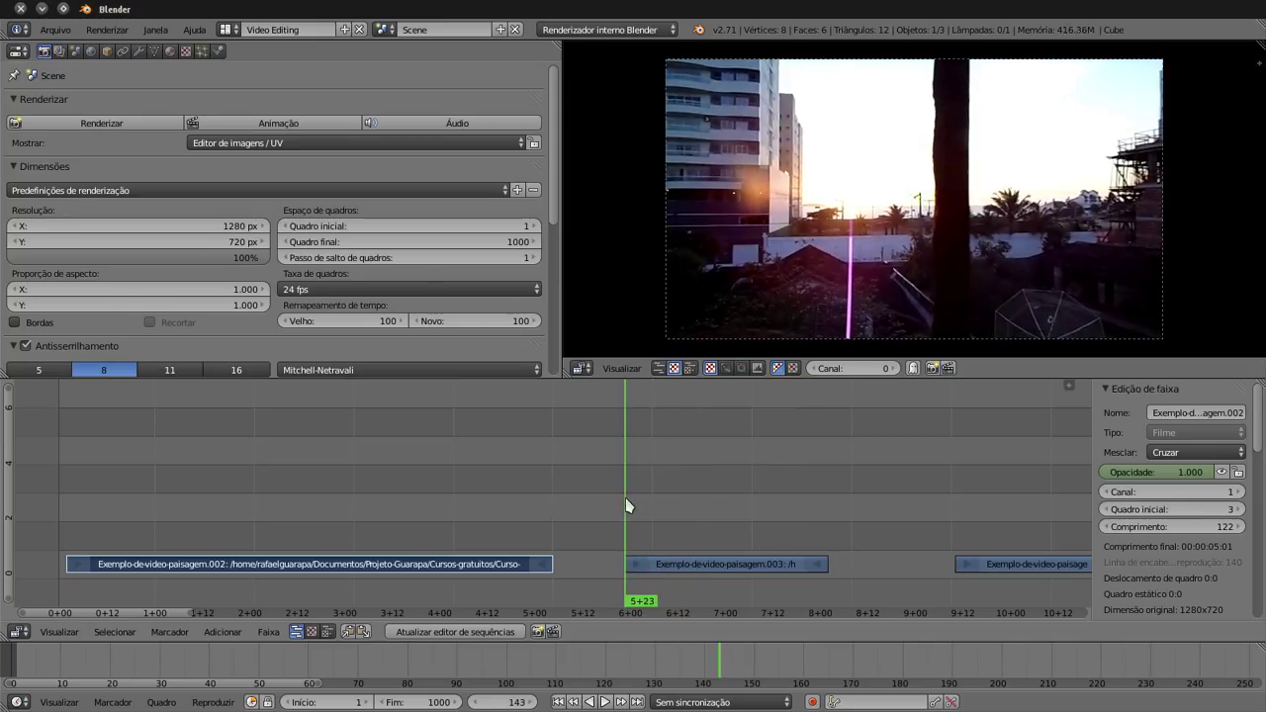
left_click(691, 565)
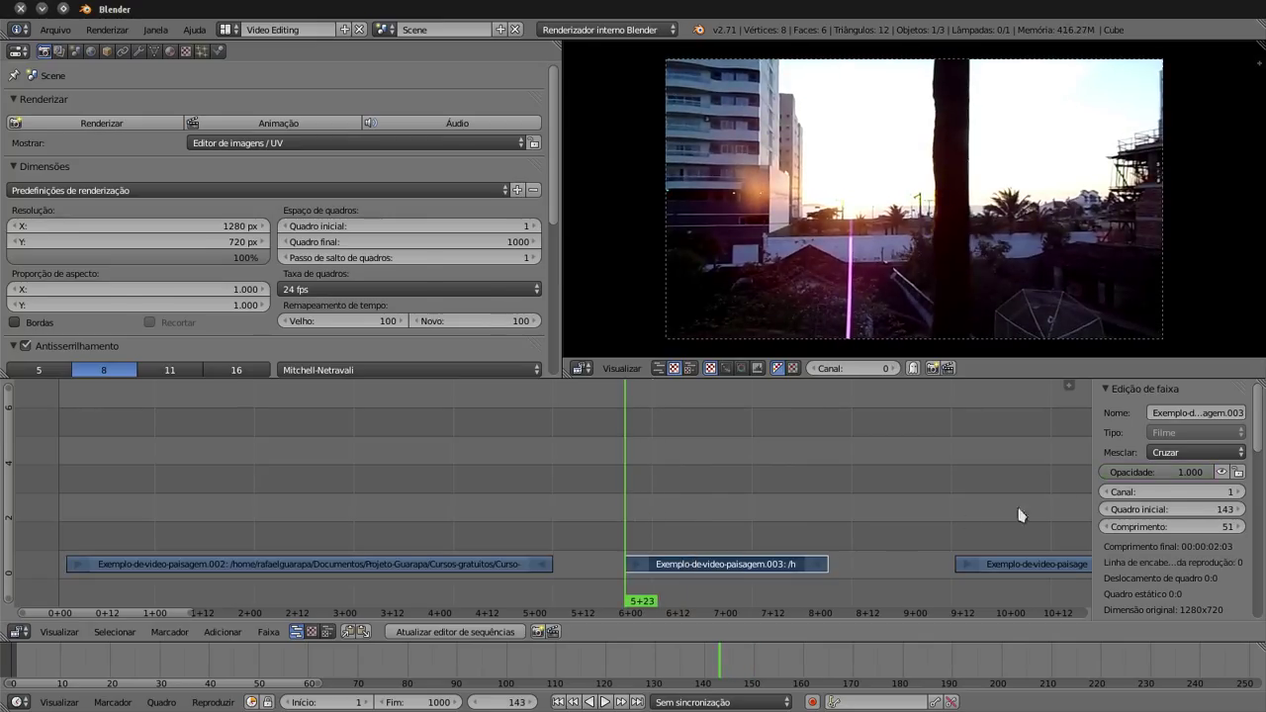
right_click(1137, 476)
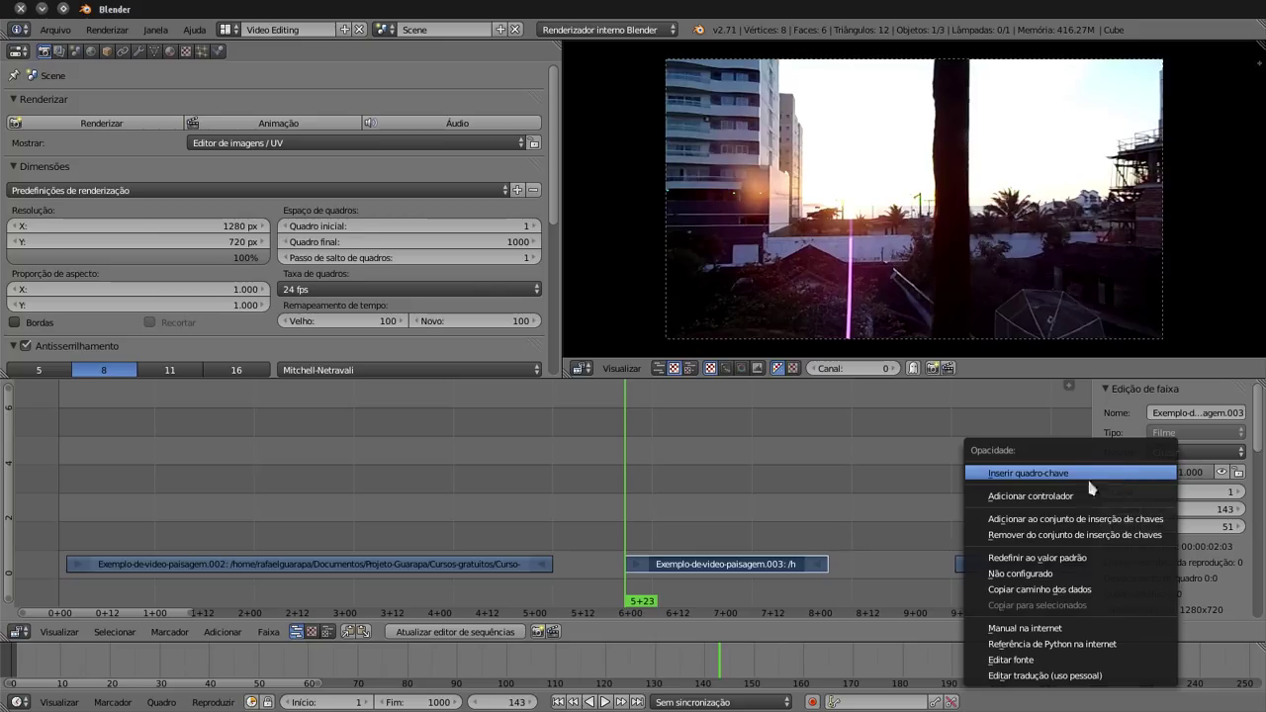
left_click(1036, 475)
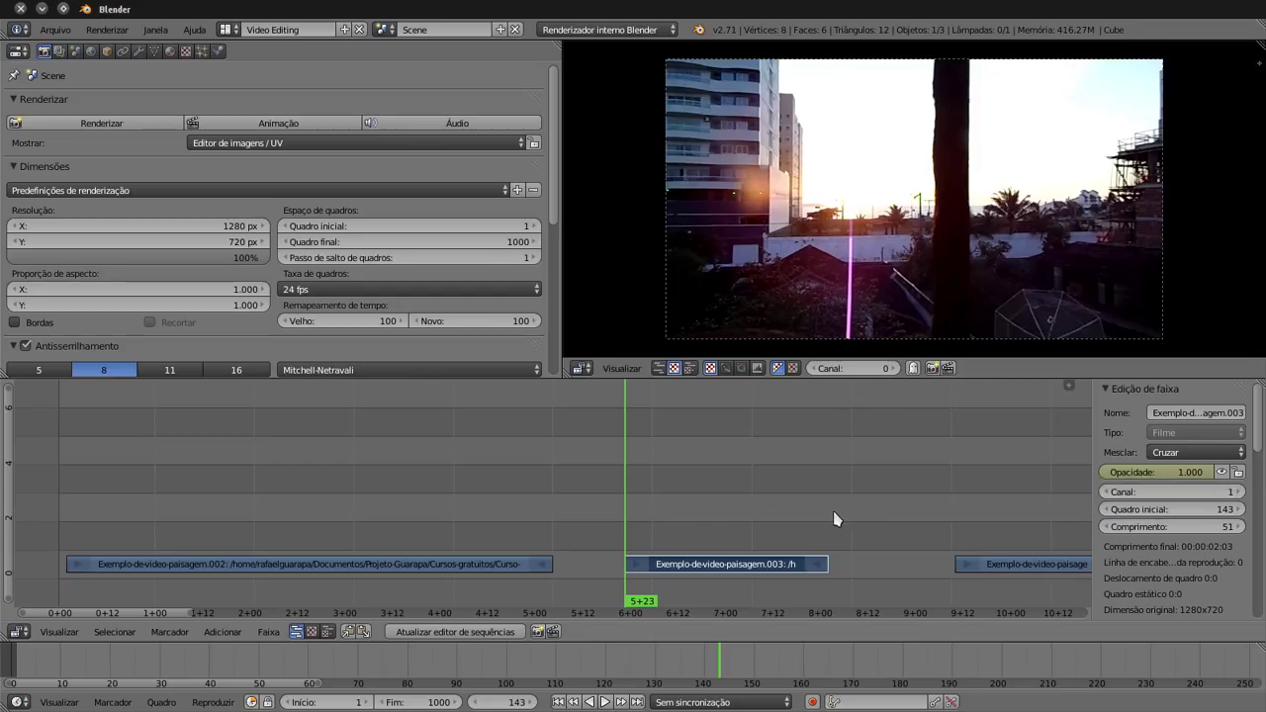
At frame 194, set the .003 clip's opacity to 0 and keyframe it.
left_click_drag(834, 519, 830, 516)
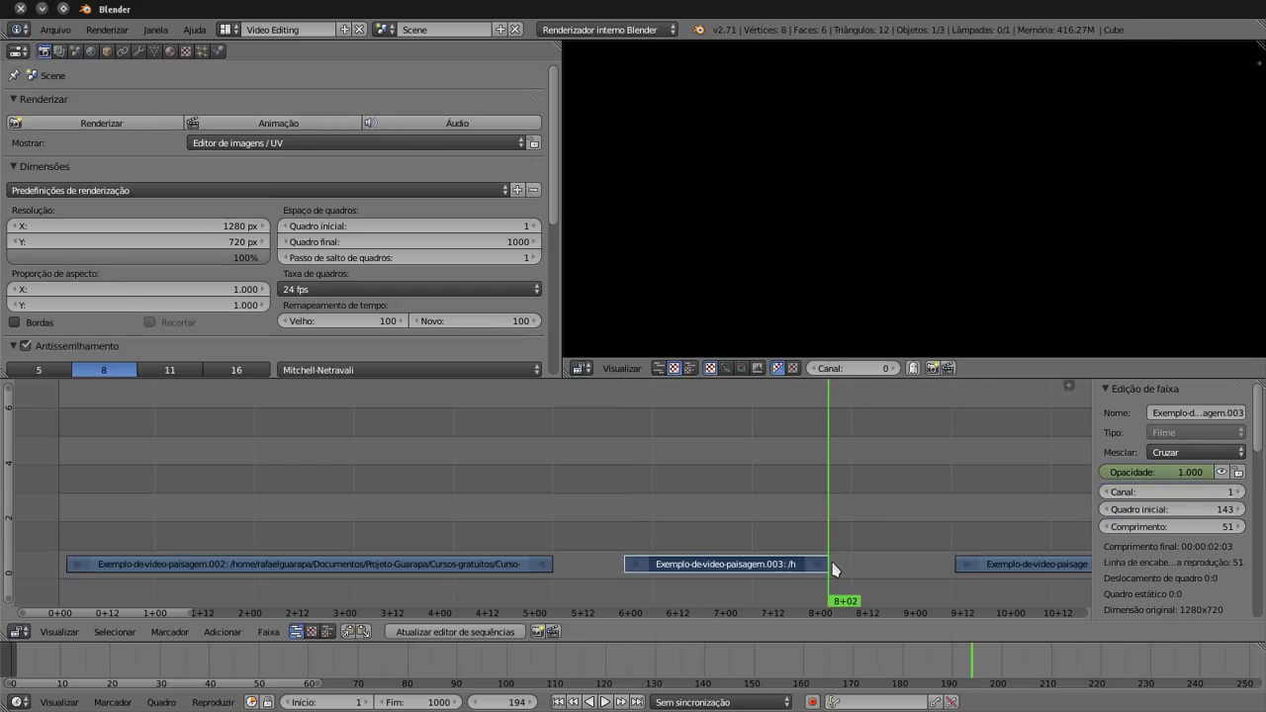
left_click(1145, 472)
key("Return")
right_click(1147, 480)
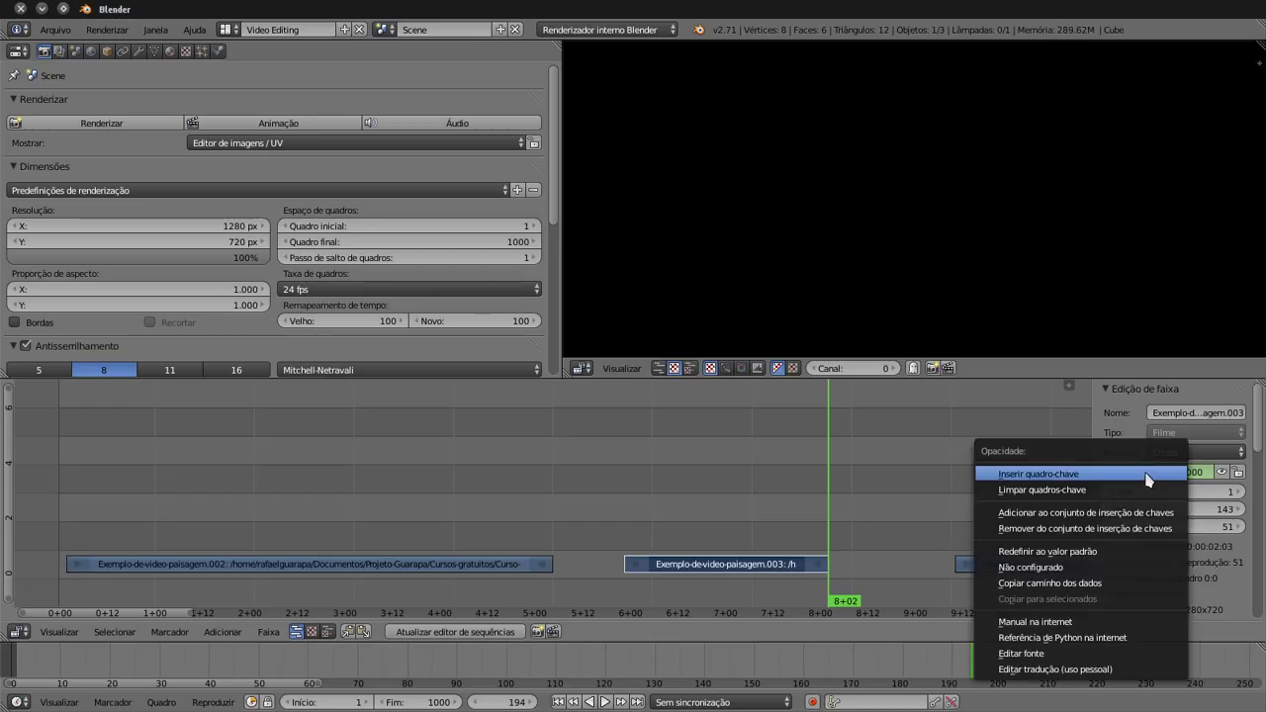
left_click(1145, 475)
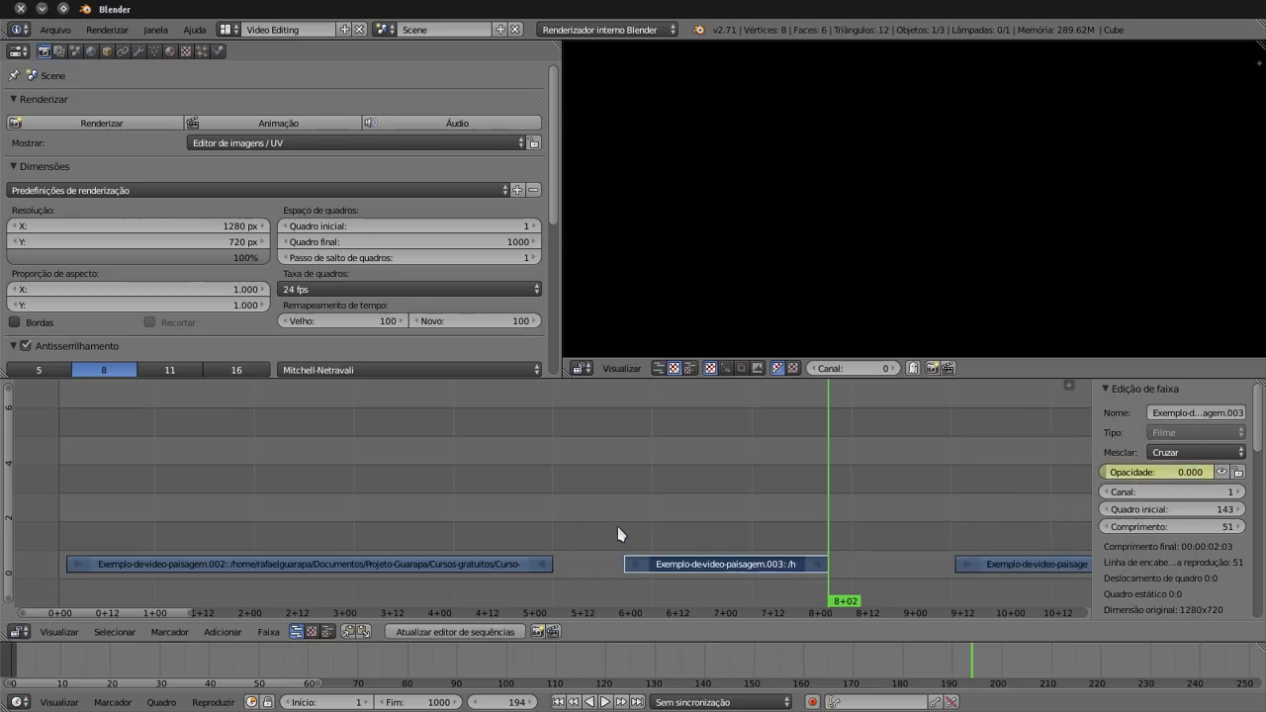
left_click_drag(618, 540, 634, 541)
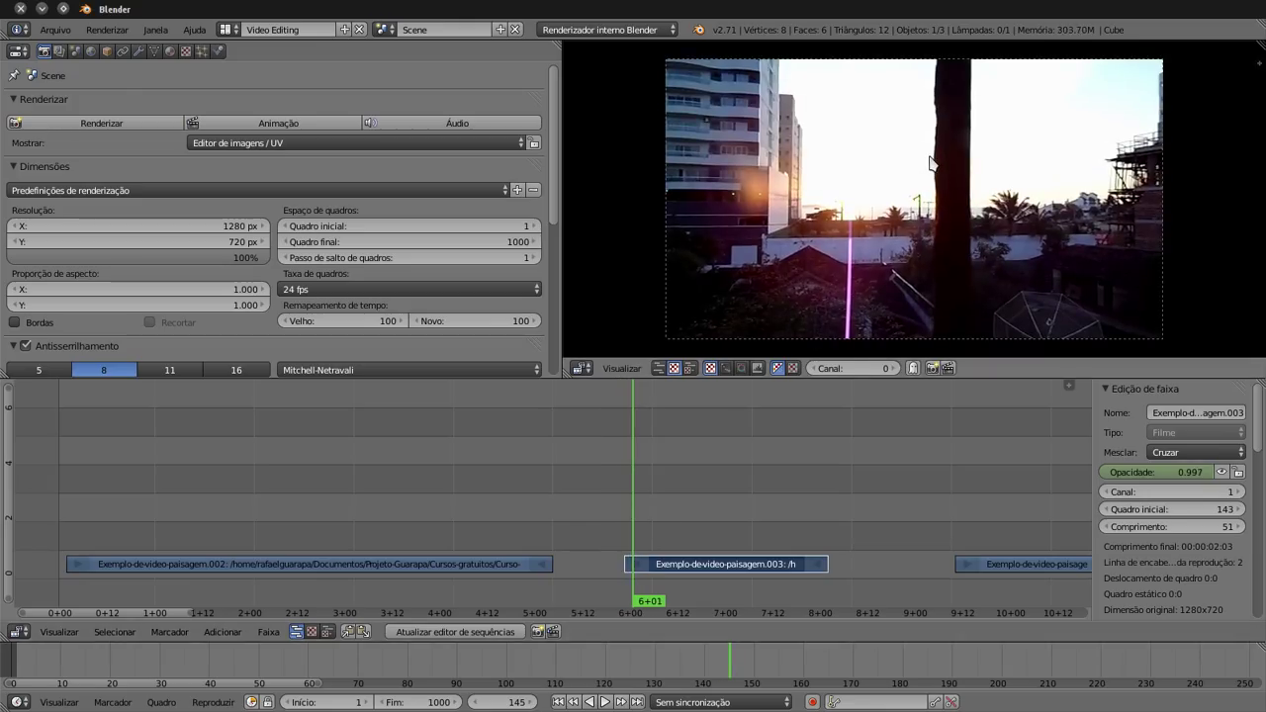
scroll(942, 148, "up", 2)
scroll(893, 163, "down", 1)
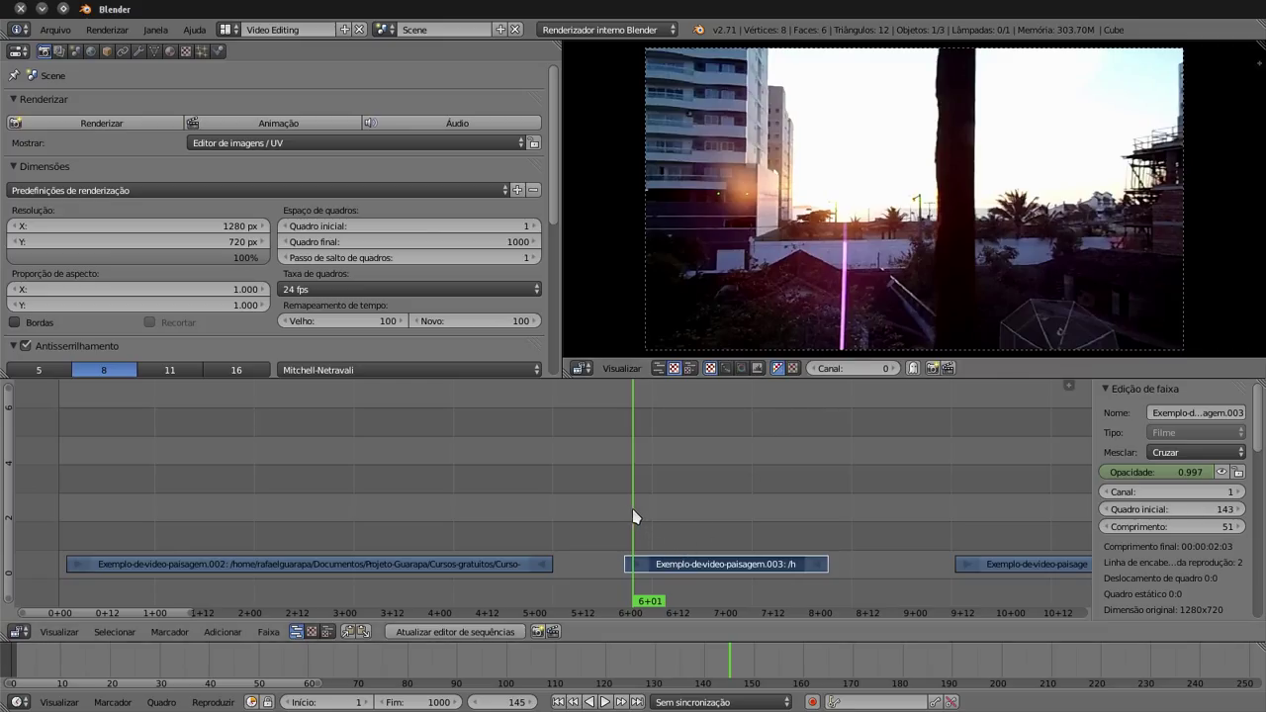
mouse_move(635, 512)
left_mouse_down()
mouse_move(743, 508)
mouse_move(831, 525)
mouse_move(651, 529)
mouse_move(697, 540)
left_mouse_up()
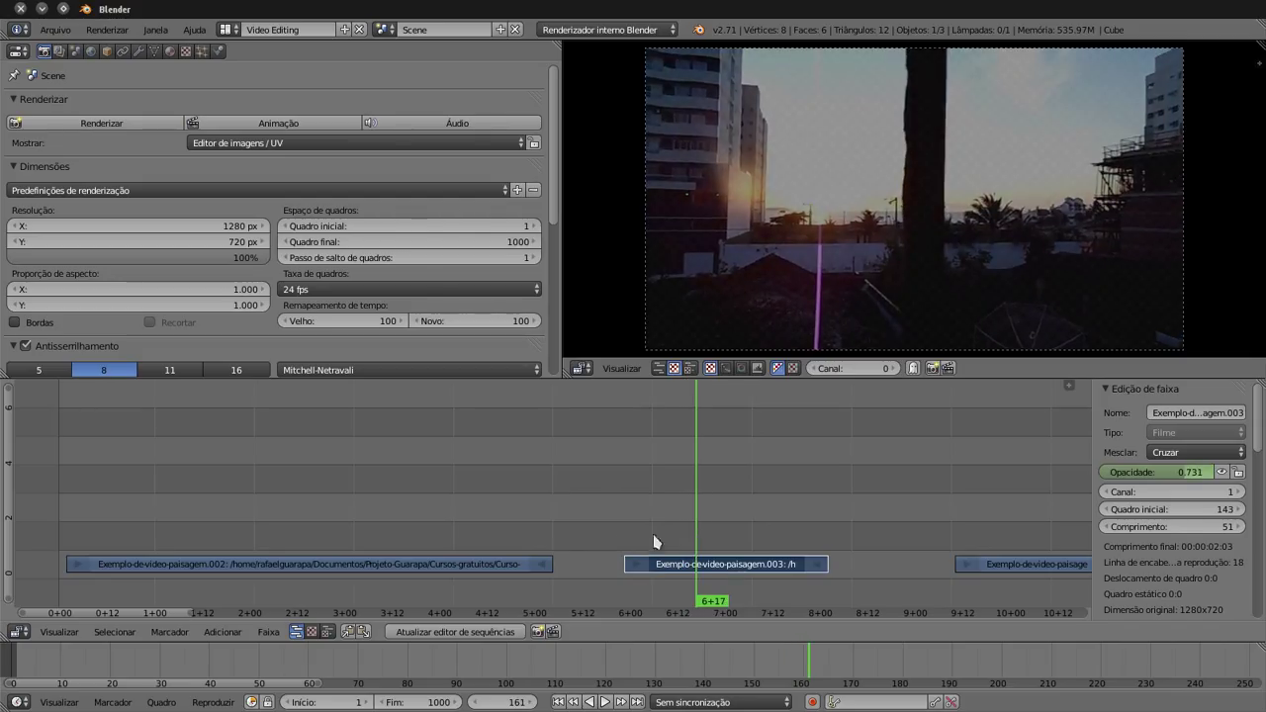
left_click(66, 534)
left_click_drag(72, 534, 288, 533)
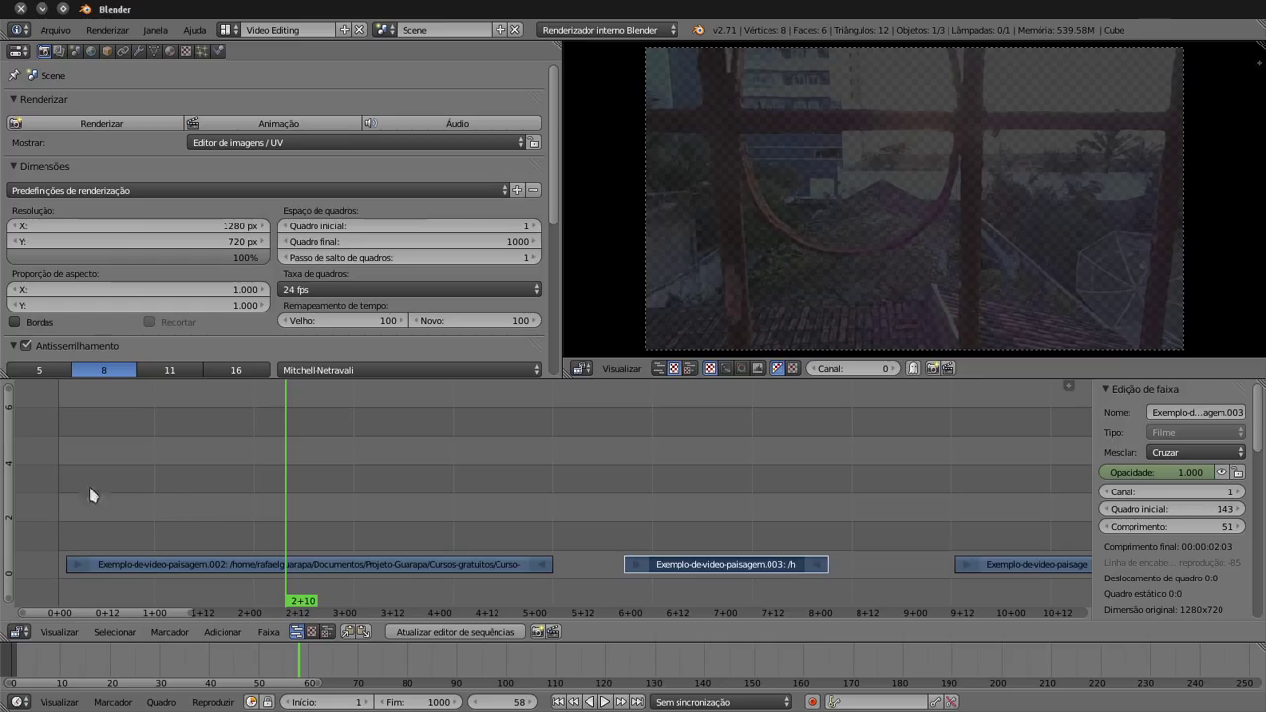
mouse_move(56, 485)
left_mouse_down()
mouse_move(108, 508)
mouse_move(447, 494)
mouse_move(762, 511)
left_mouse_up()
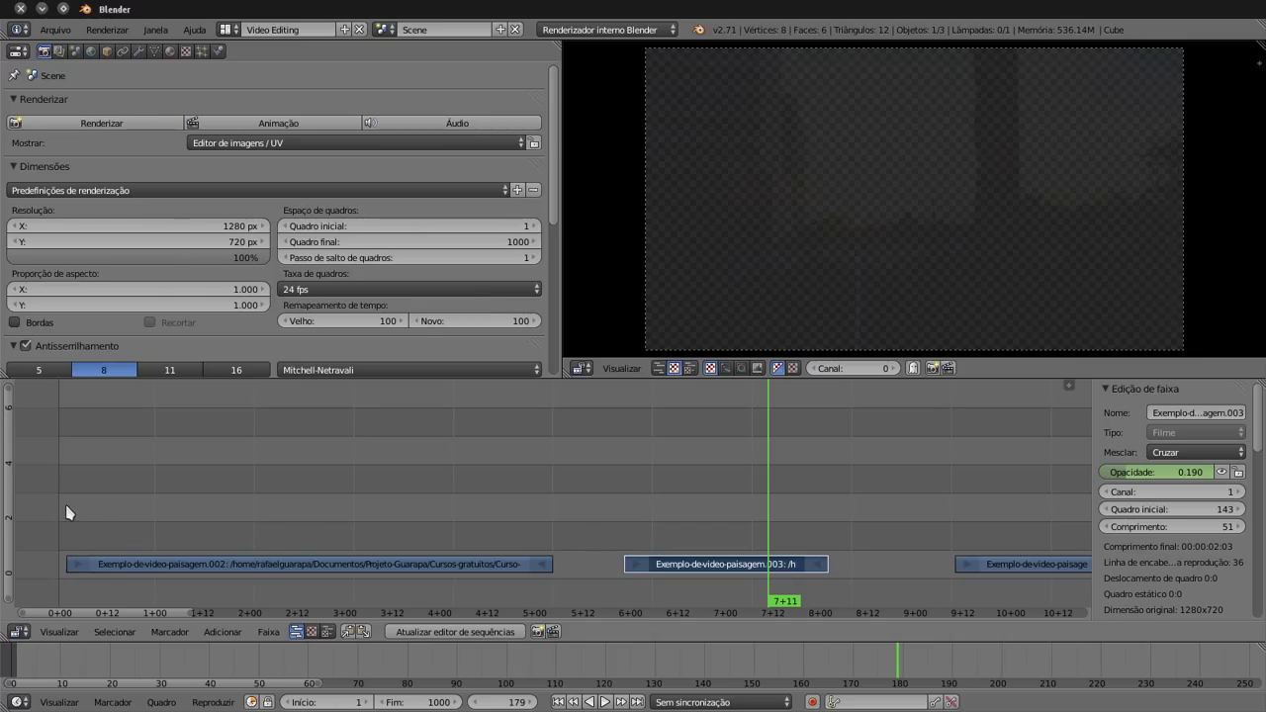
mouse_move(72, 513)
left_mouse_down()
mouse_move(328, 477)
mouse_move(539, 515)
left_mouse_up()
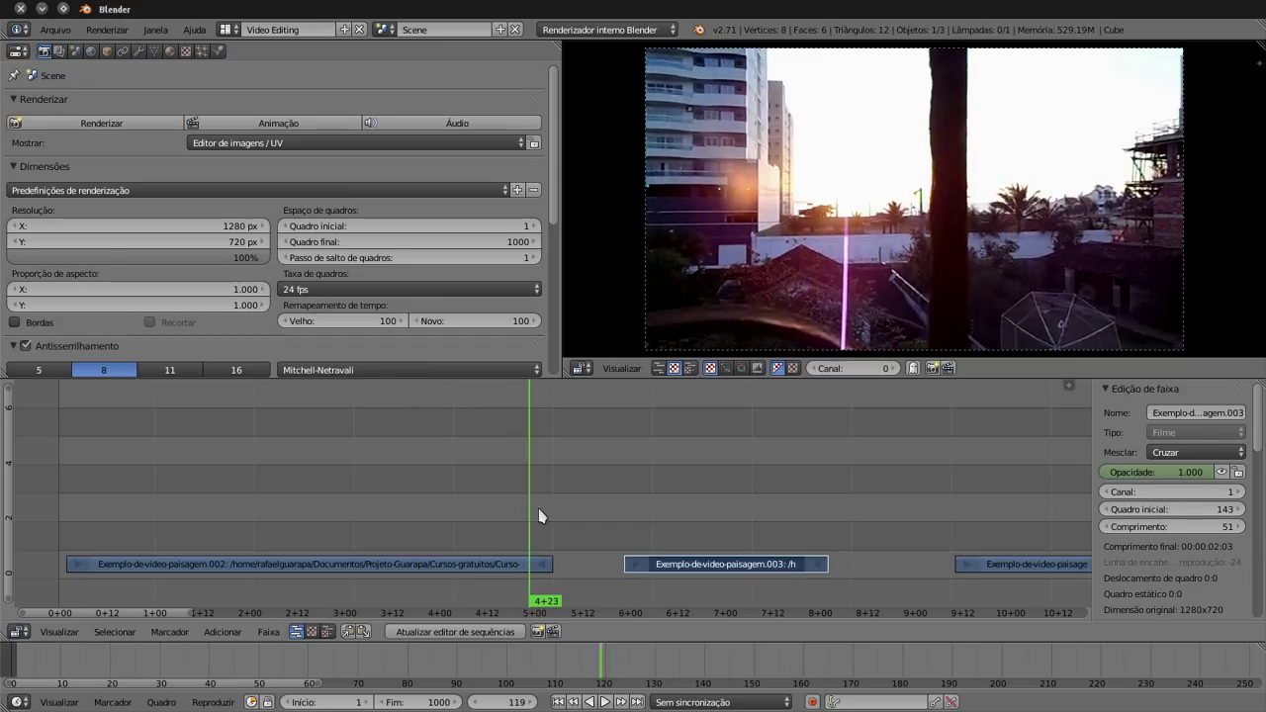
Select the .002 clip and keyframe its Opacidade at 1.000 on frame 148.
left_click(499, 566)
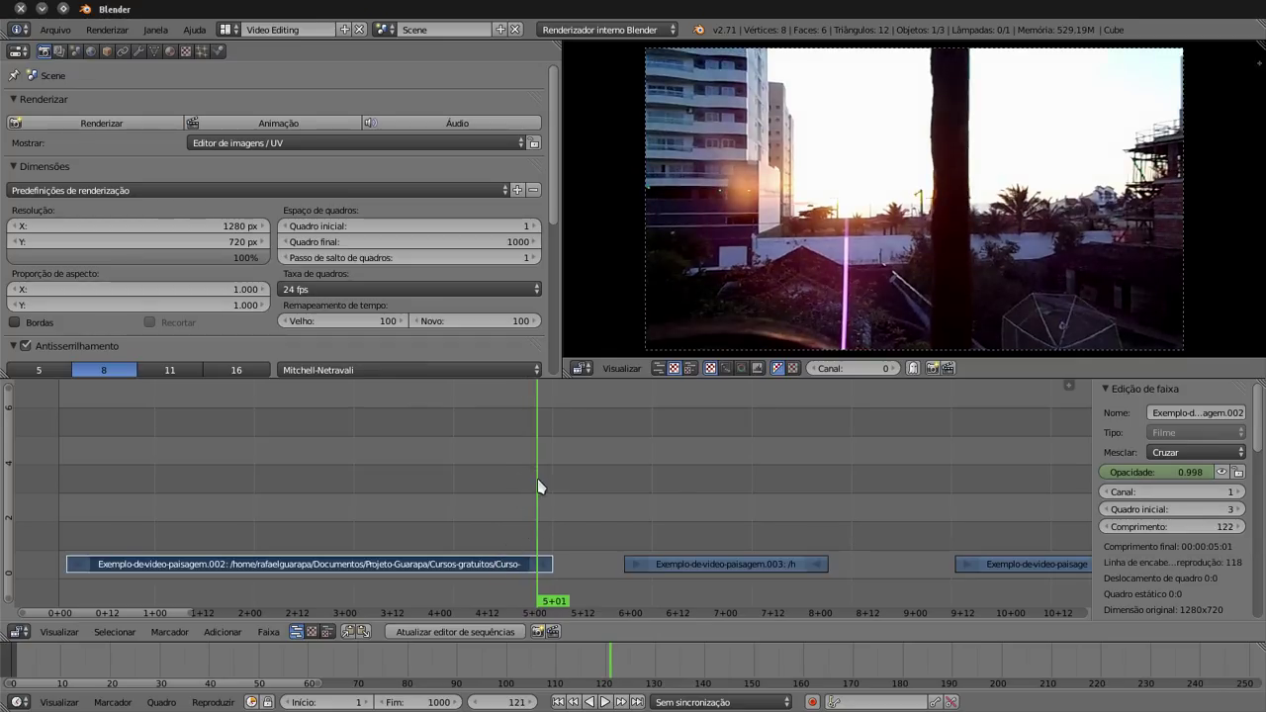
left_click(630, 474)
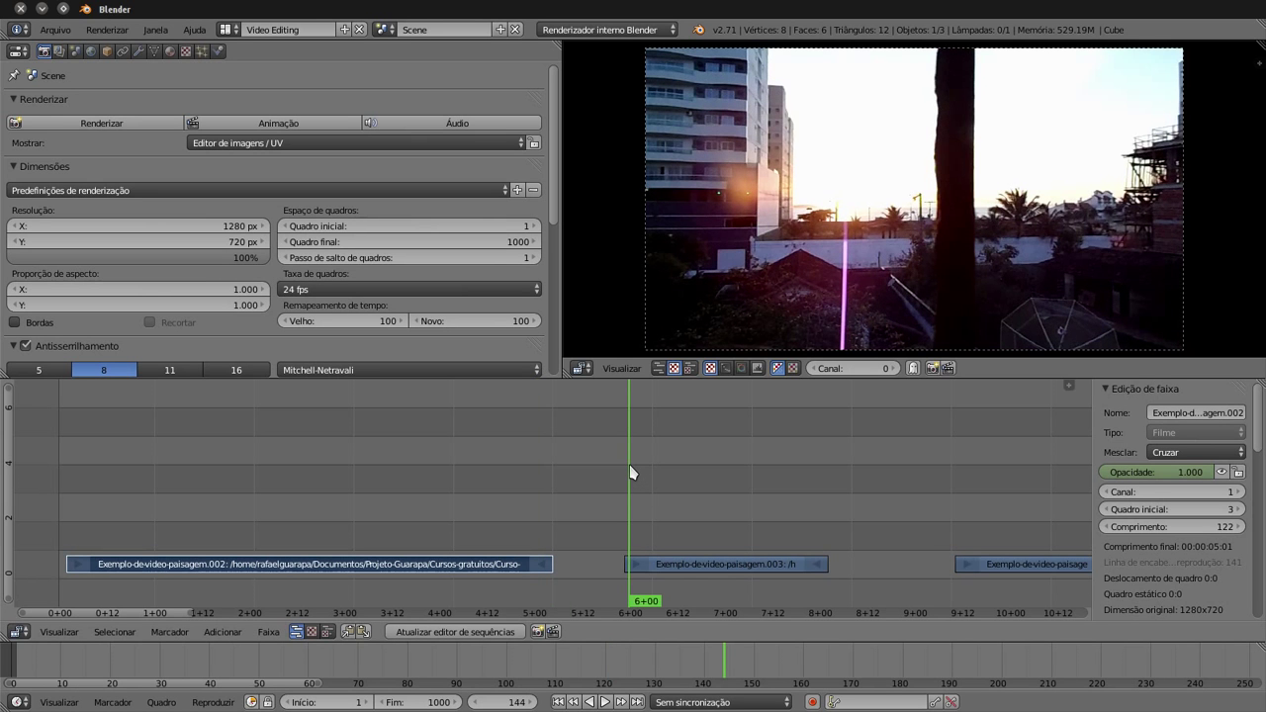
mouse_move(630, 474)
left_mouse_down()
mouse_move(793, 511)
mouse_move(649, 507)
left_mouse_up()
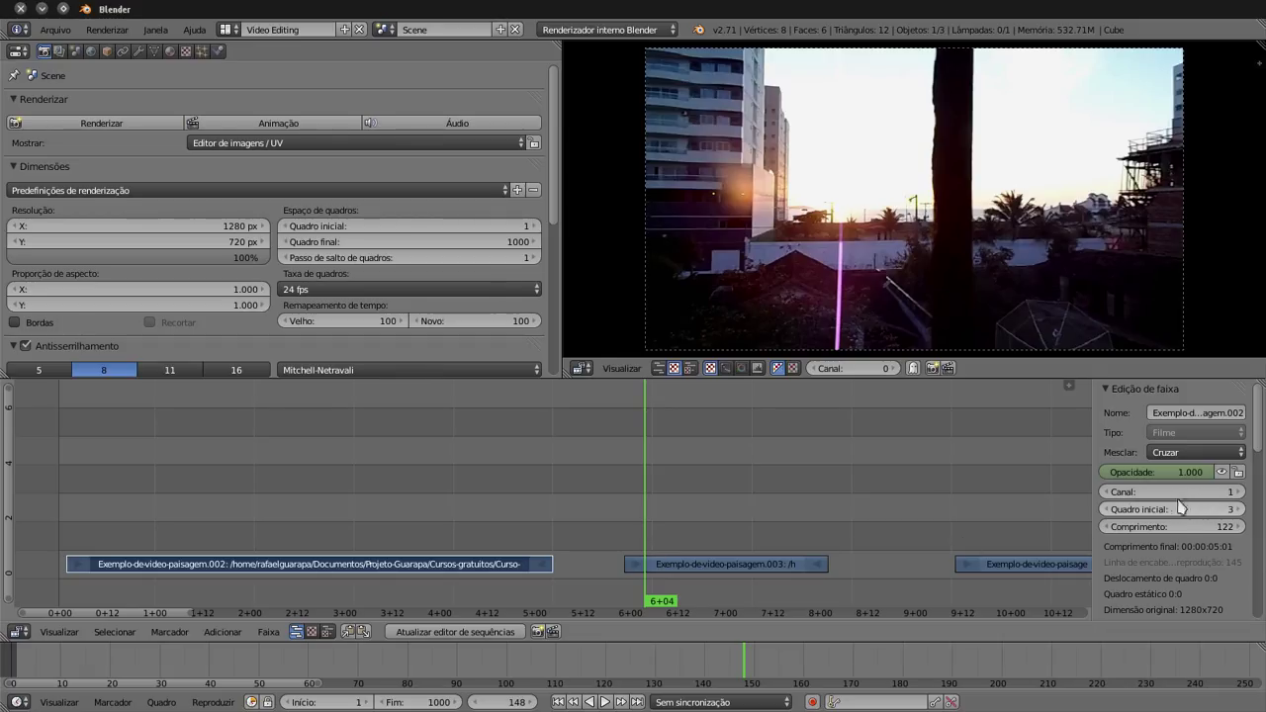
right_click(1136, 474)
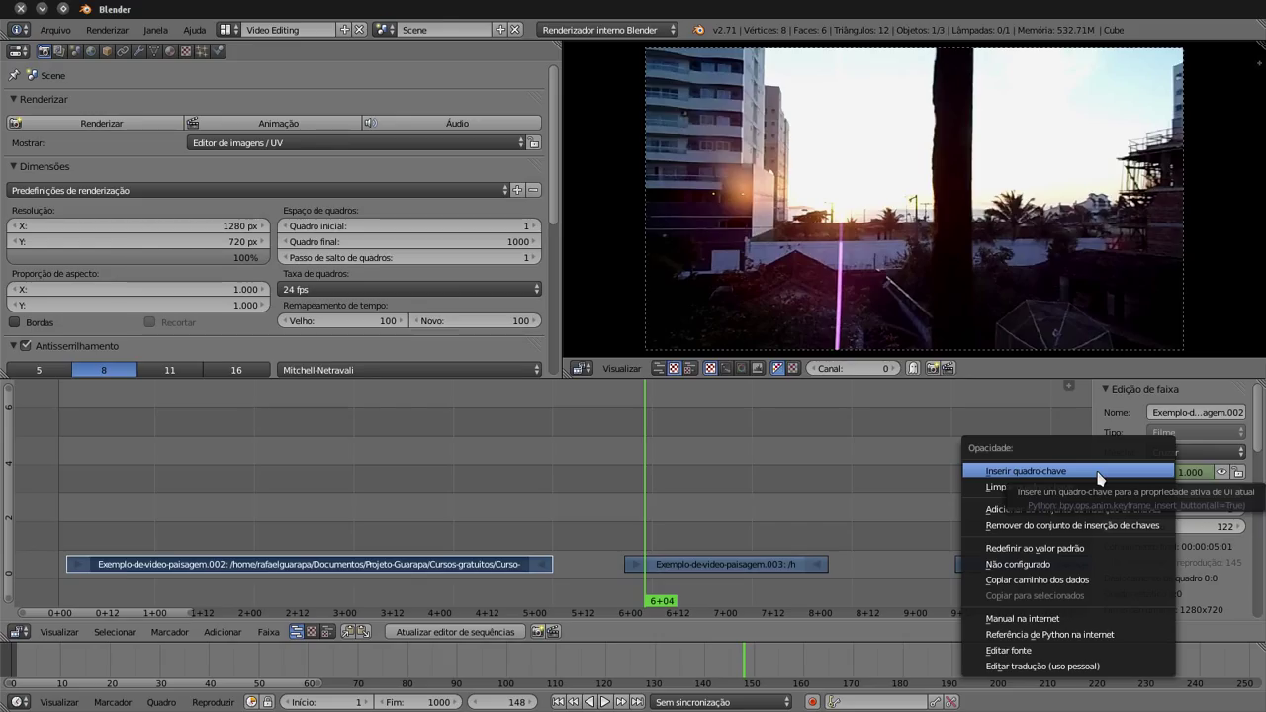
left_click(979, 471)
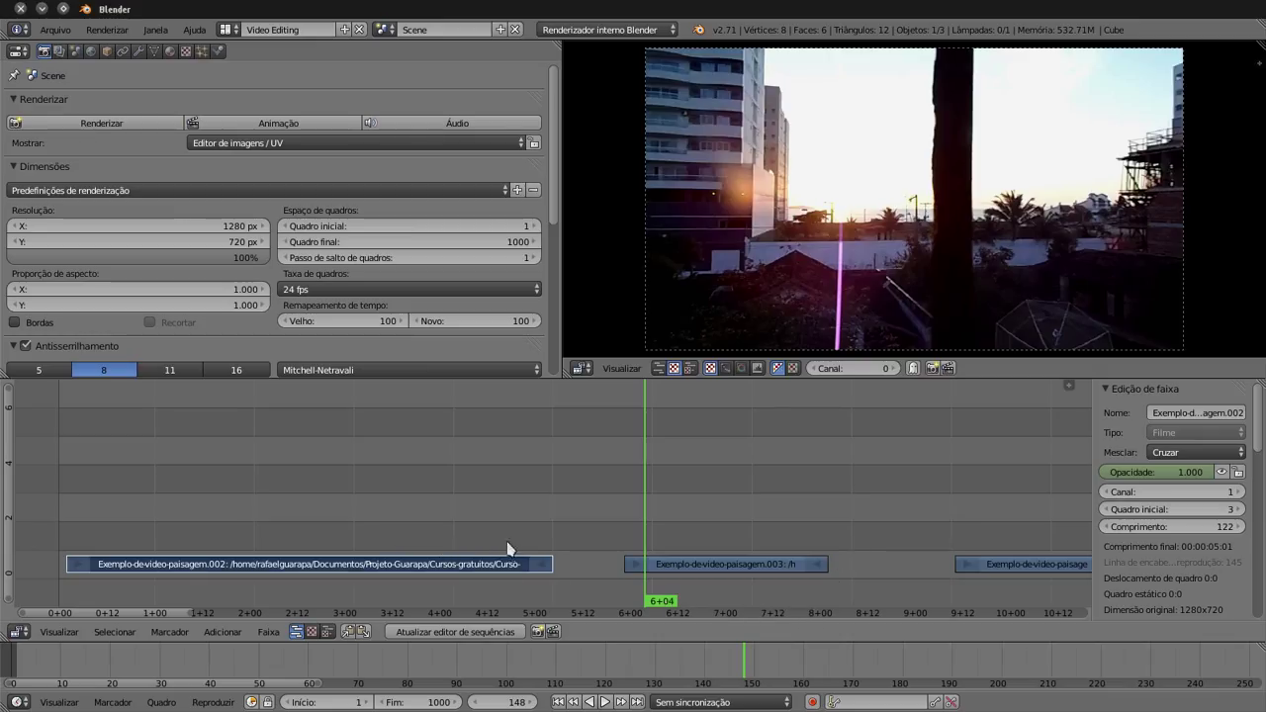
left_click(624, 550)
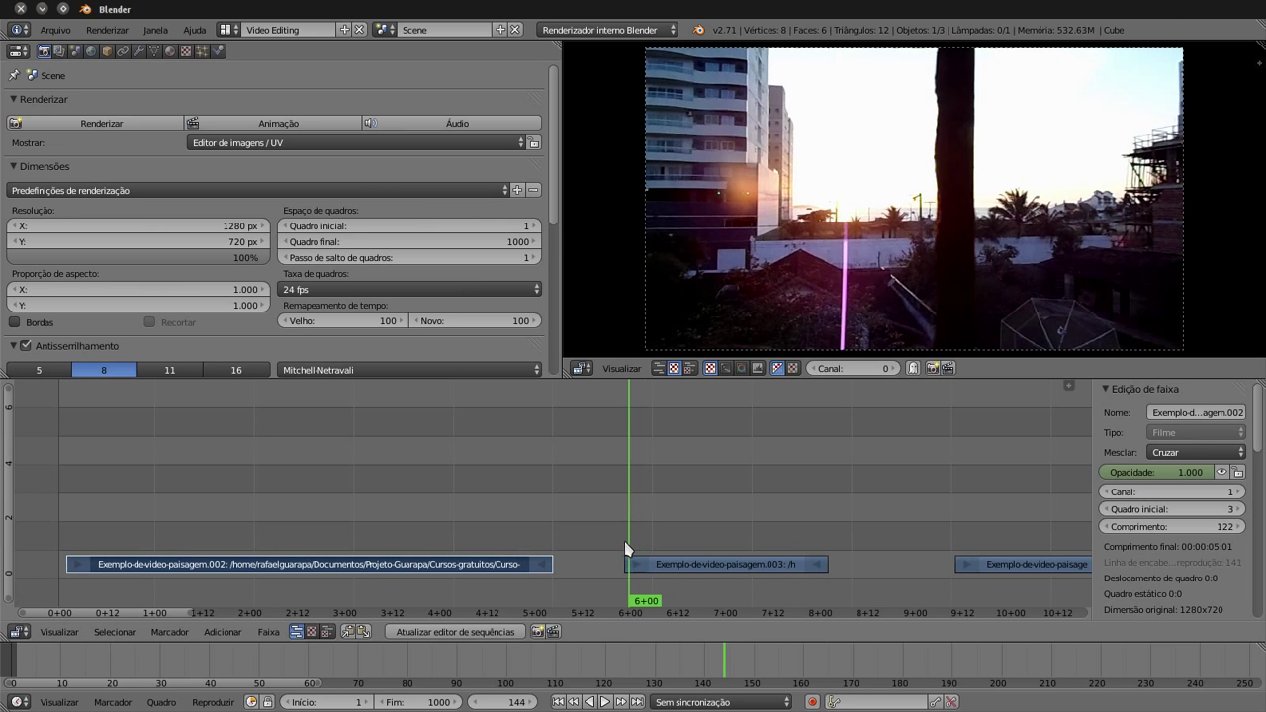
left_click_drag(633, 543, 737, 544)
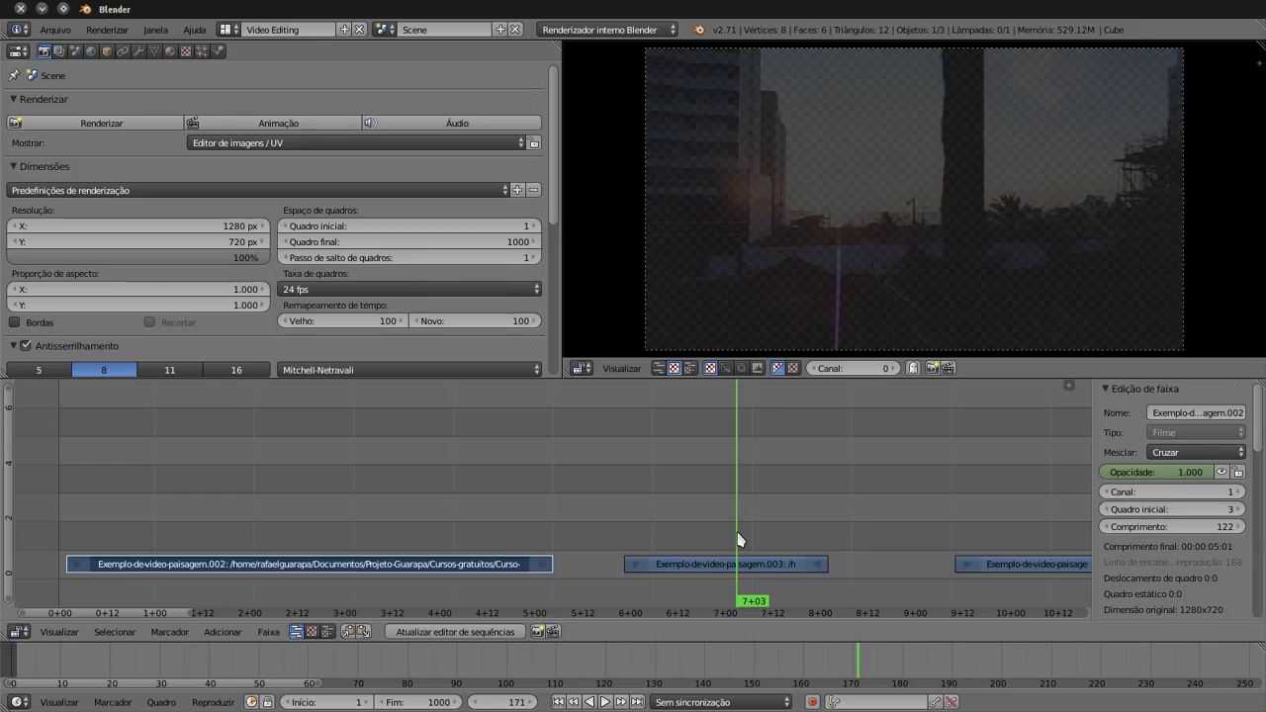
mouse_move(737, 544)
left_mouse_down()
mouse_move(752, 531)
mouse_move(723, 539)
left_mouse_up()
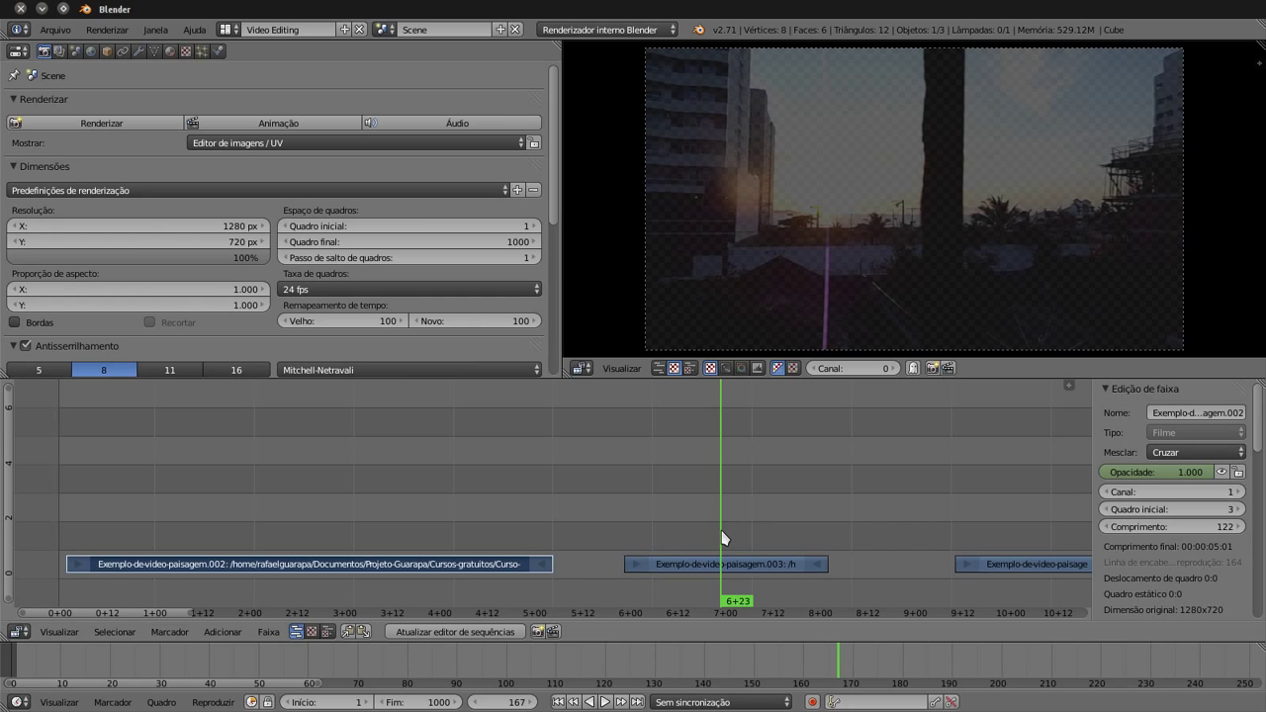
mouse_move(723, 540)
left_mouse_down()
mouse_move(659, 543)
mouse_move(644, 525)
mouse_move(623, 529)
mouse_move(681, 537)
left_mouse_up()
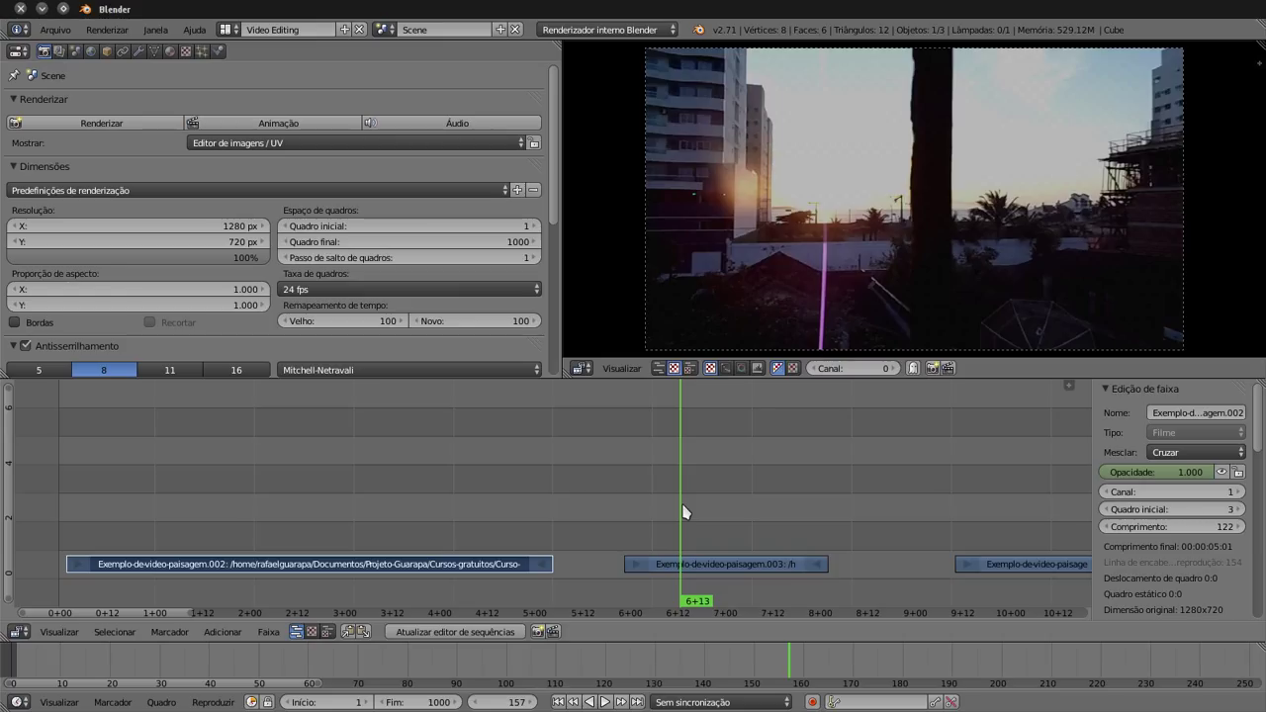
left_click_drag(682, 512, 661, 502)
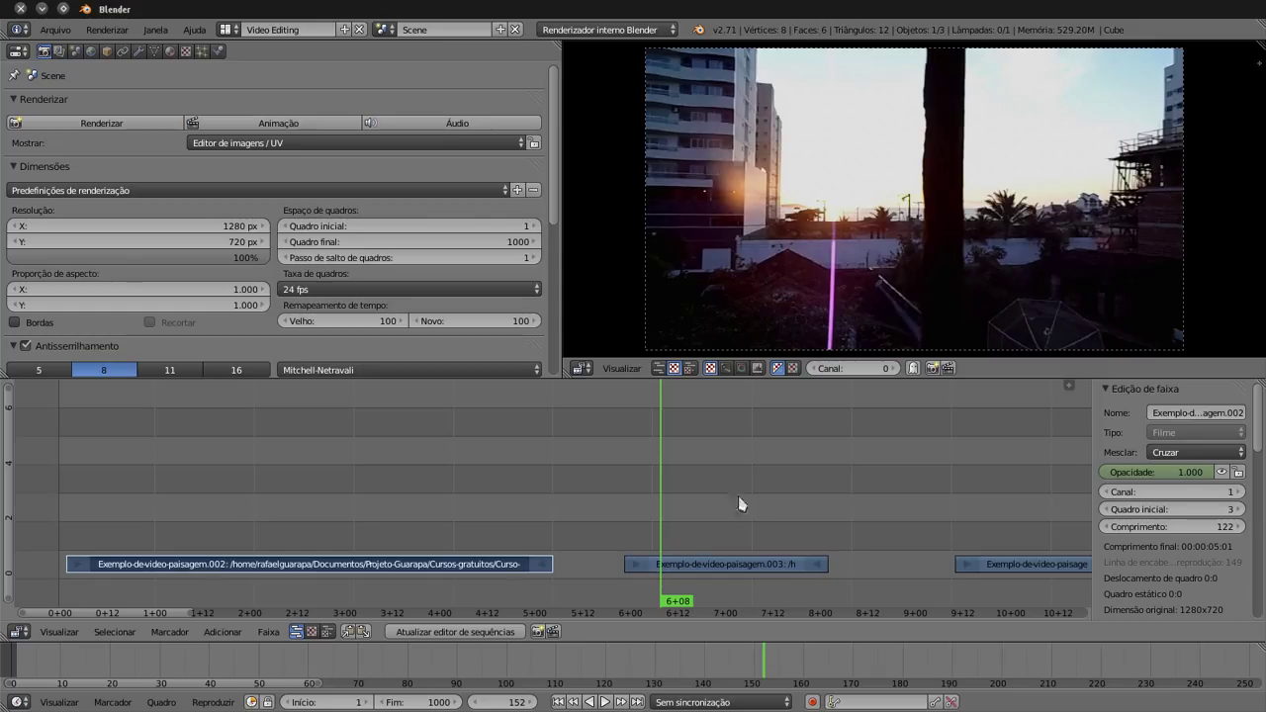
Move the .003 clip up to channel 2 and shift the .002 clip to frame 22.
right_click(703, 568)
key("g")
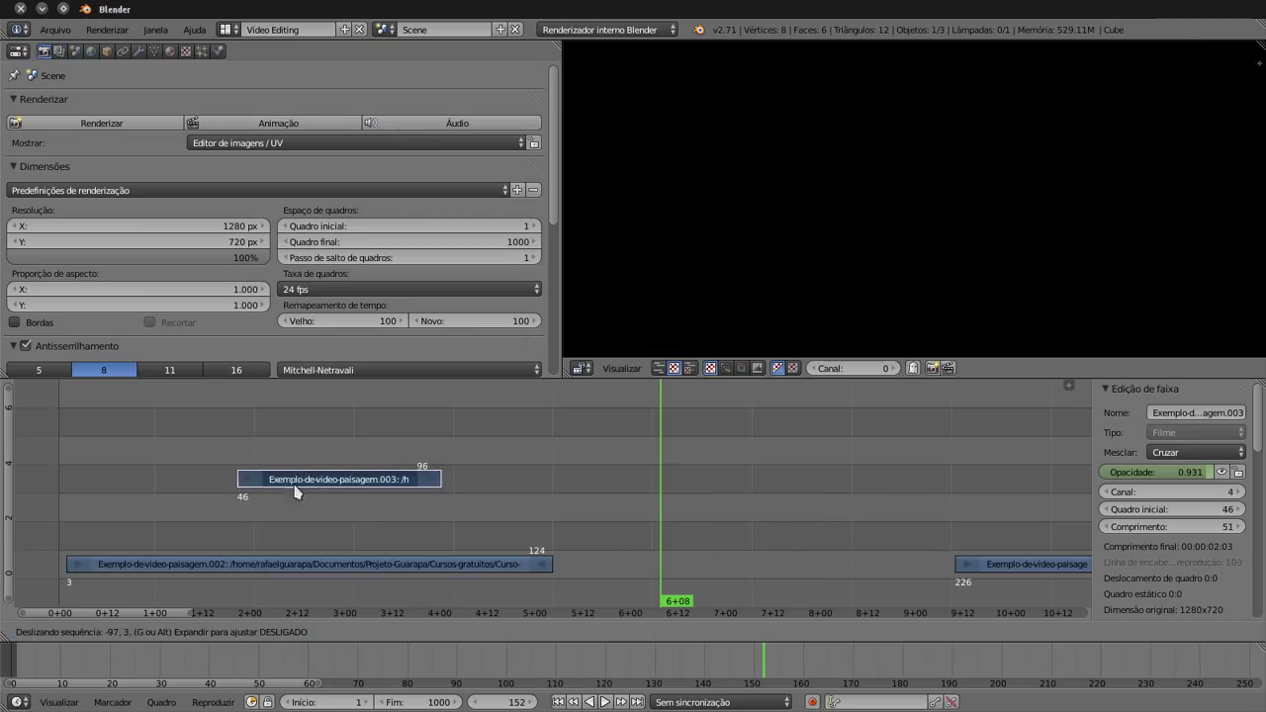
left_click(106, 547)
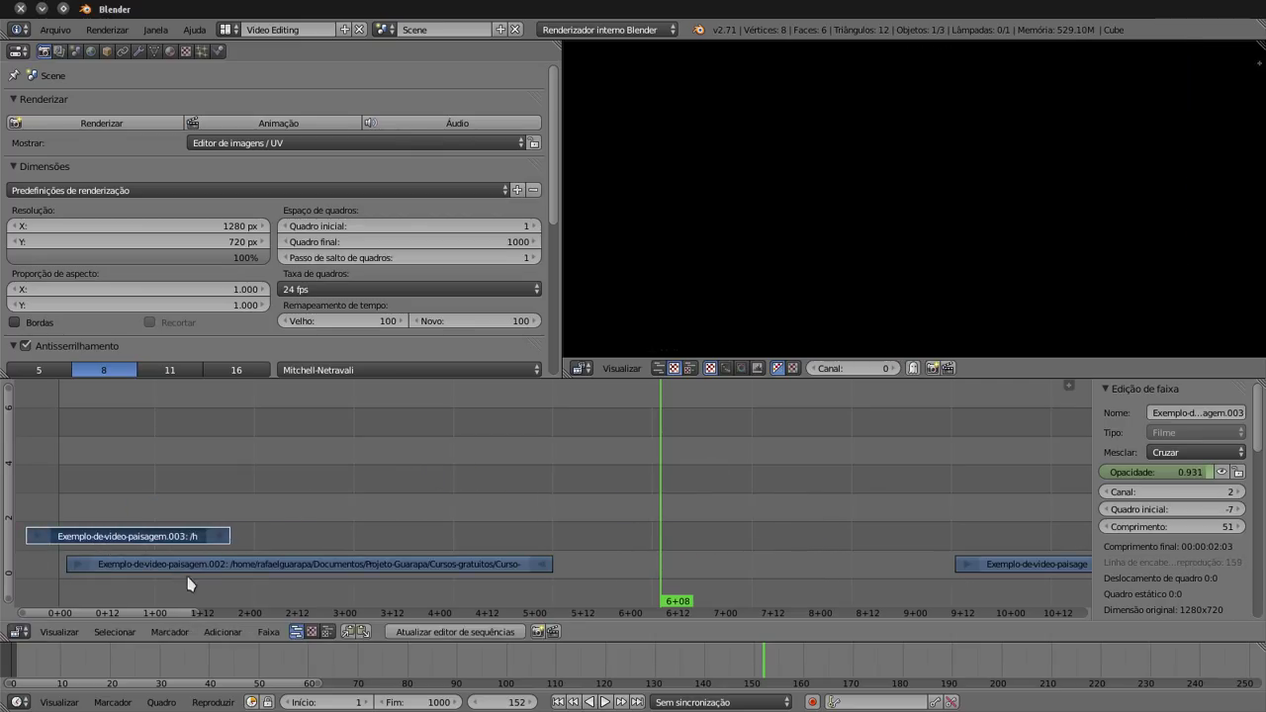
right_click(203, 570)
key("g")
left_click(240, 581)
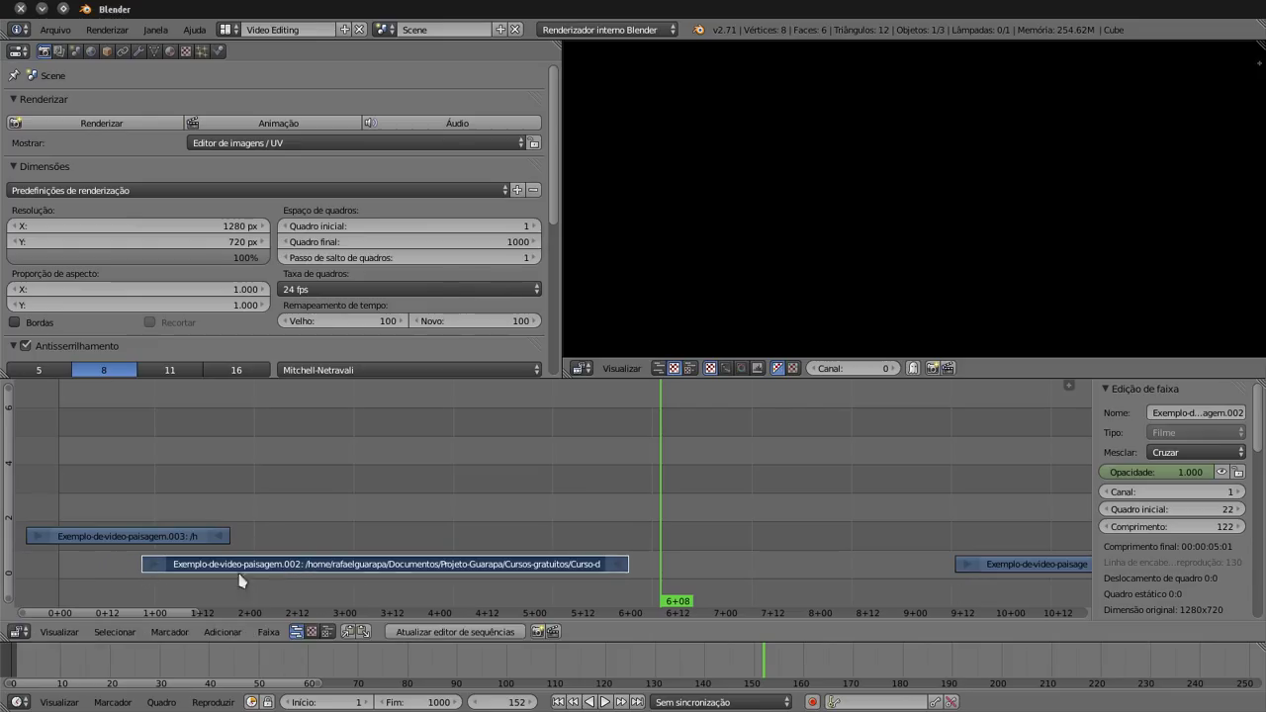
left_click(35, 500)
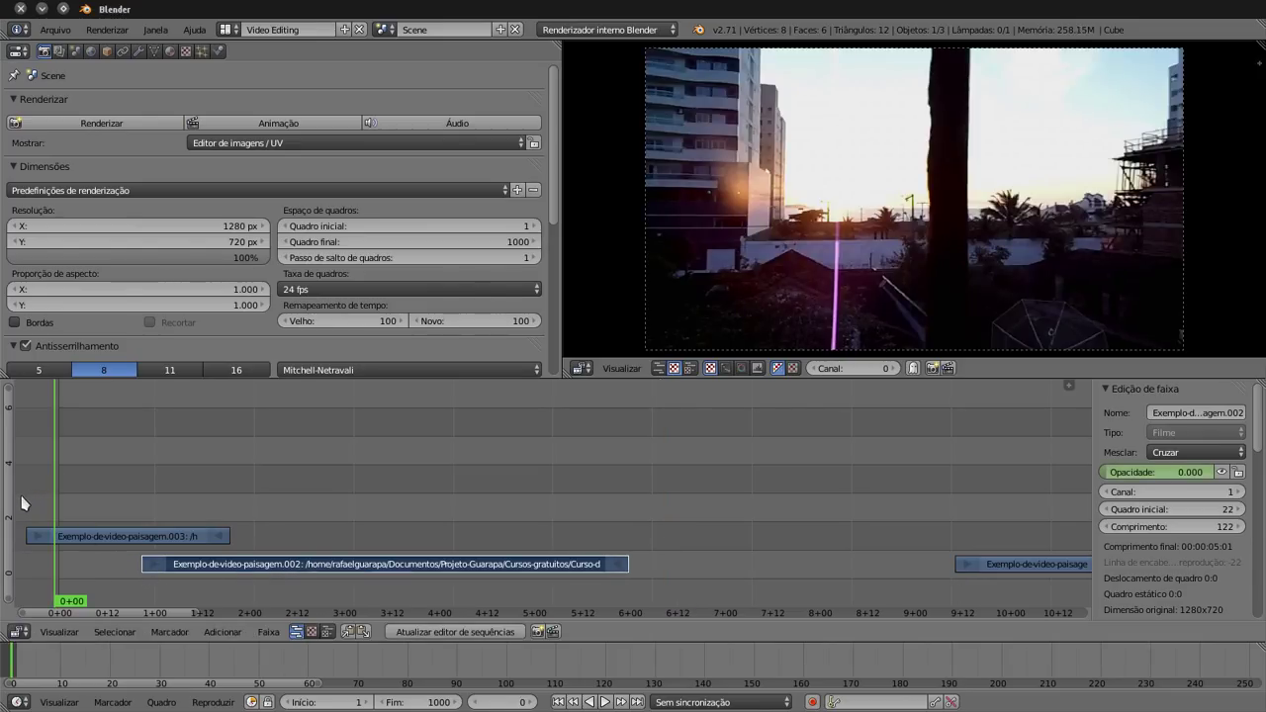
Reposition the .003 clip to start at frame 0 and the .002 clip at frame 35.
right_click(86, 534)
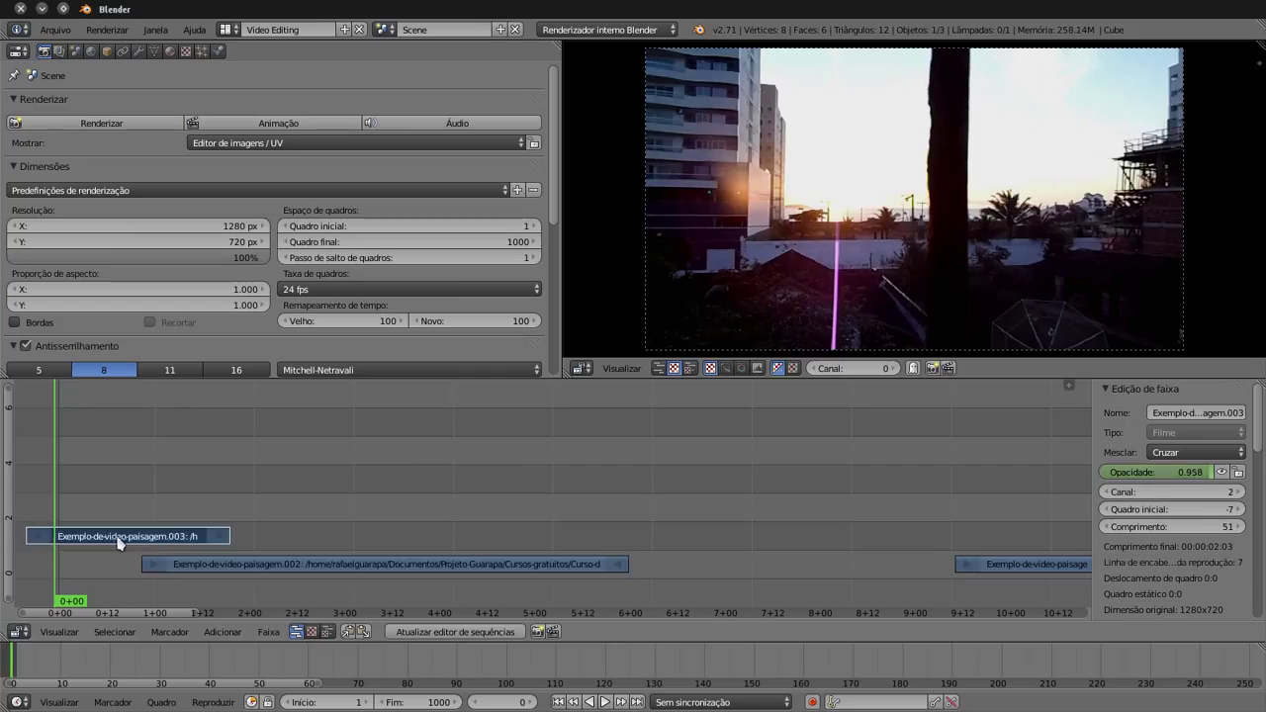
key("g")
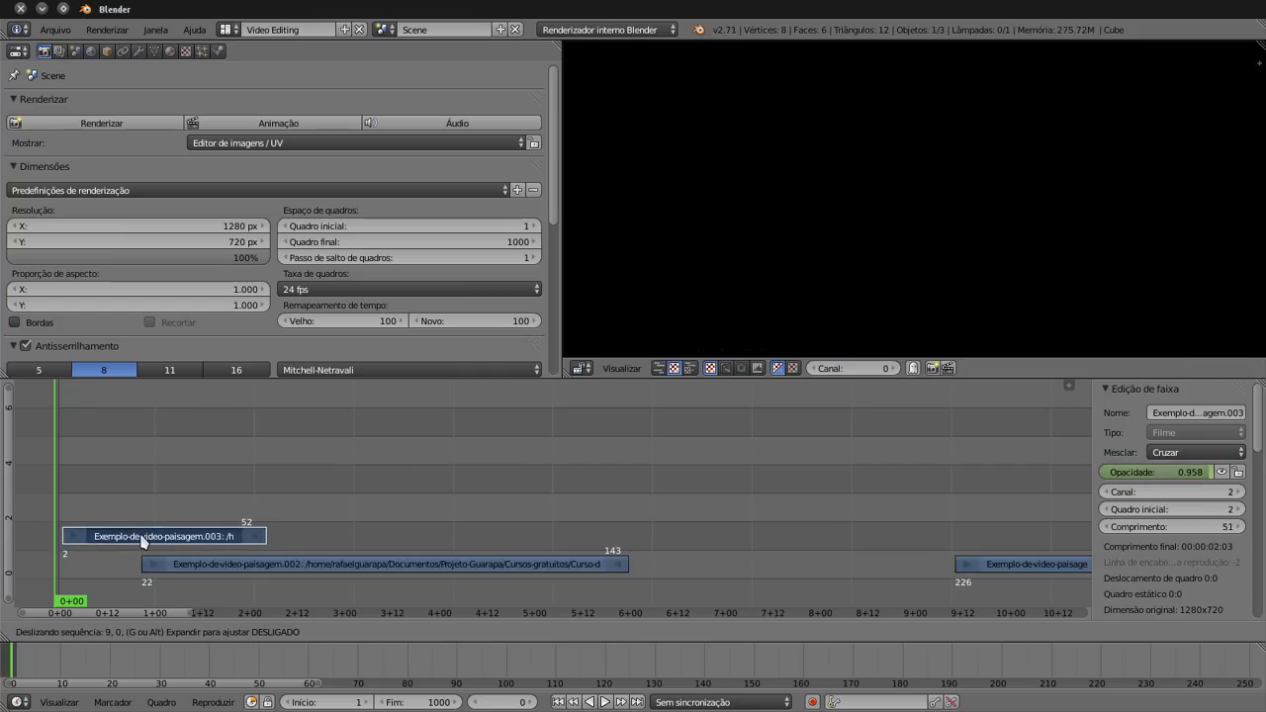
left_click(135, 536)
right_click(207, 570)
key("g")
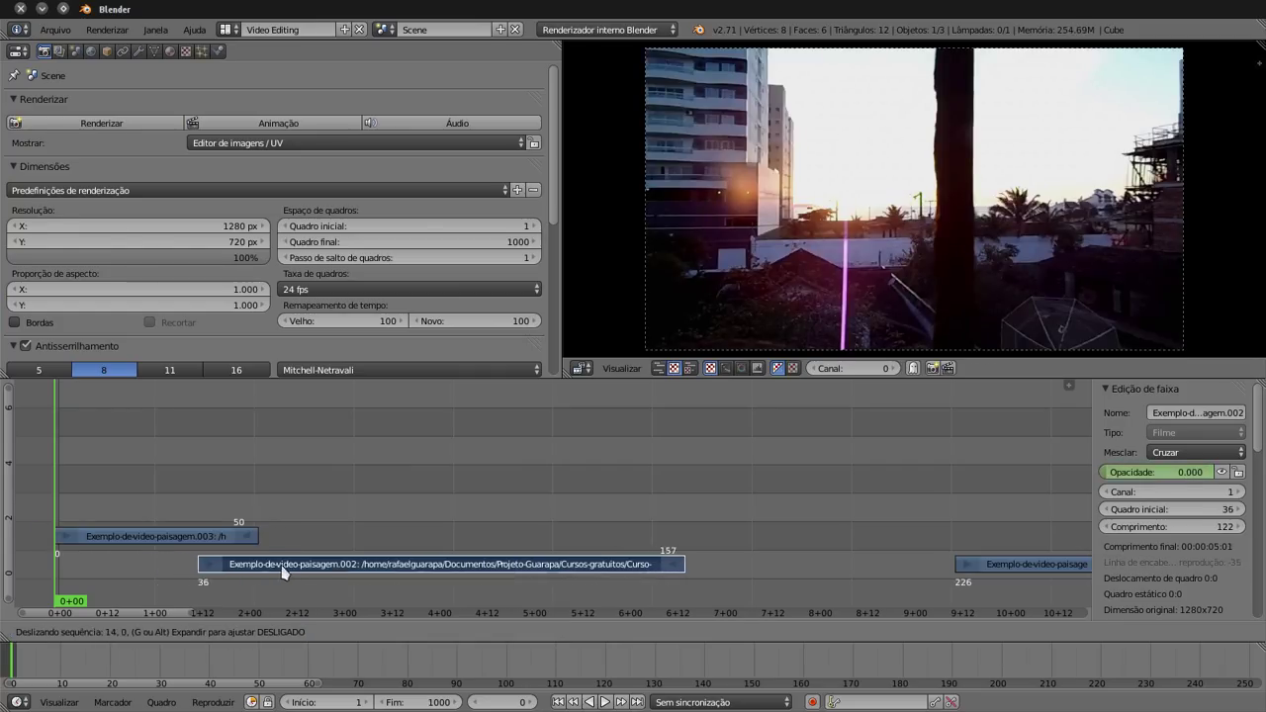
left_click(186, 550)
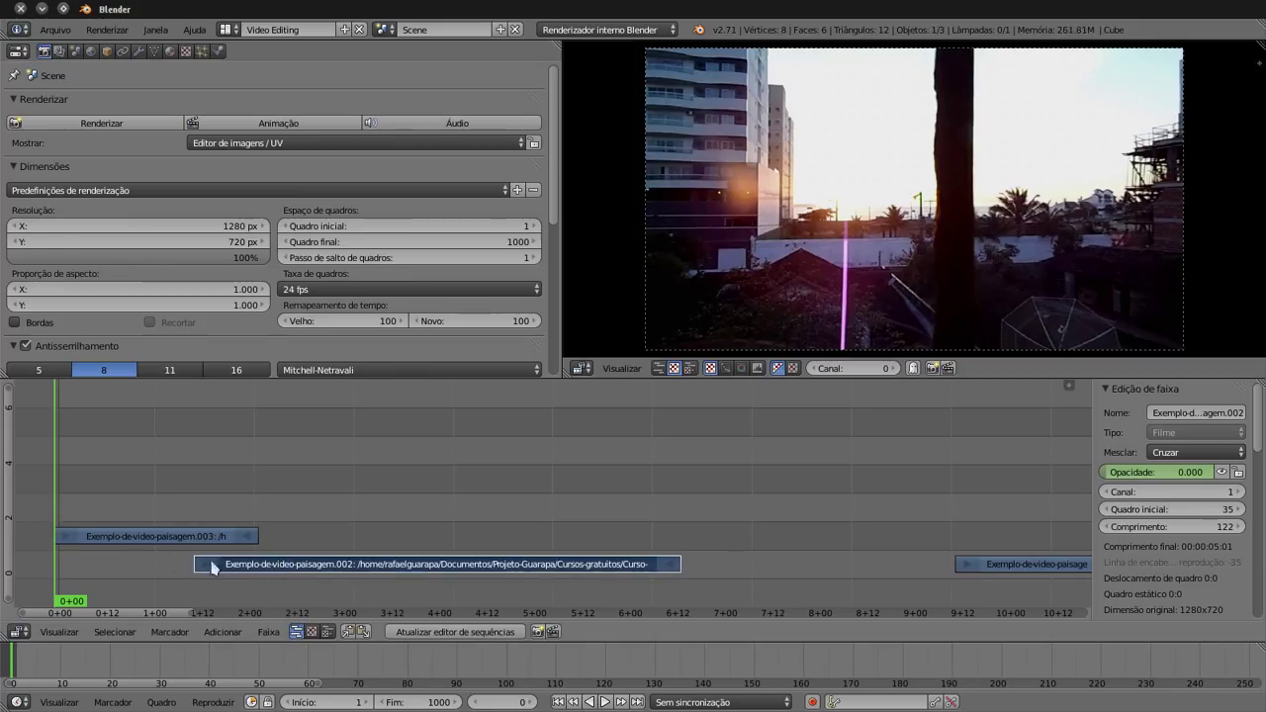
right_click(100, 540)
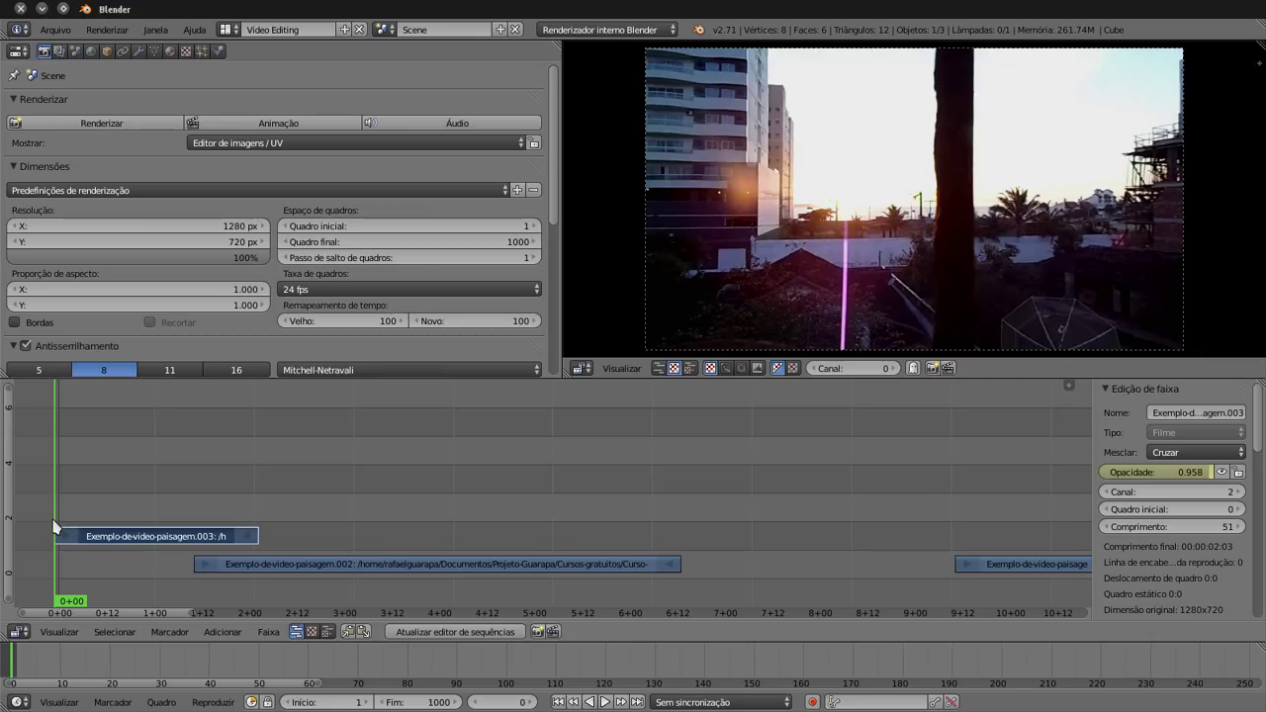
Preview the fade-in and move the .002 clip to start at frame 27.
left_click_drag(56, 487, 170, 497)
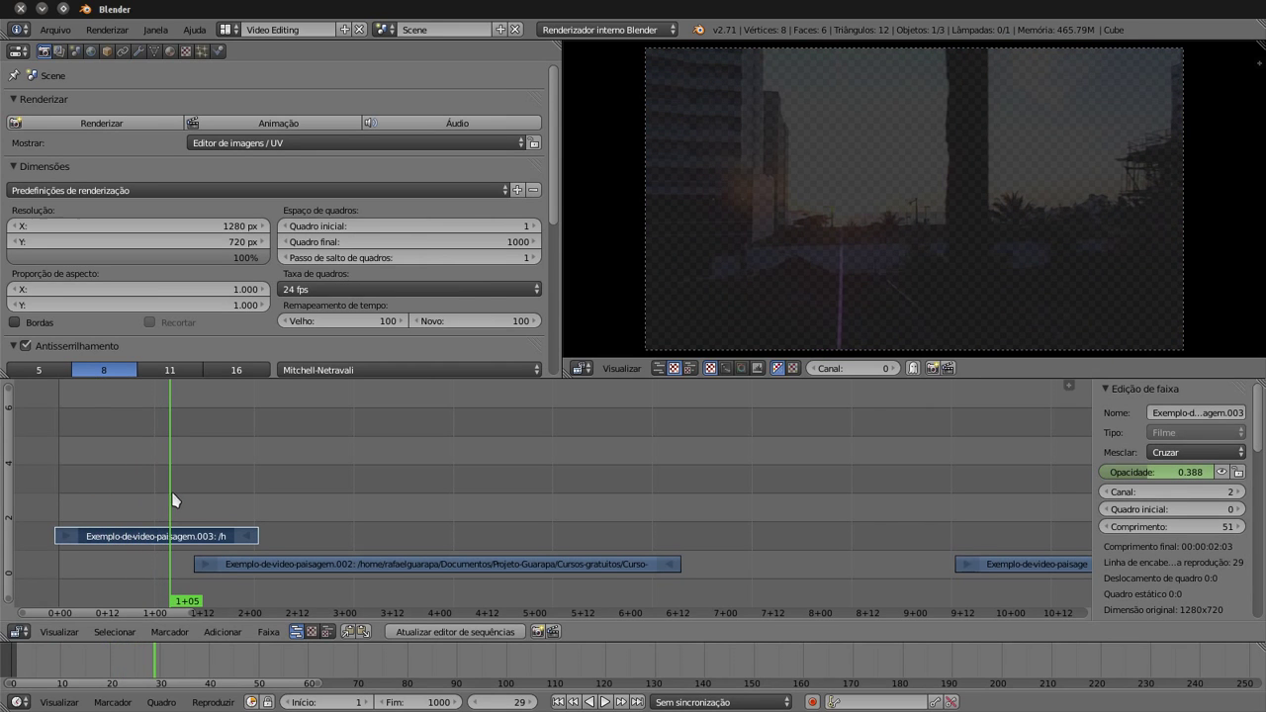
right_click(257, 570)
key("g")
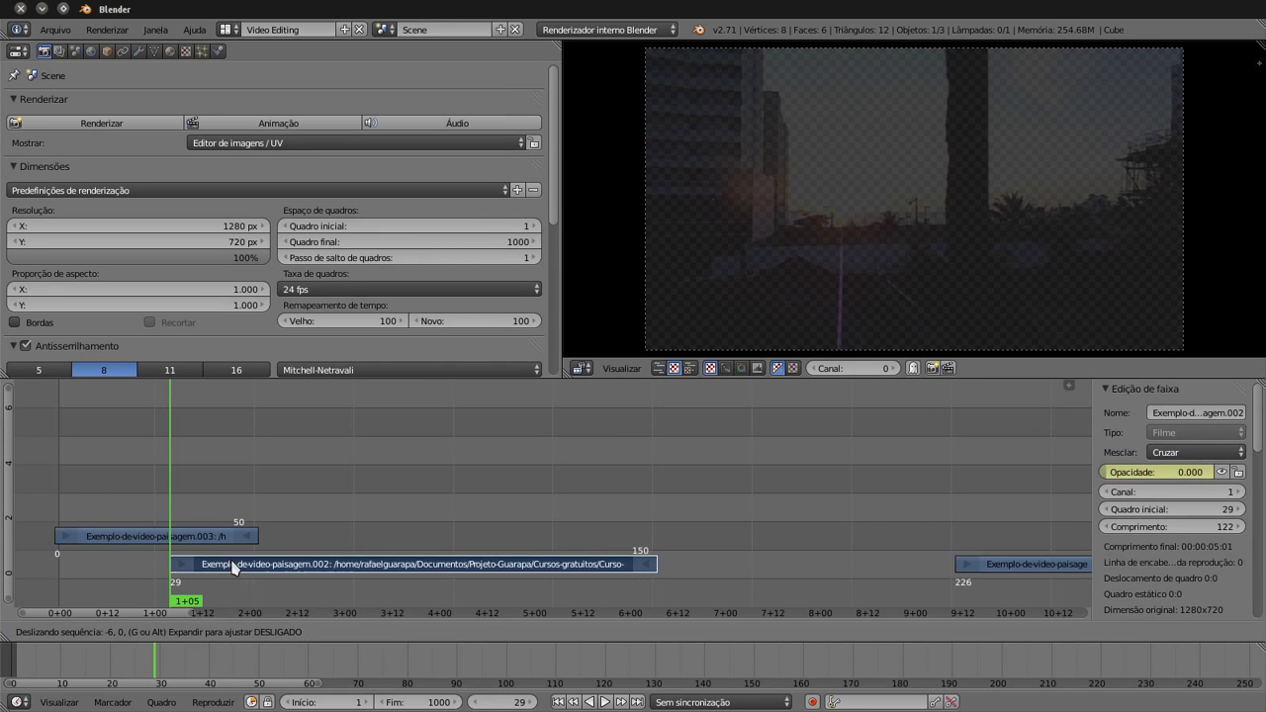
left_click(195, 562)
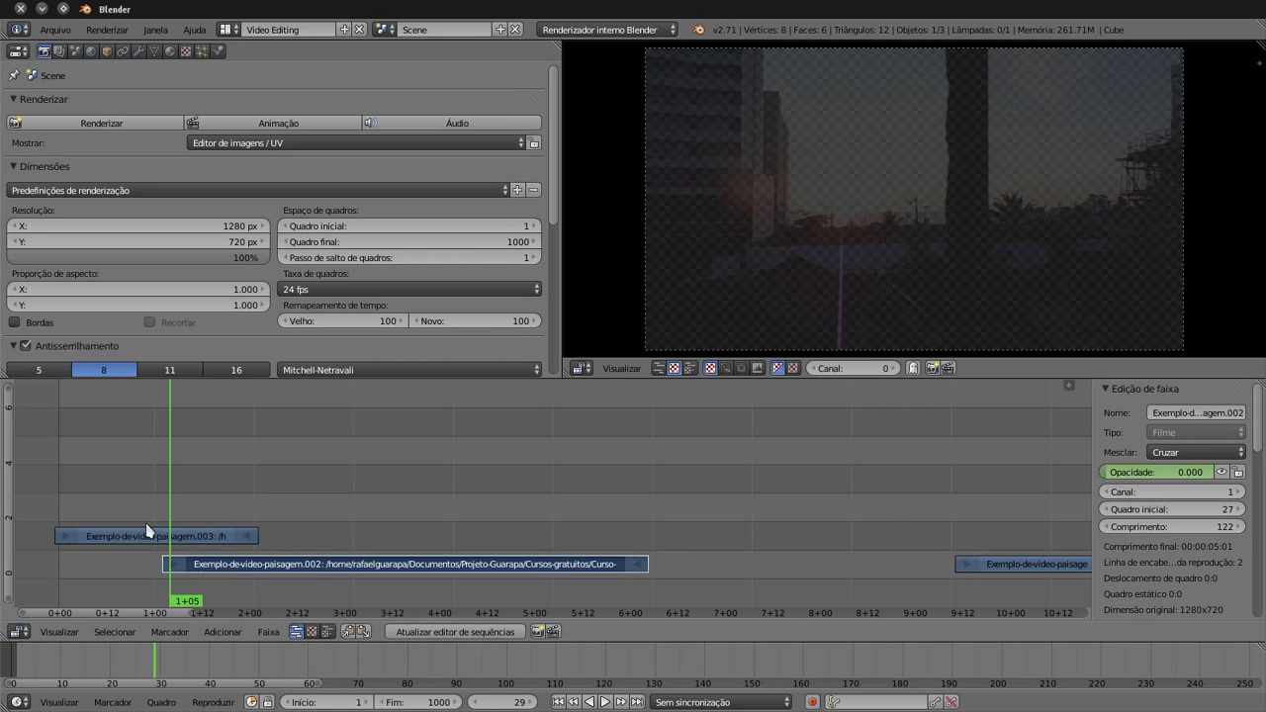
Slide the .002 clip left to start at frame 1 and review the overlap.
mouse_move(151, 497)
left_mouse_down()
mouse_move(126, 486)
mouse_move(415, 504)
left_mouse_up()
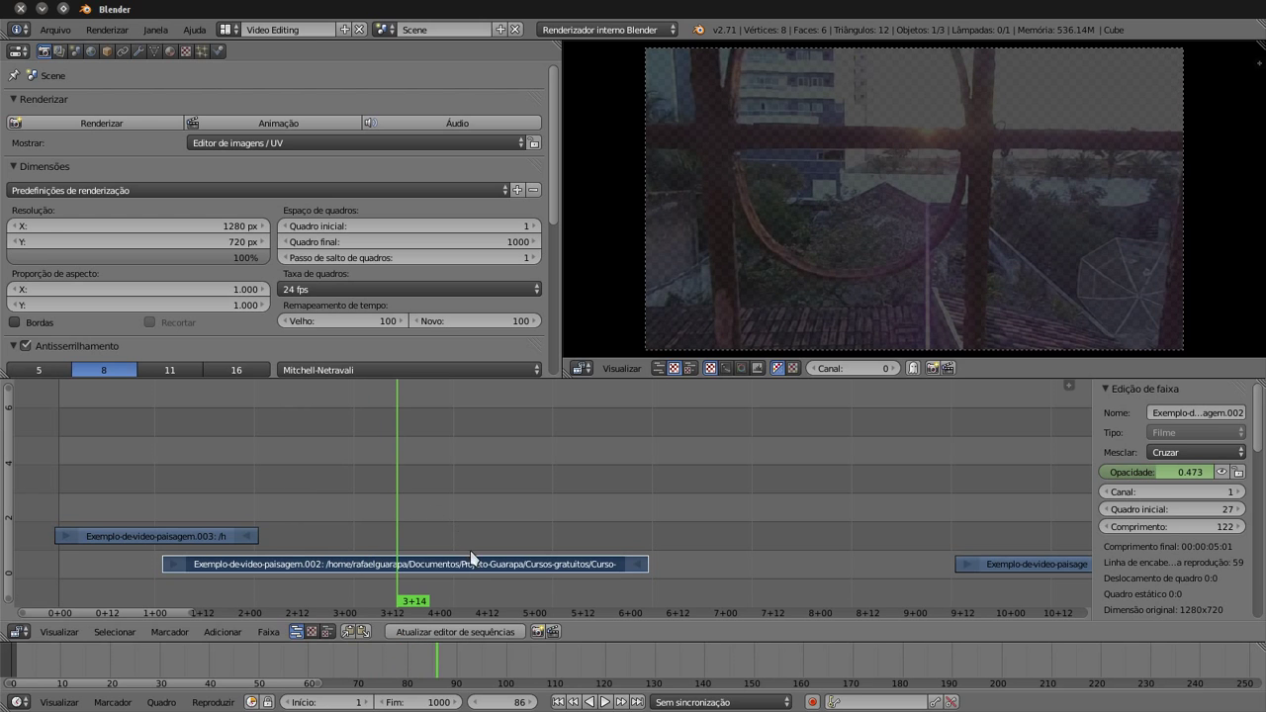
key("g")
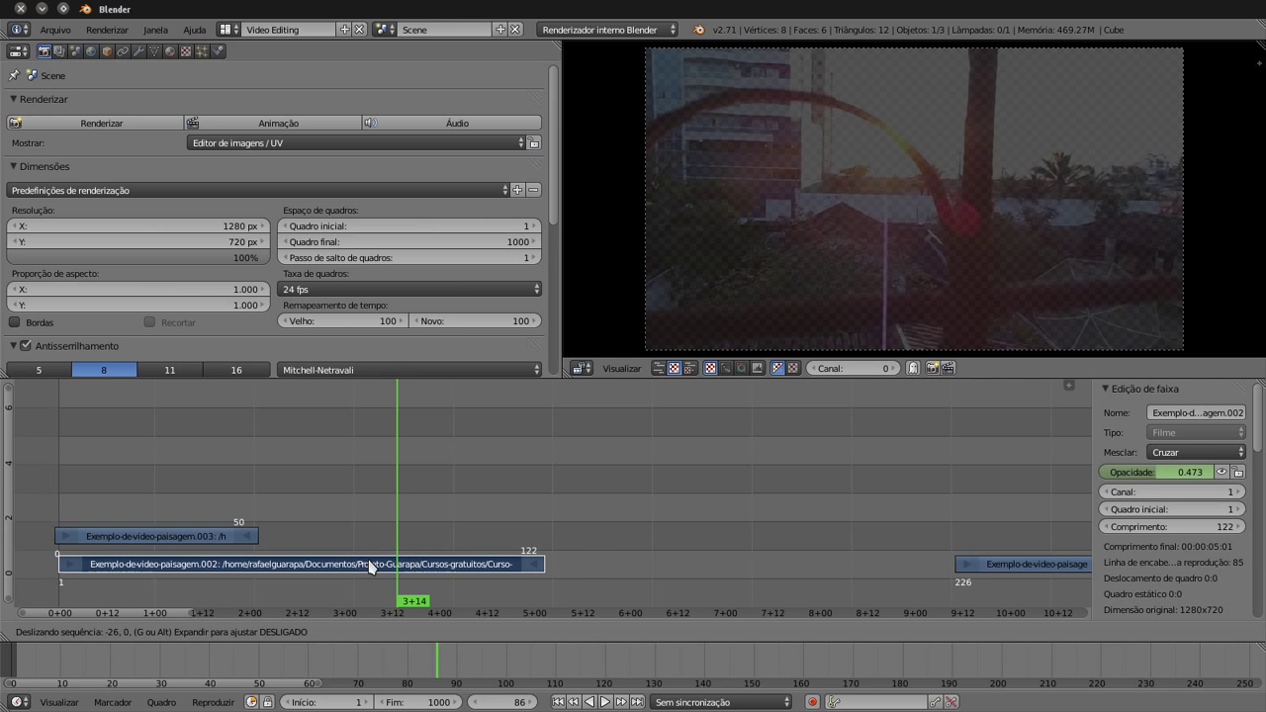
left_click(368, 564)
mouse_move(147, 495)
left_mouse_down()
mouse_move(95, 495)
mouse_move(260, 512)
mouse_move(311, 502)
mouse_move(326, 483)
mouse_move(376, 499)
mouse_move(457, 490)
left_mouse_up()
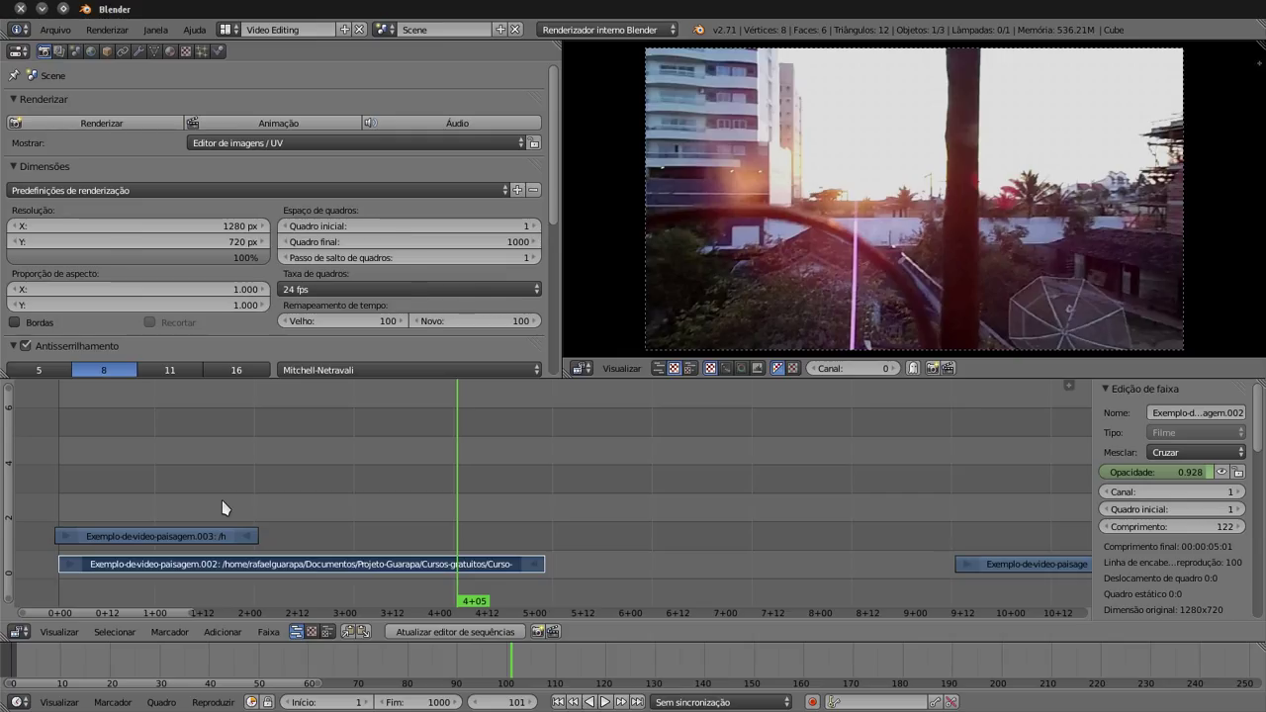
left_click_drag(79, 488, 61, 490)
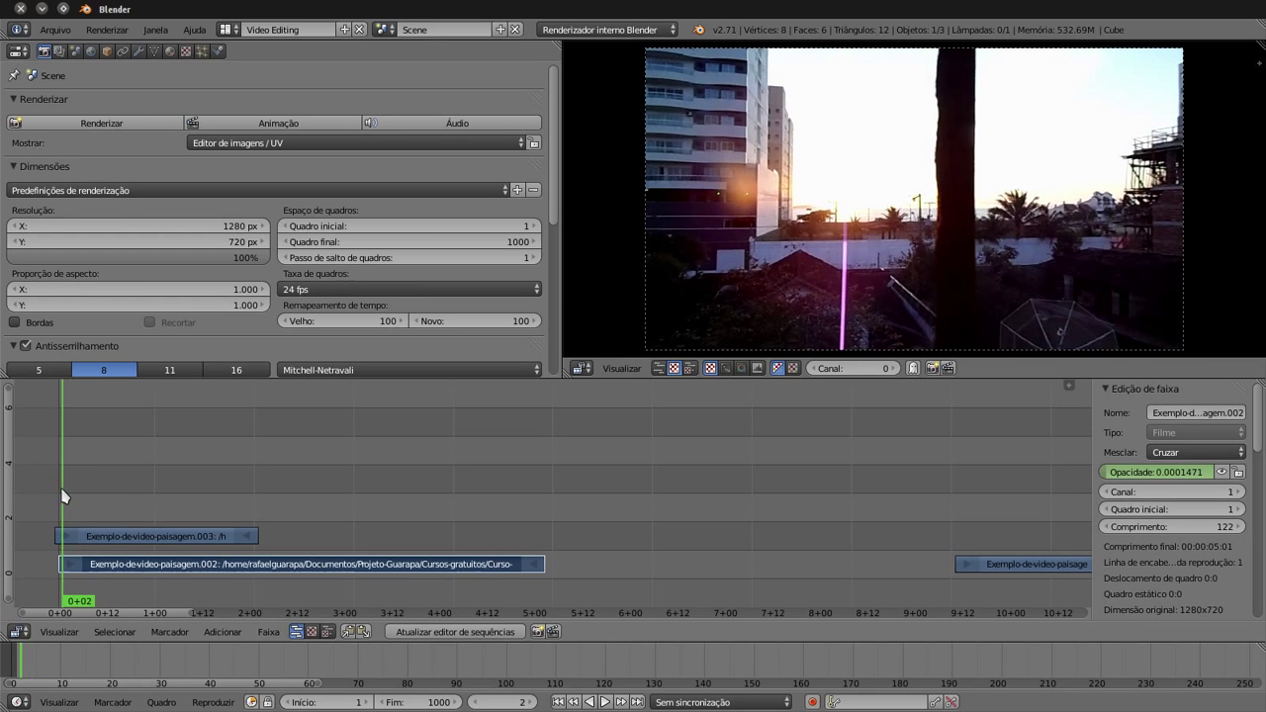
right_click(111, 542)
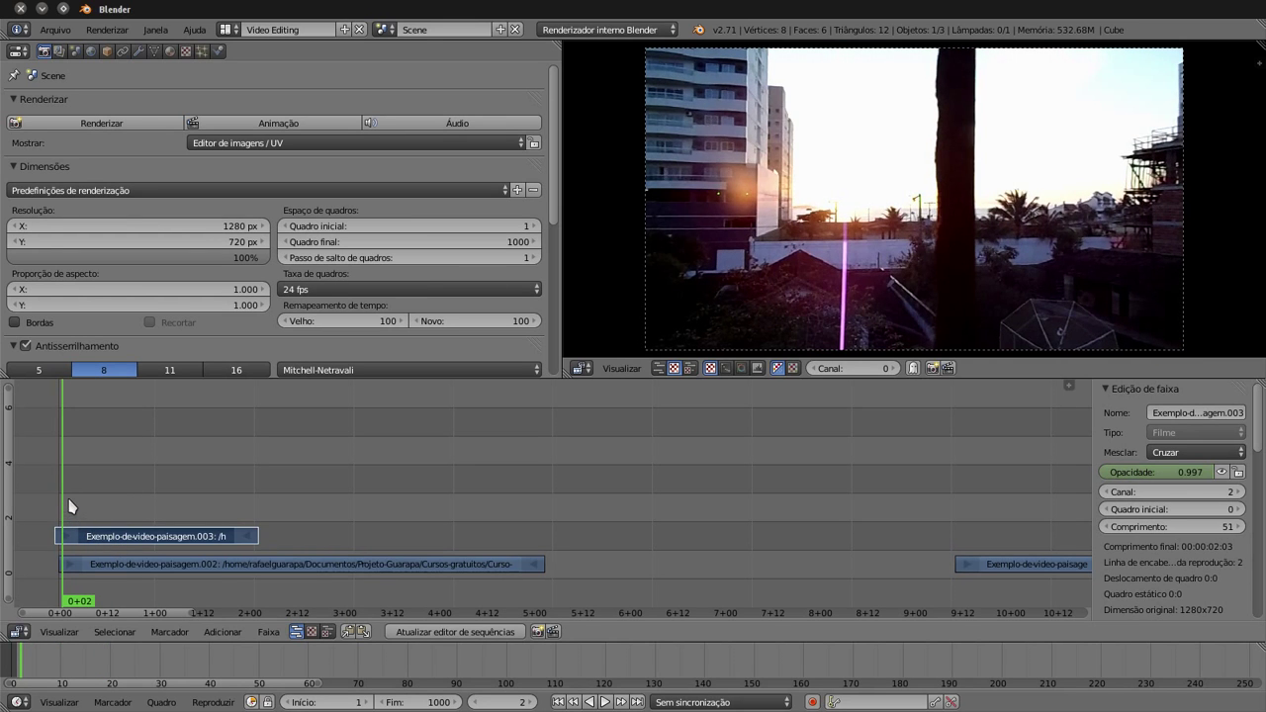
left_click_drag(65, 501, 170, 492)
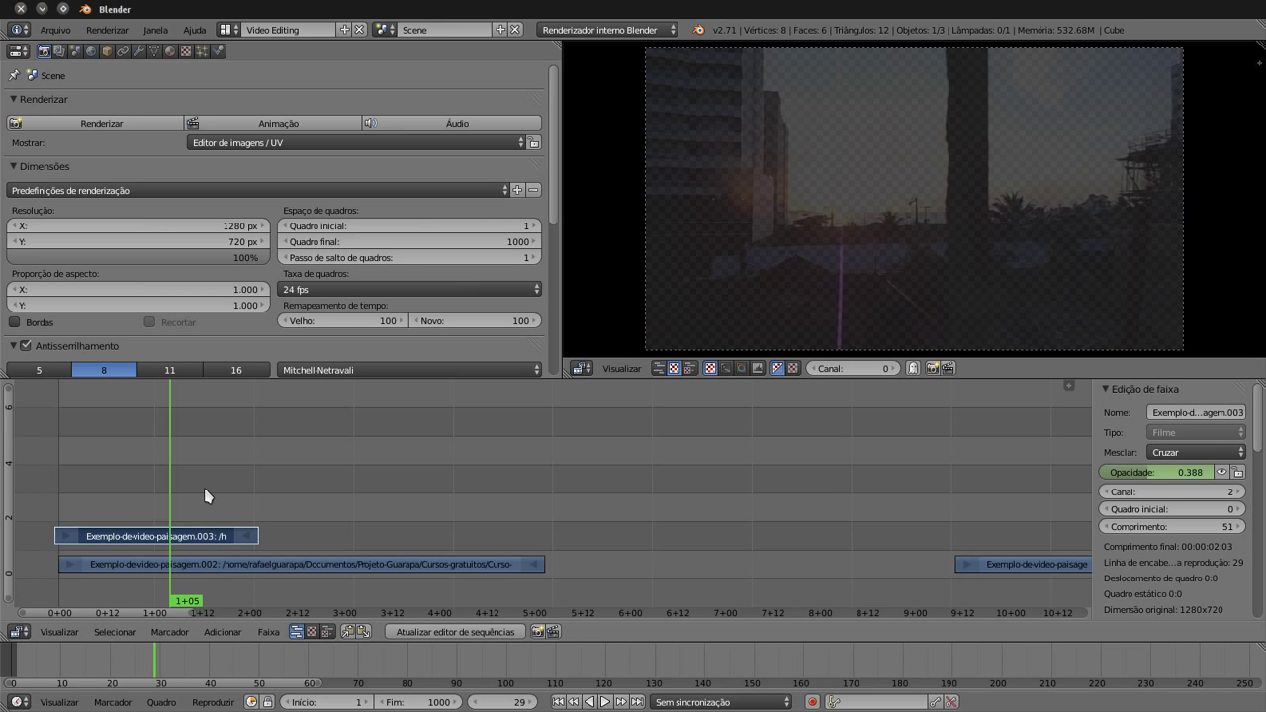
mouse_move(204, 495)
left_mouse_down()
mouse_move(289, 503)
mouse_move(172, 489)
mouse_move(355, 501)
mouse_move(498, 537)
mouse_move(413, 541)
mouse_move(92, 491)
left_mouse_up()
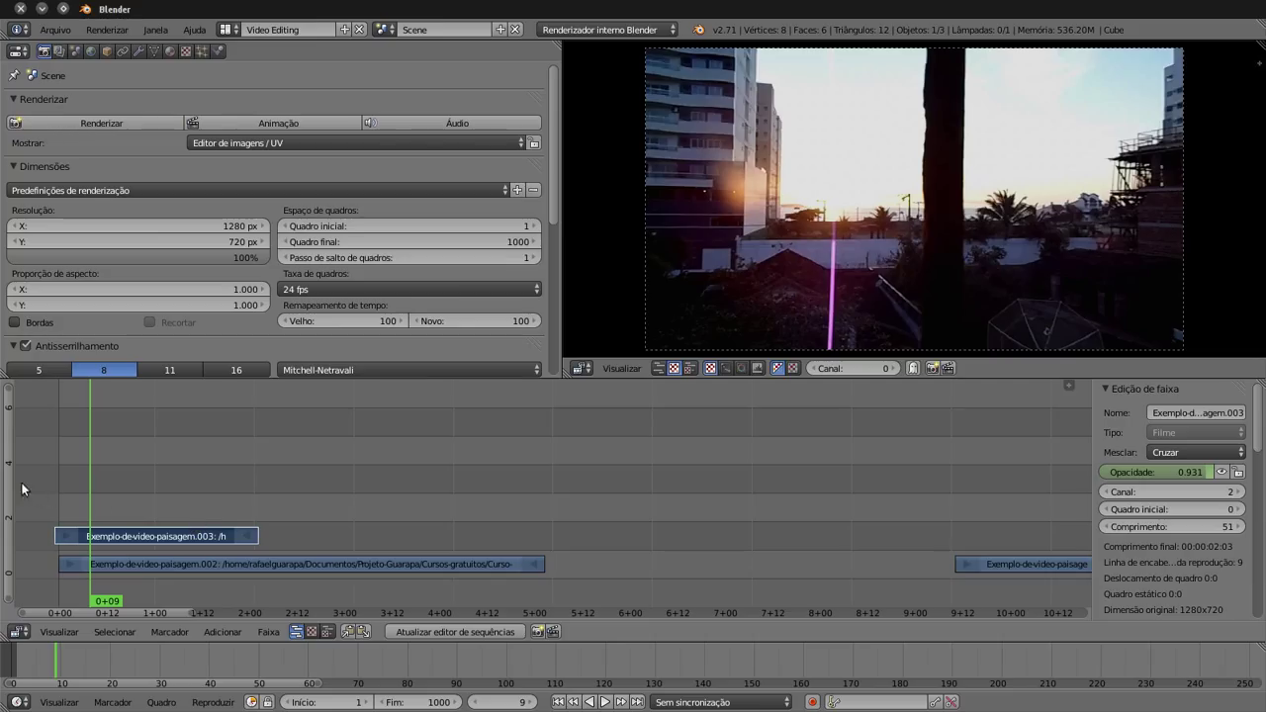
left_click_drag(97, 500, 399, 493)
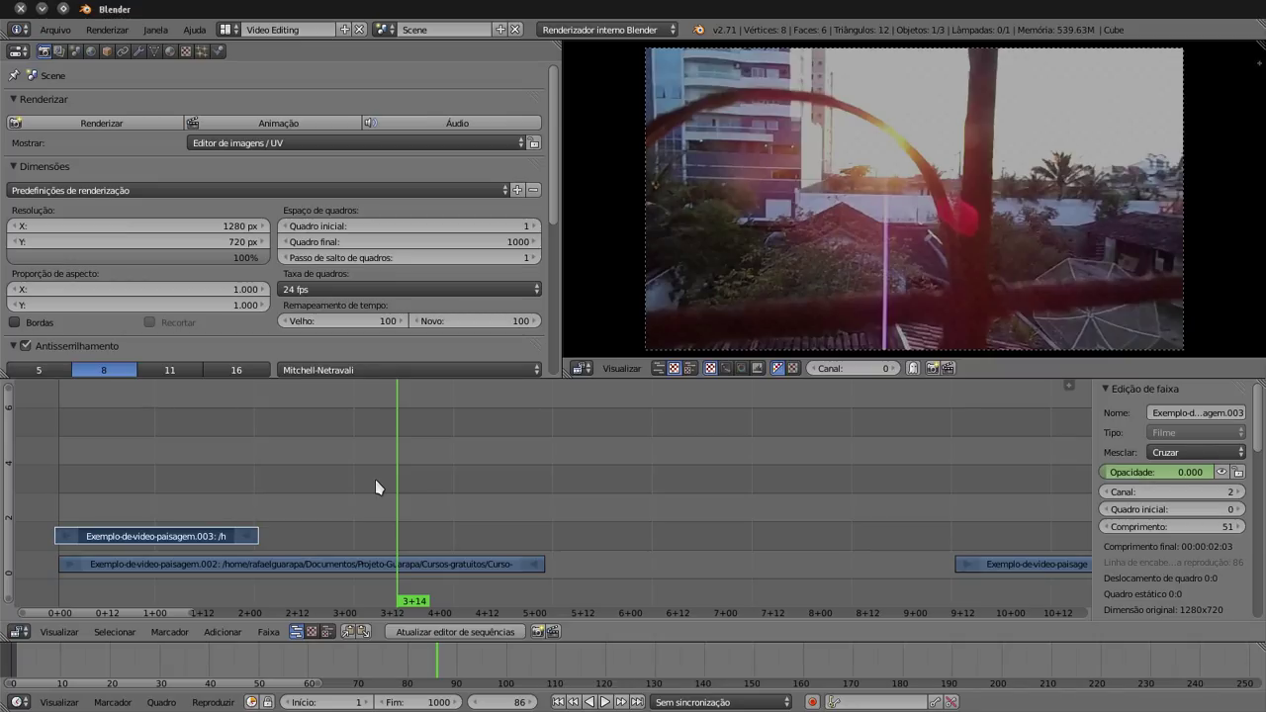